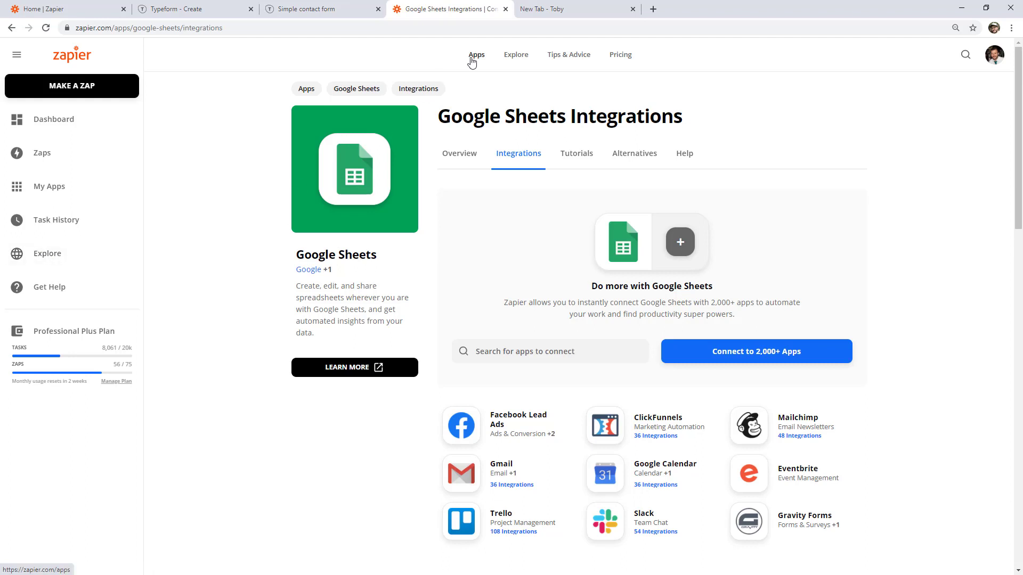
Review the New Spreadsheet Row, Team Drive and New or Updated Row triggers, then list Actions (8).
drag(1019, 114, 1006, 459)
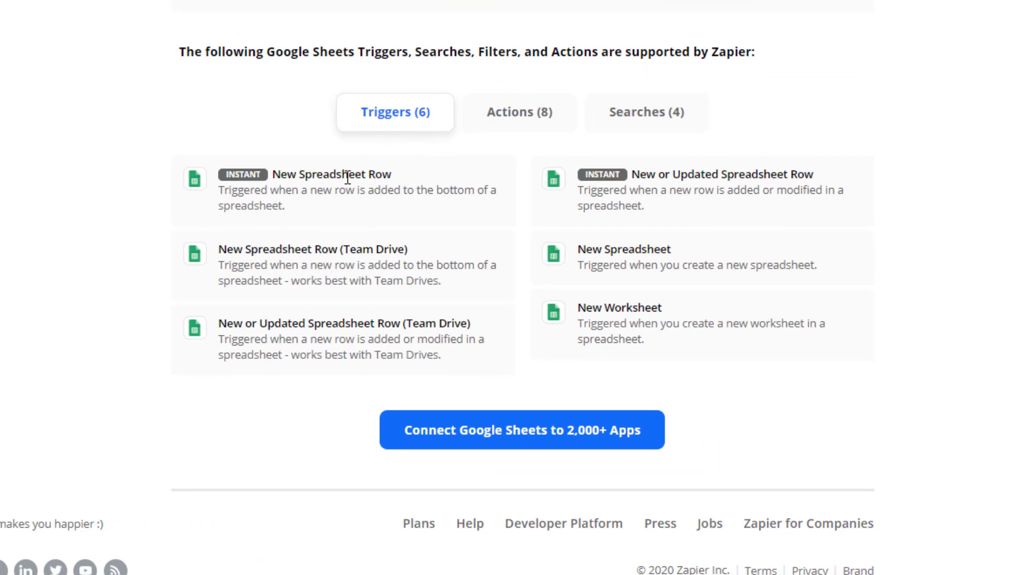
drag(226, 179, 257, 180)
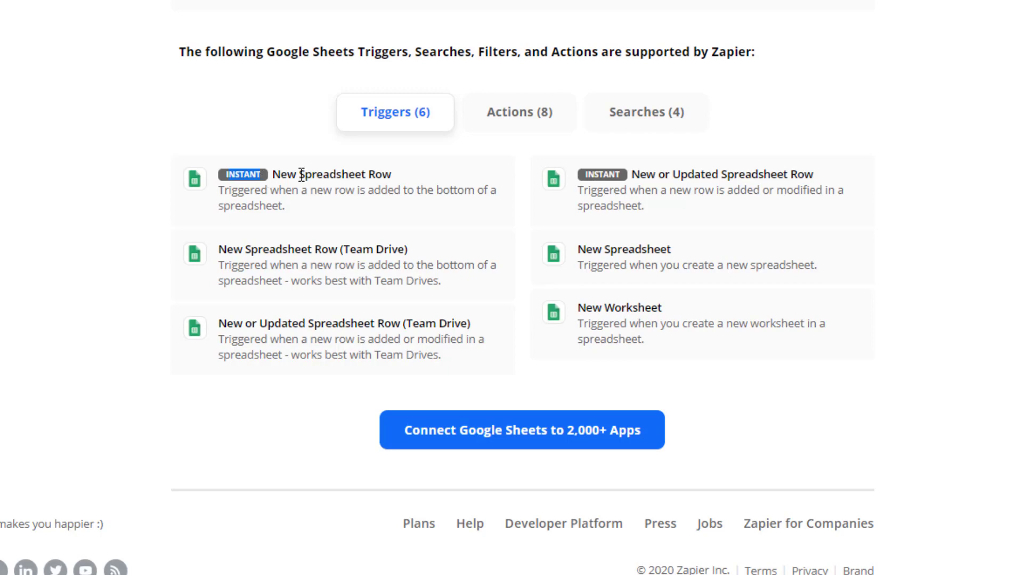
drag(273, 174, 388, 165)
click(391, 168)
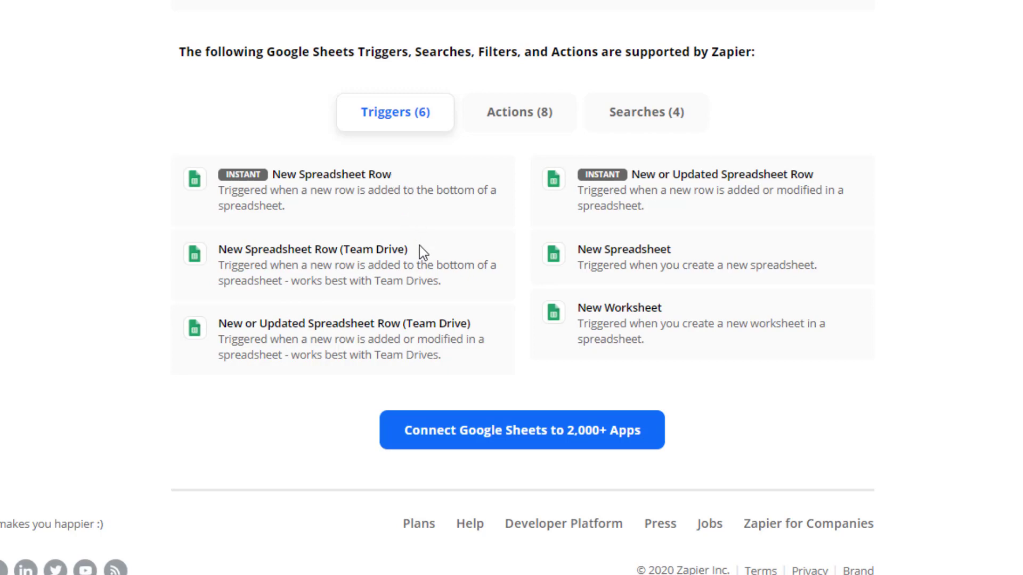
drag(409, 249, 220, 250)
click(347, 249)
drag(346, 250, 397, 241)
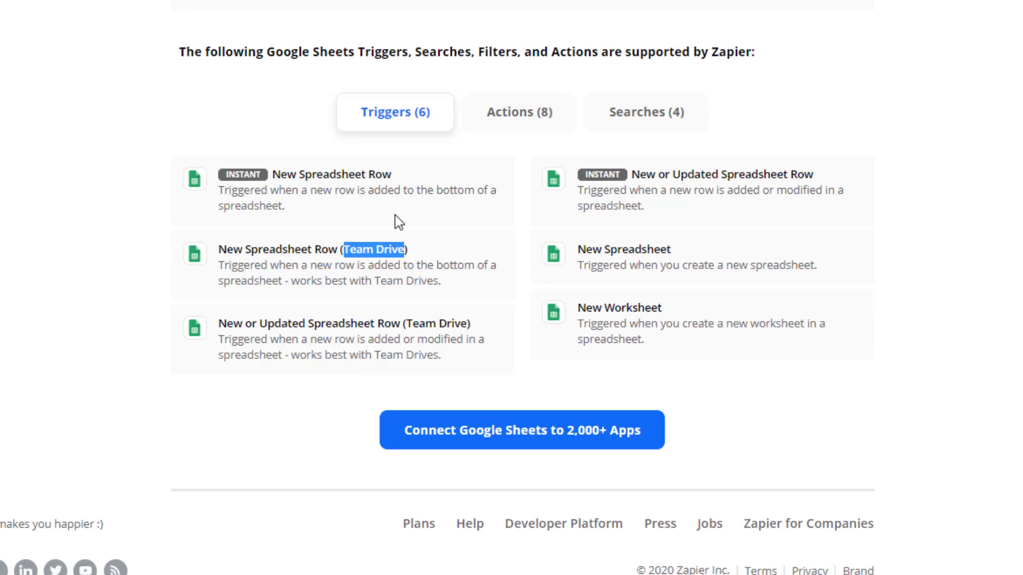
click(395, 216)
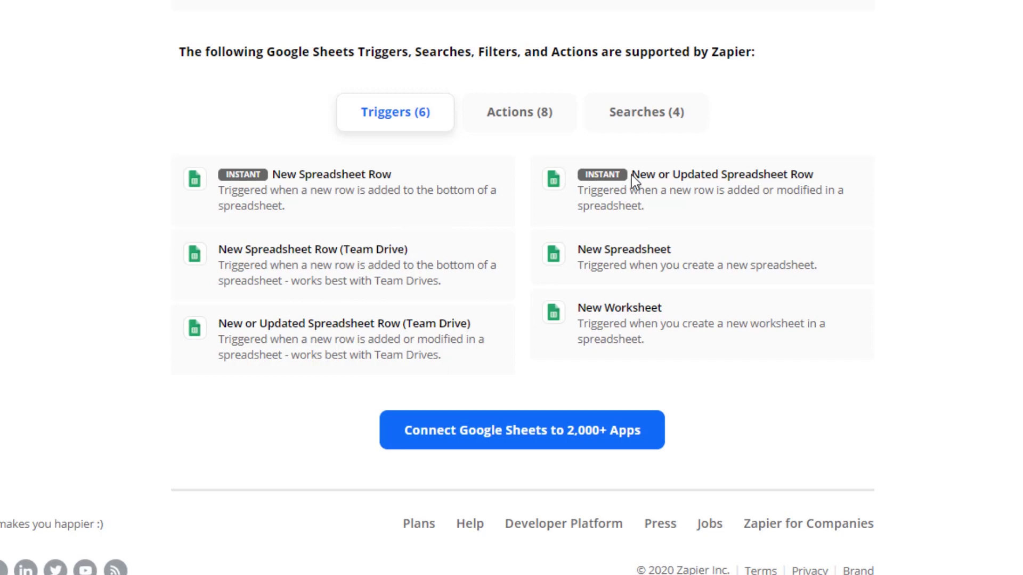
drag(632, 175, 811, 168)
click(622, 192)
click(497, 119)
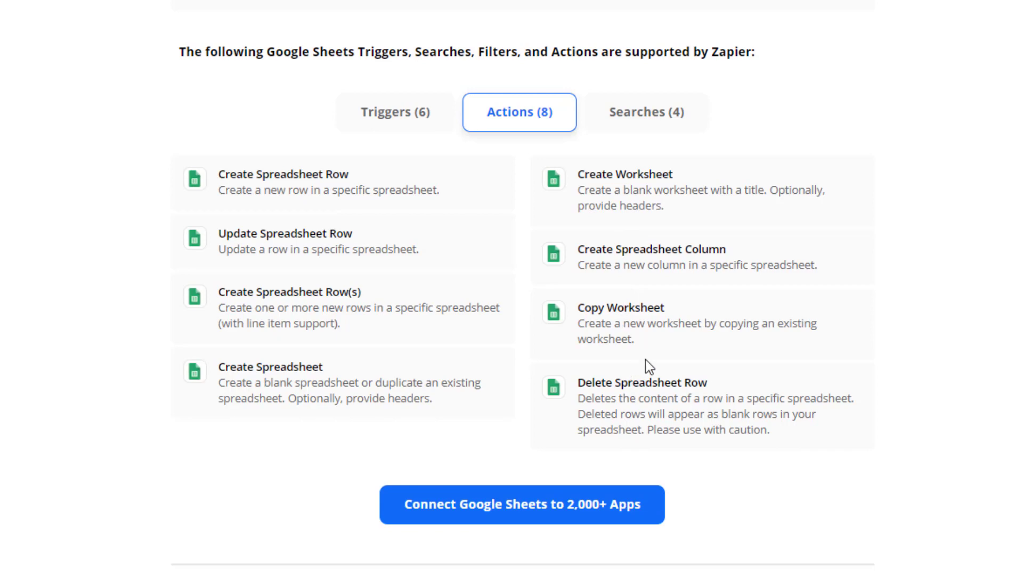
Point out Create and Update Spreadsheet Row, then show Searches (4) with Find or Create Row.
drag(237, 174, 340, 174)
drag(231, 235, 355, 234)
click(373, 242)
click(650, 123)
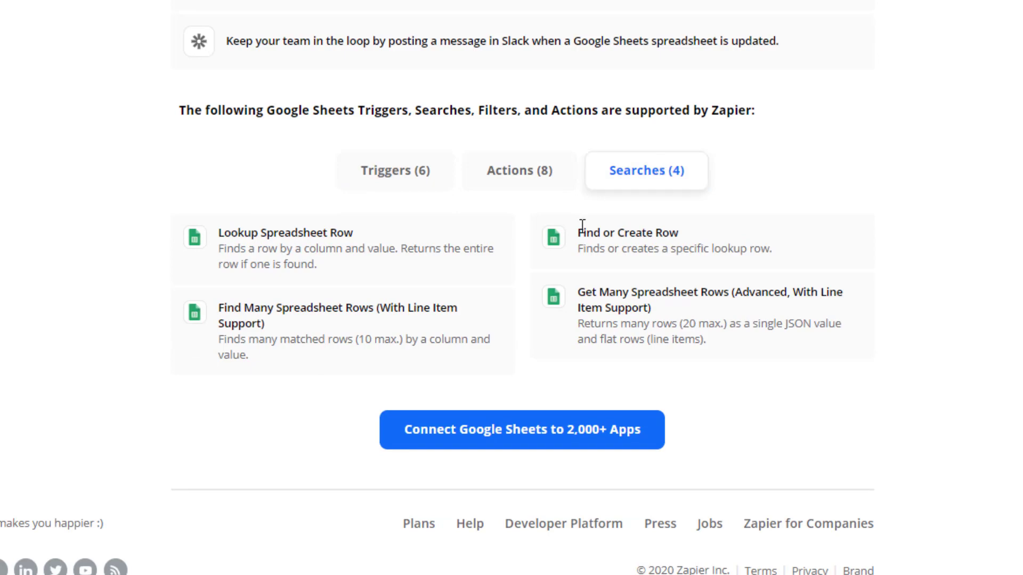
drag(678, 233, 584, 228)
click(708, 200)
Flip through Triggers and Actions, then return to Searches and highlight Find or Create Row.
click(386, 178)
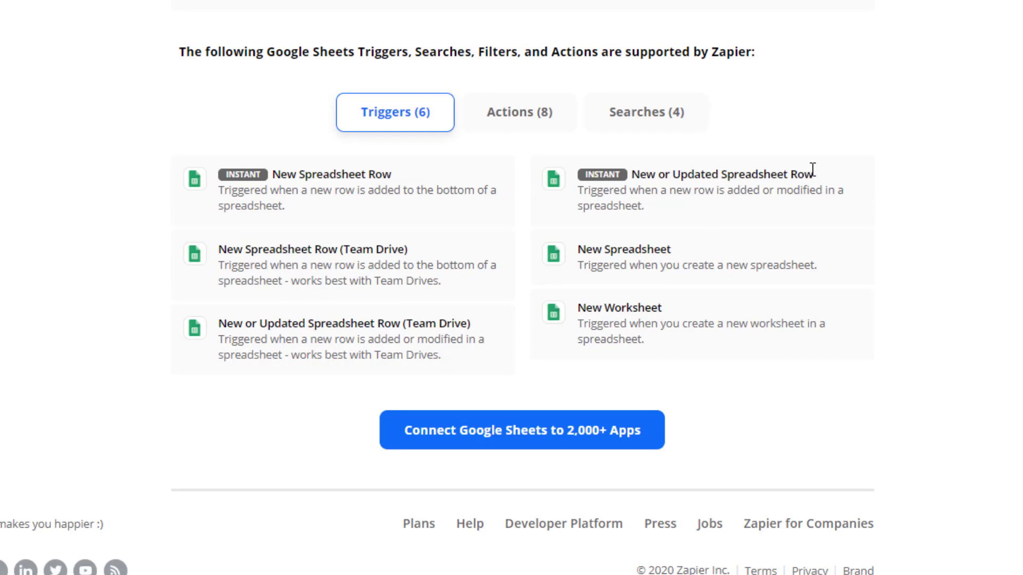
click(524, 113)
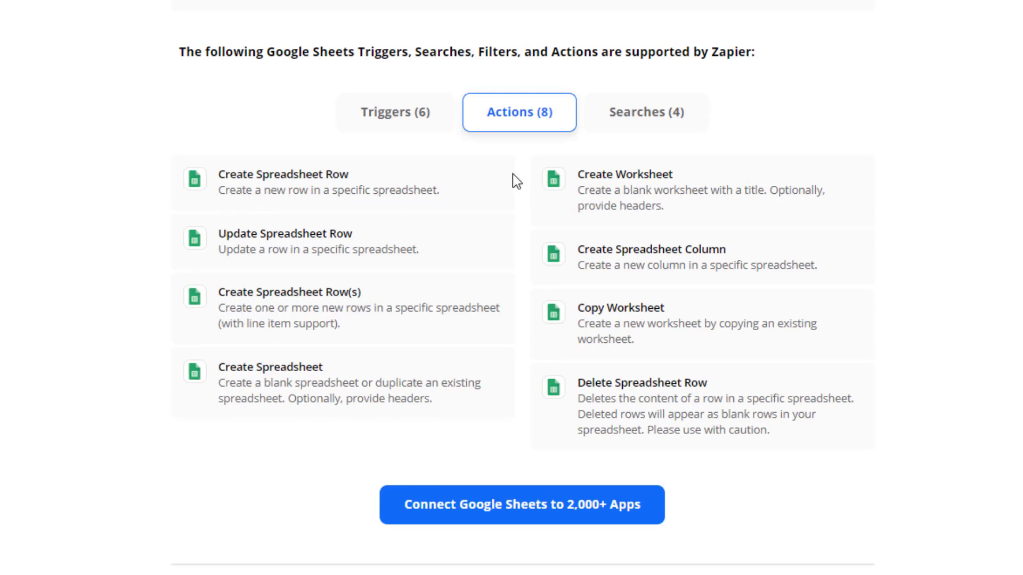
click(635, 122)
drag(582, 233, 682, 227)
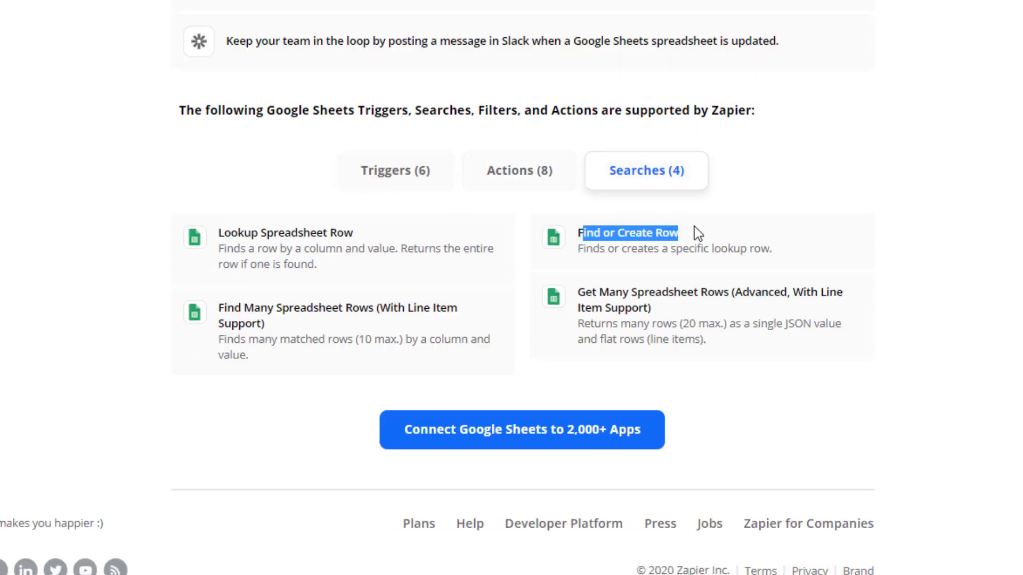
click(692, 225)
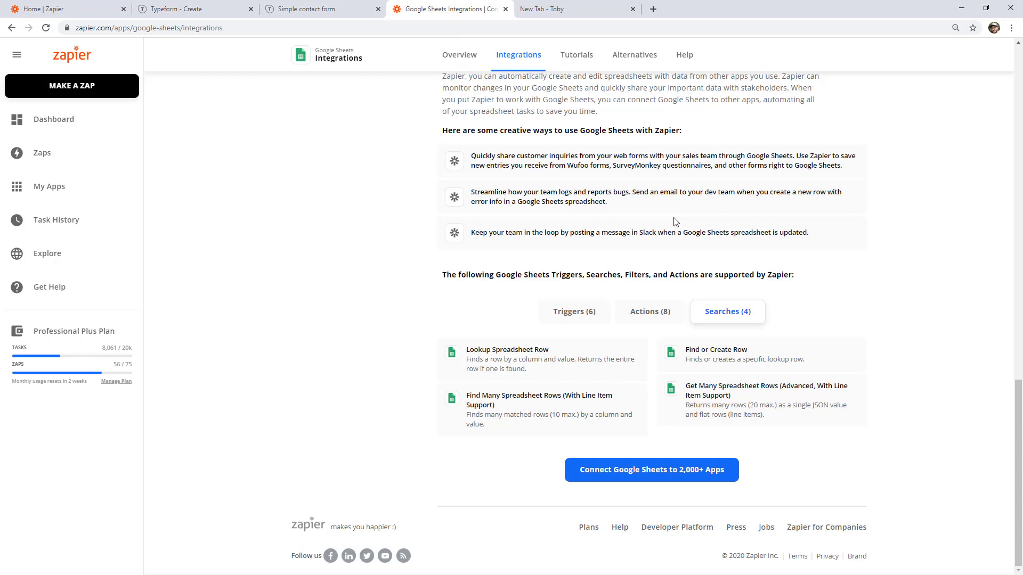
Step through the Simple contact form's name, email and message questions, then go to the new tab.
click(347, 6)
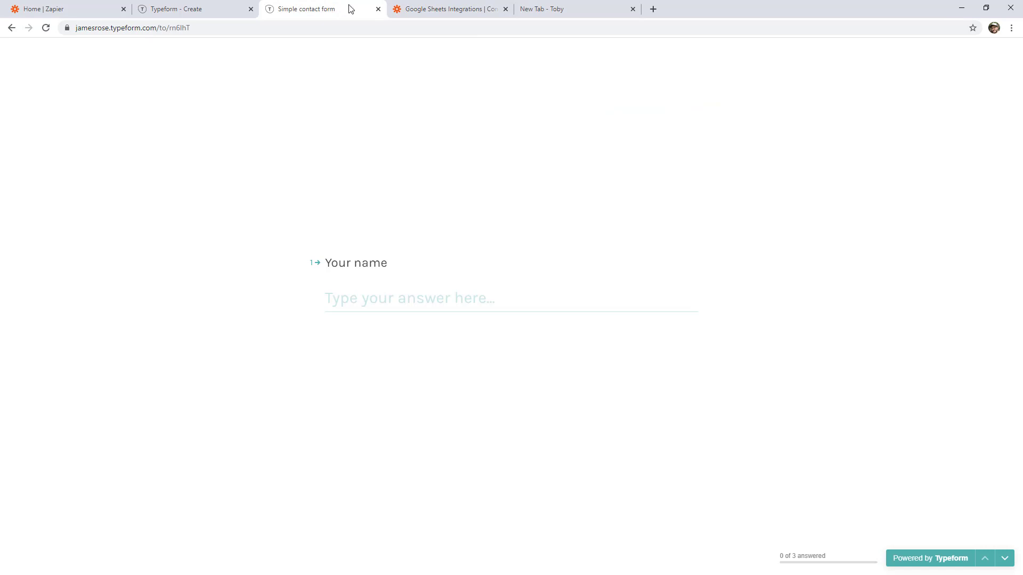
click(1008, 558)
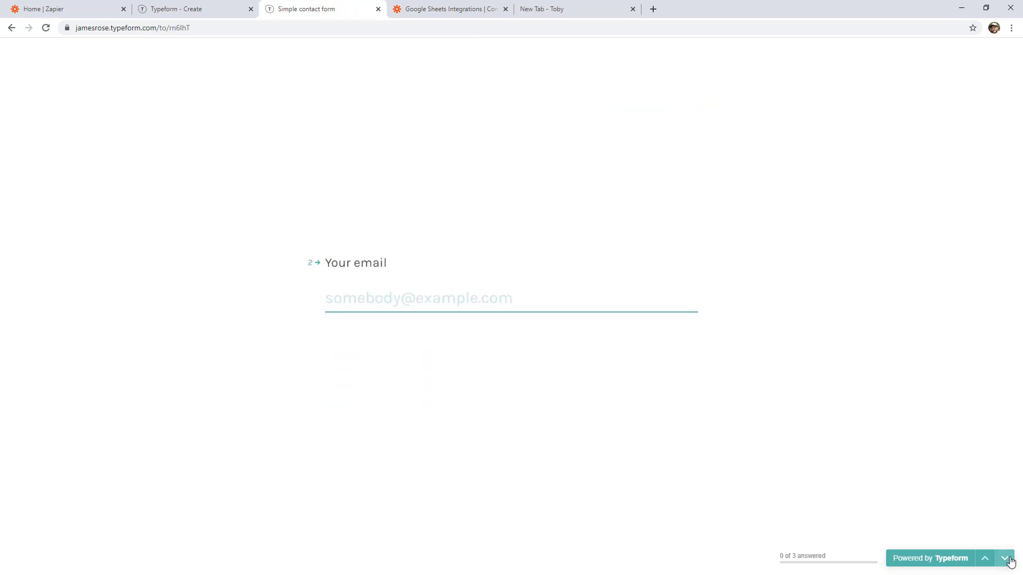
click(1009, 559)
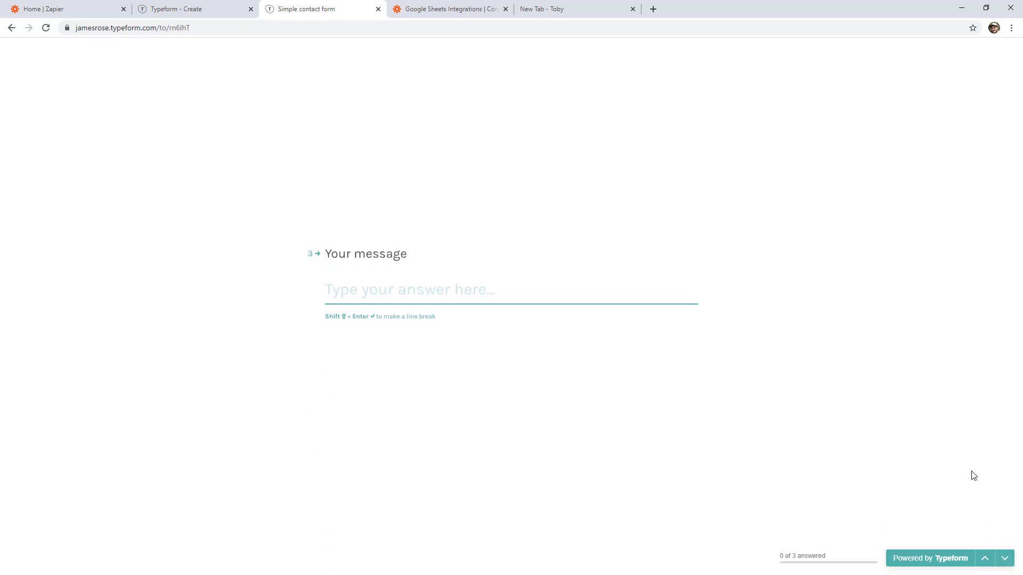
click(604, 12)
Create a blank spreadsheet via sheets.new and name it 'Google Sheets Test'.
click(554, 26)
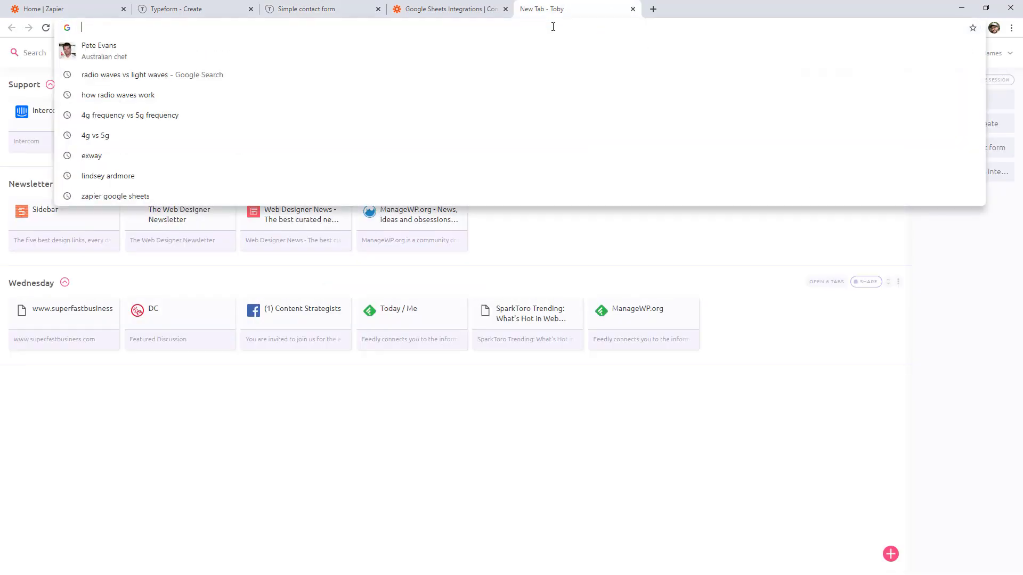
text(sheets)
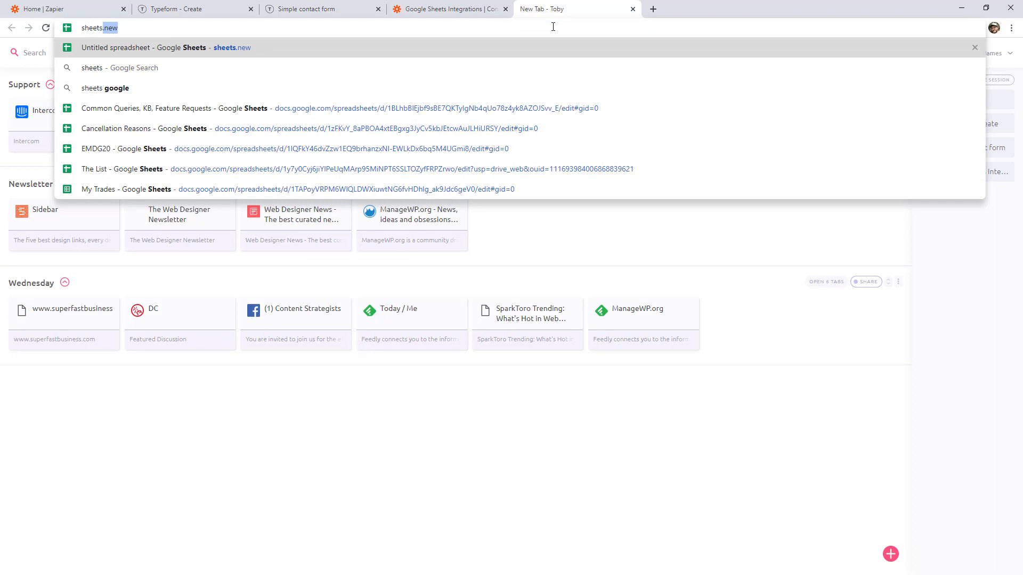
text(.new)
key(Return)
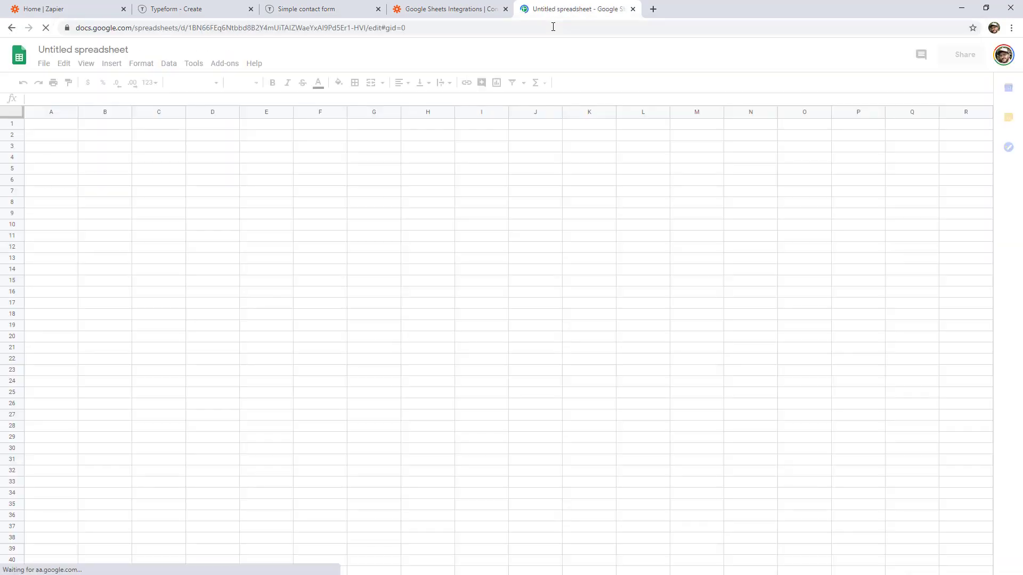
click(123, 47)
text(Google Sh)
text(eets Test)
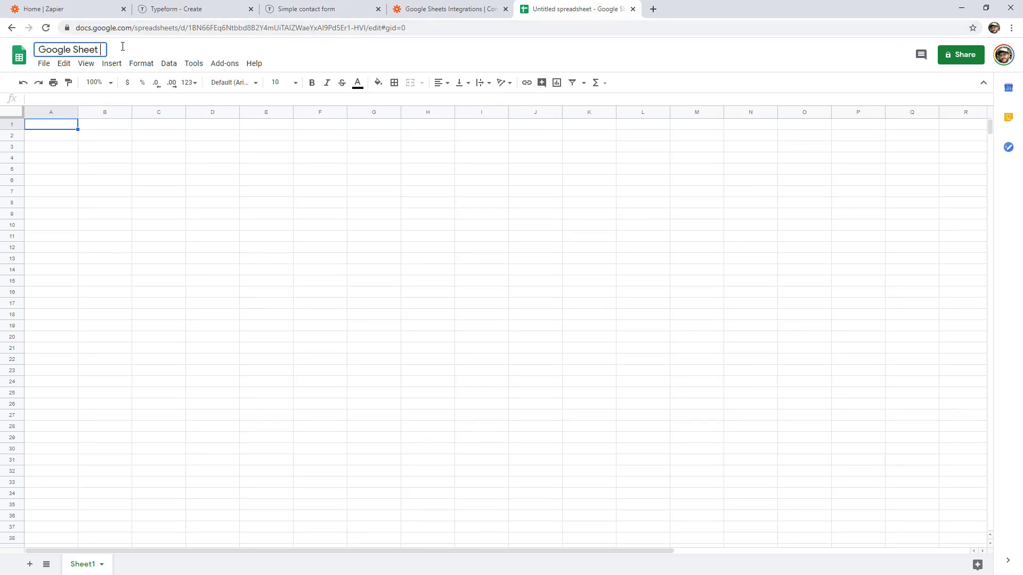
click(134, 168)
Enter the headers Name, Email and Message in cells A1 to C1.
click(68, 121)
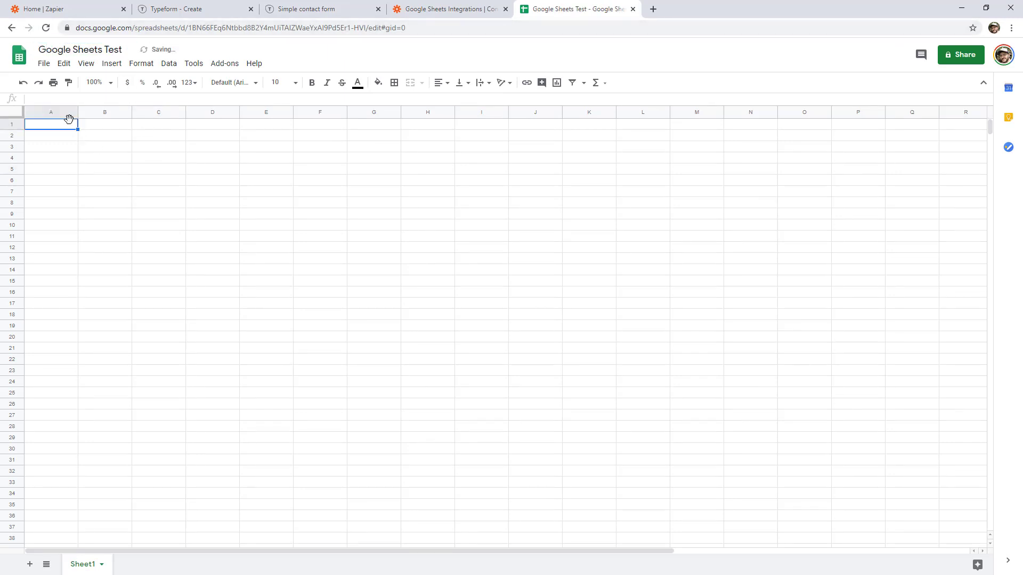
text(Name)
key(Tab)
text(Email)
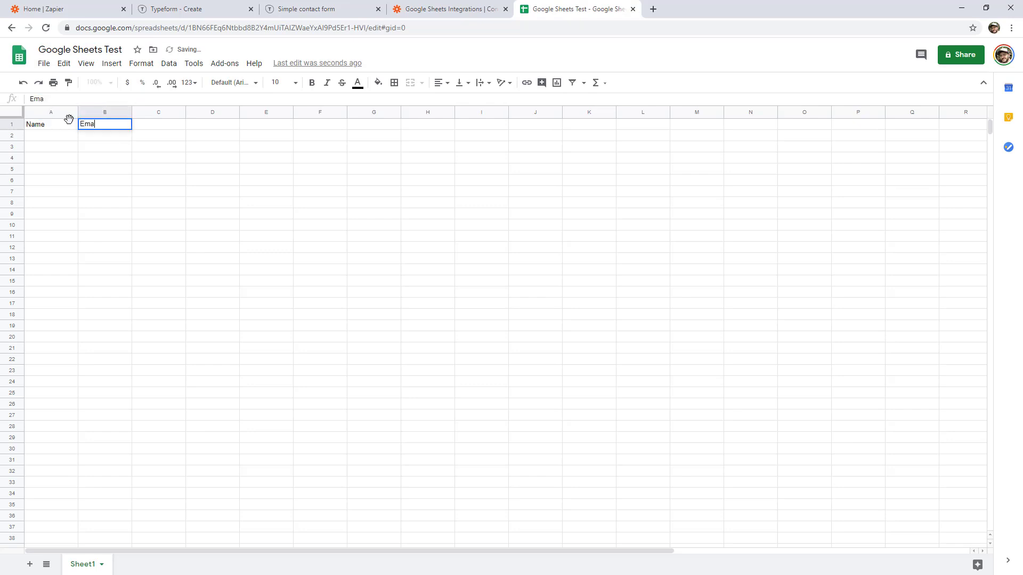
key(Tab)
text(Message)
click(164, 170)
Make the header row bold and freeze row 1.
drag(74, 127, 147, 133)
key(ctrl+b)
click(12, 124)
click(86, 64)
mouse_move(96, 82)
click(228, 103)
click(171, 238)
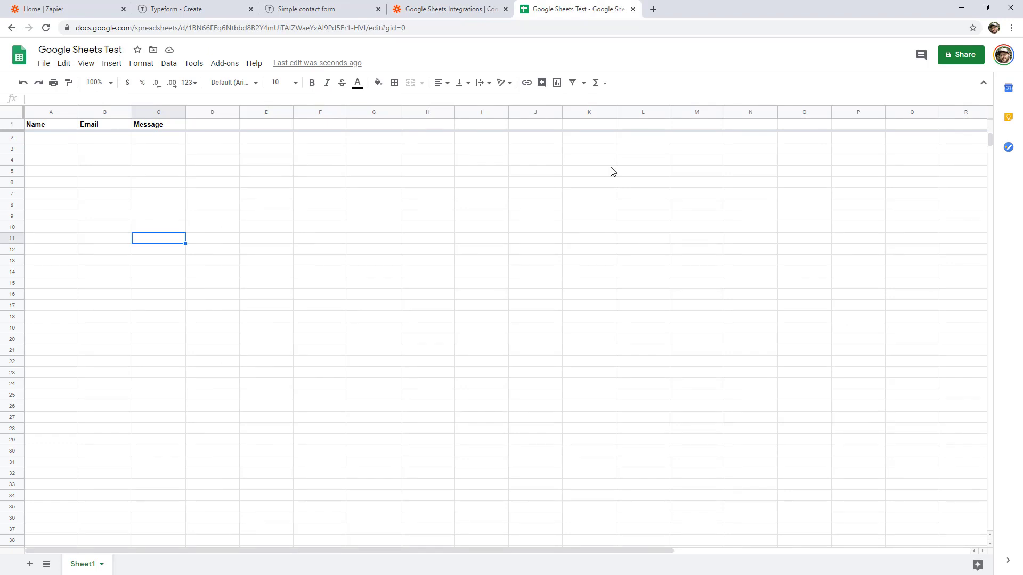
Start a new zap with Typeform New Entry as the trigger.
click(84, 10)
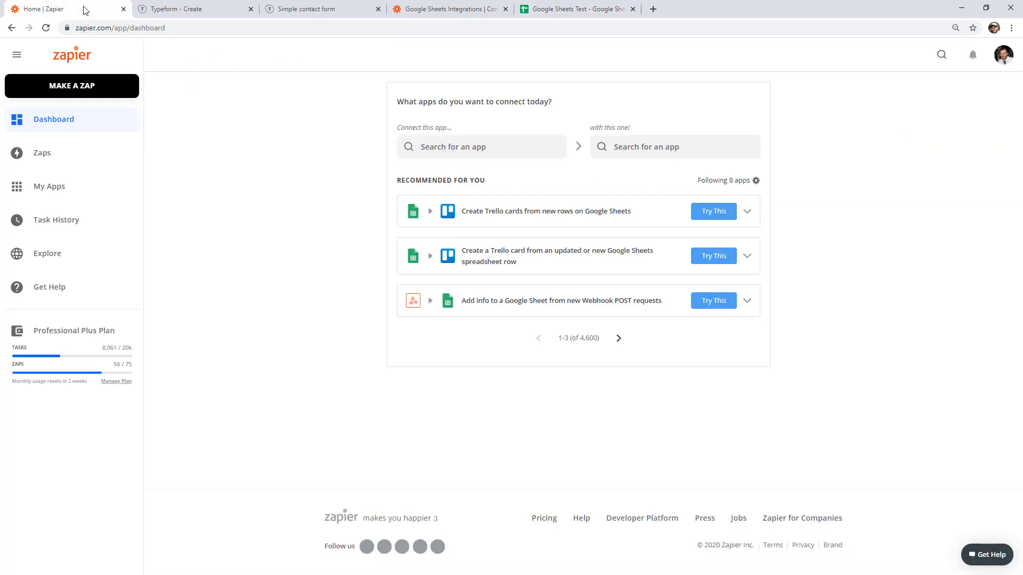
click(75, 87)
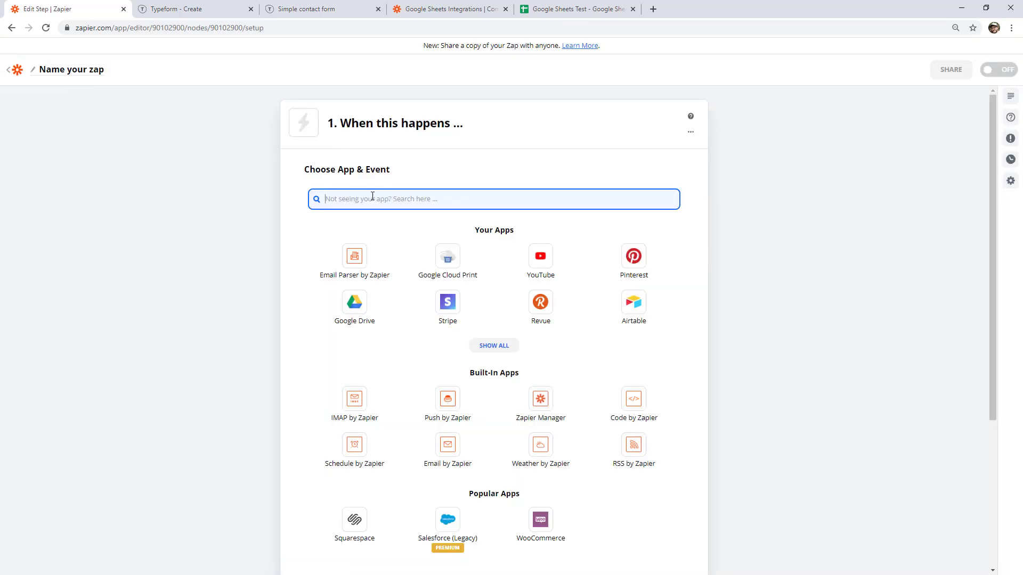
text(type)
click(360, 233)
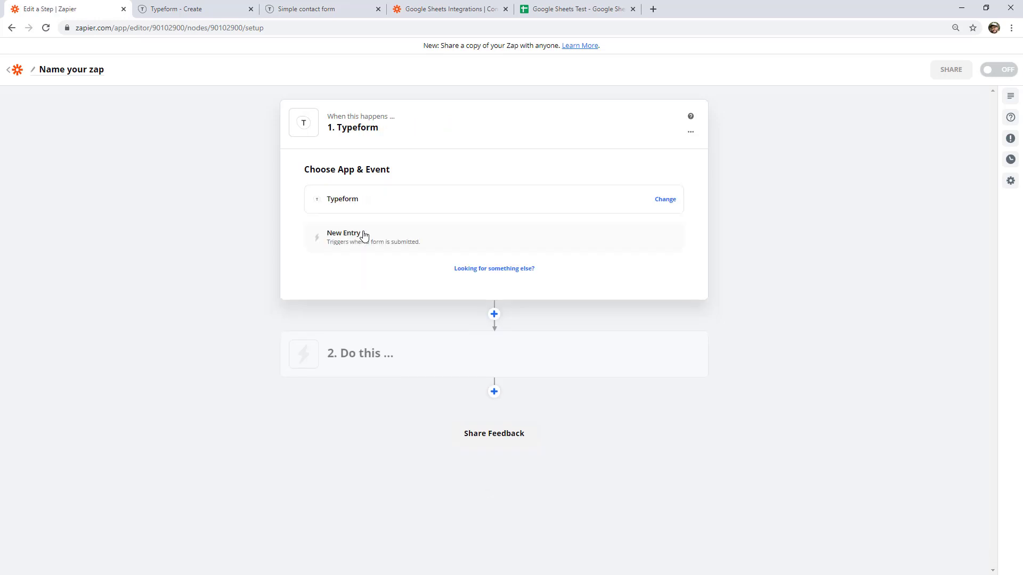
click(364, 236)
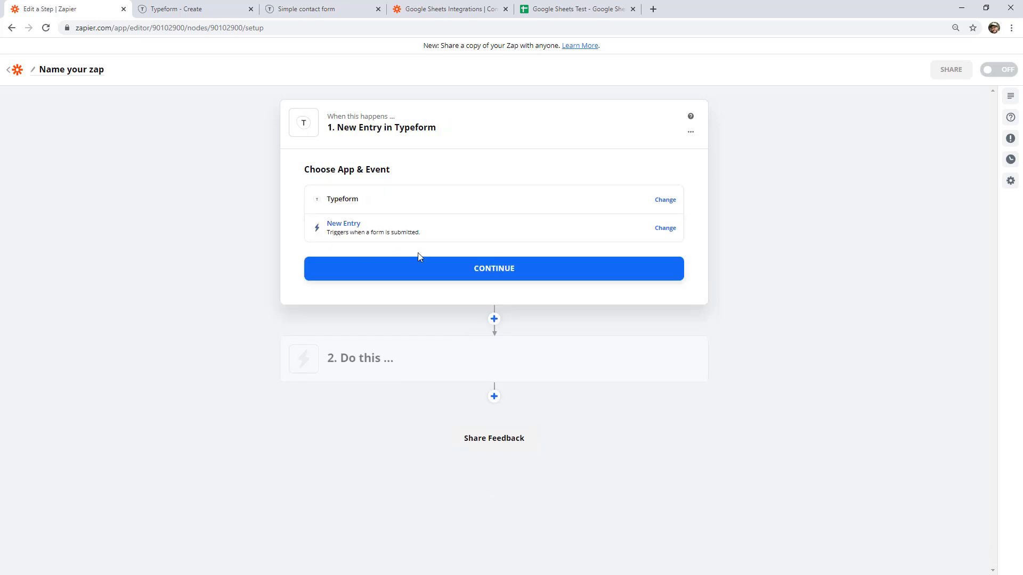
click(440, 268)
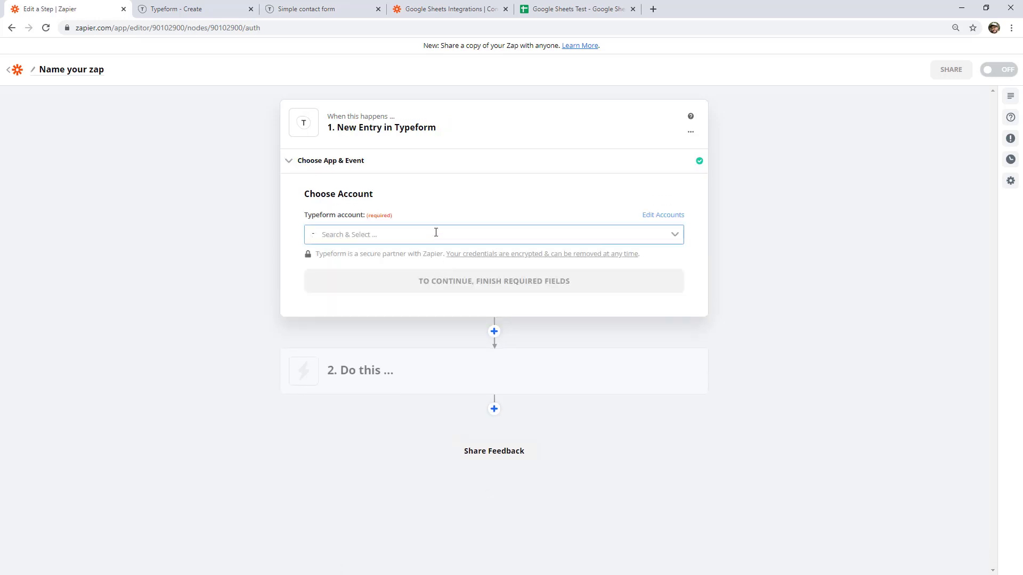
Connect the Typeform account and select Simple contact form as the trigger form.
click(436, 233)
click(432, 282)
click(445, 275)
click(430, 253)
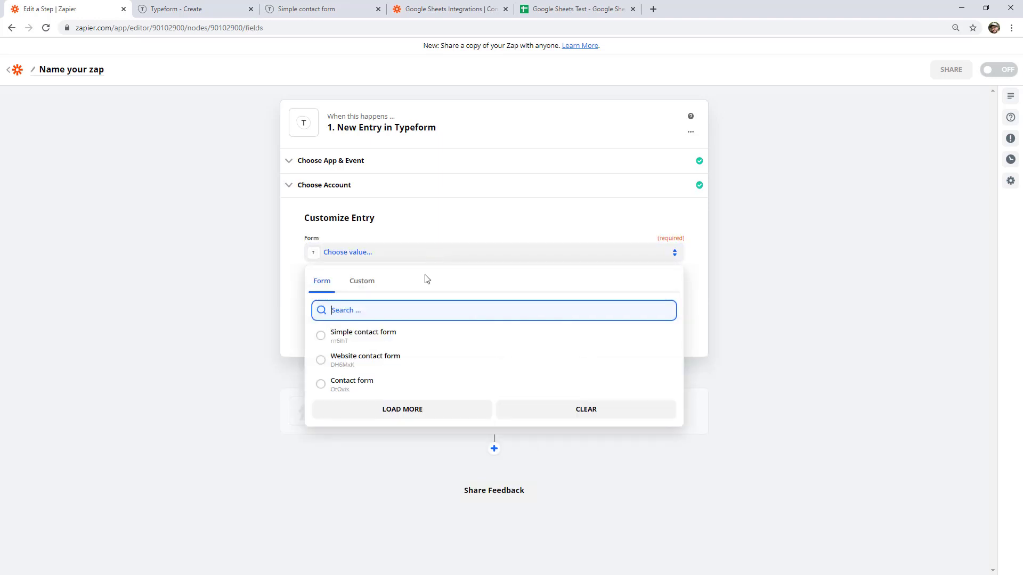
click(336, 337)
click(476, 324)
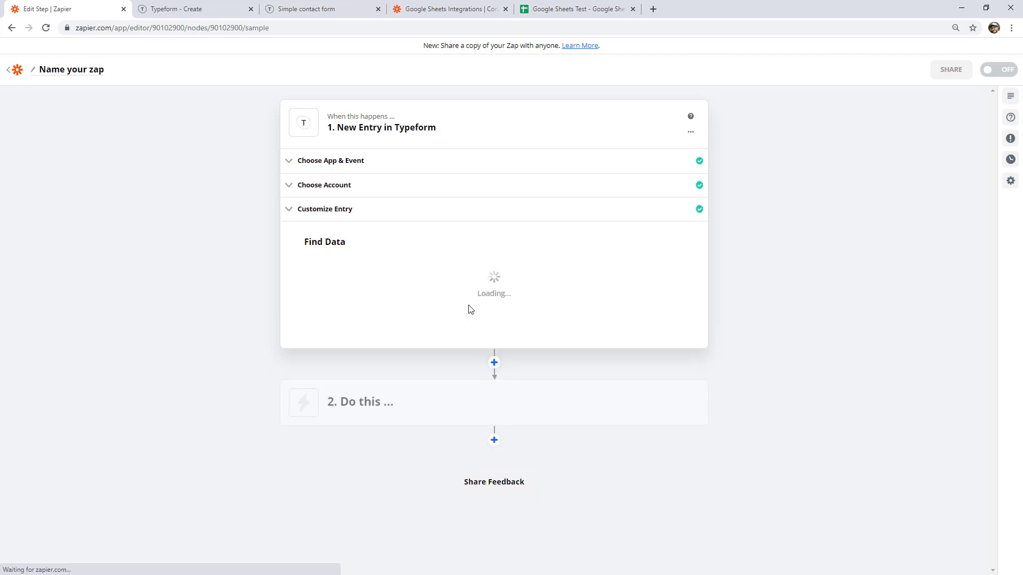
Test the trigger, review the sample entry's name and email, and continue.
click(494, 385)
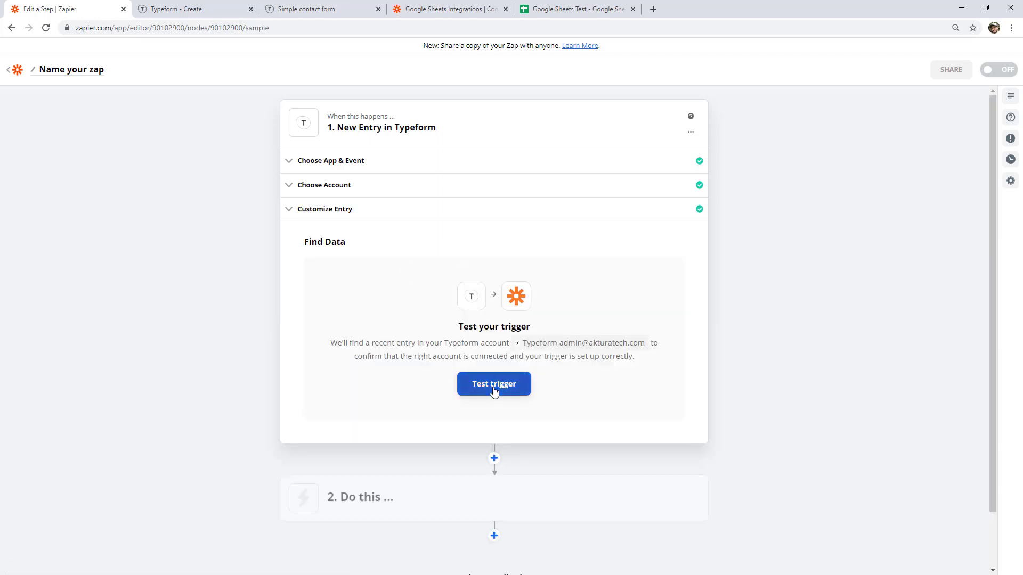
drag(387, 352, 416, 425)
click(749, 337)
scroll(749, 338, down, 3)
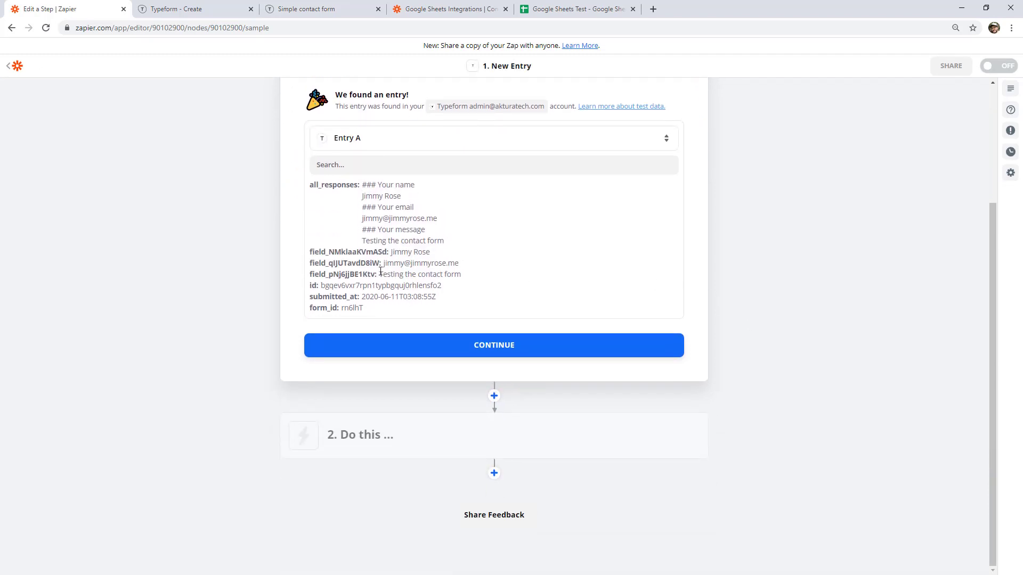
drag(448, 265, 391, 252)
click(458, 253)
click(505, 353)
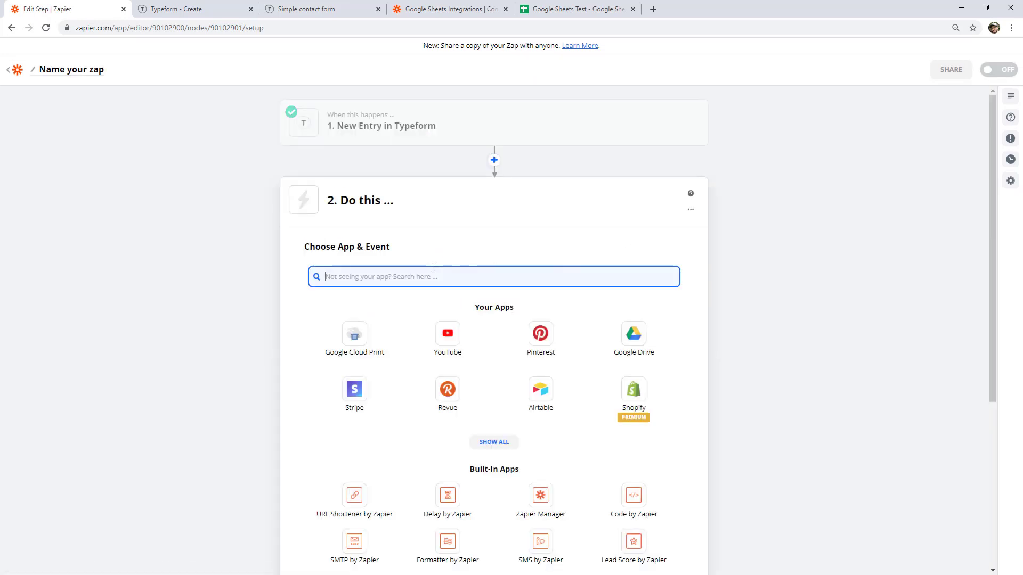
Set the action to Google Sheets Create Spreadsheet Row and connect the Google Sheets account.
text(google)
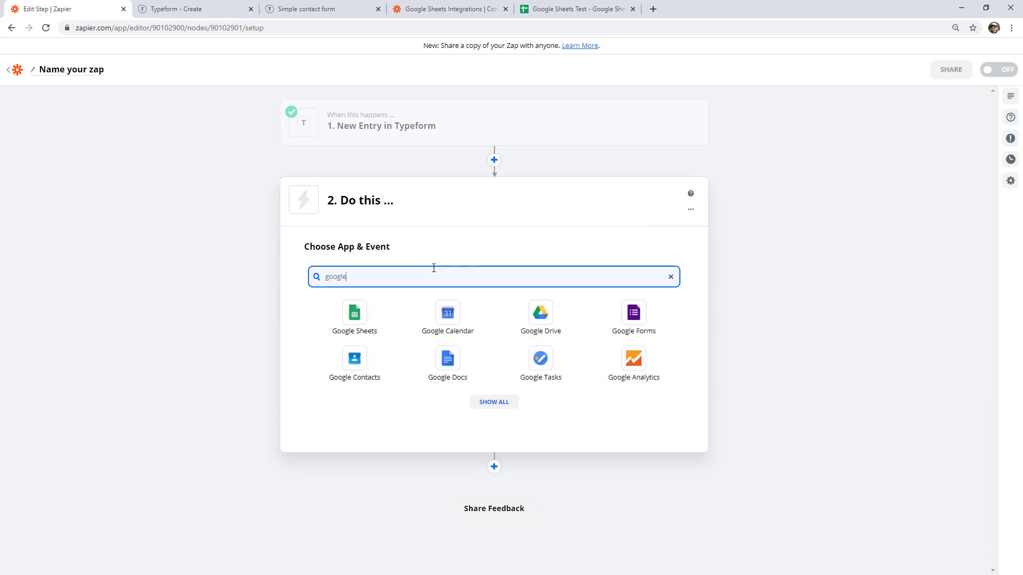
click(354, 311)
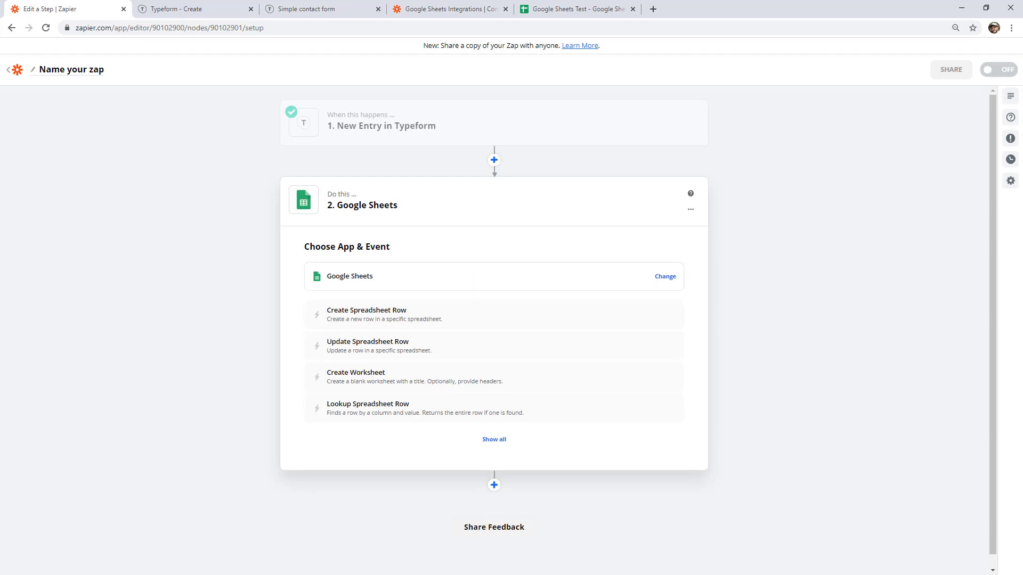
click(417, 315)
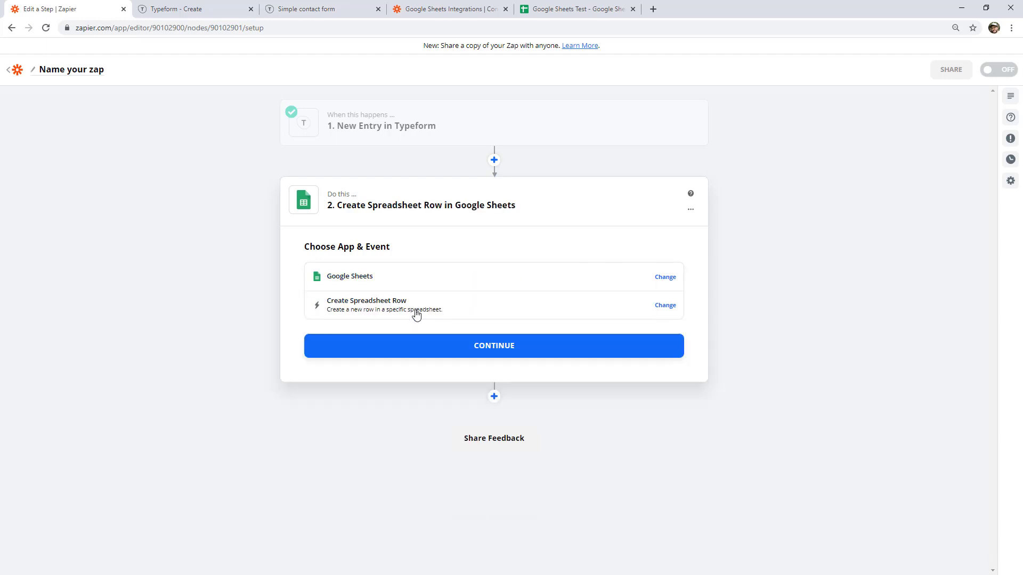
click(438, 352)
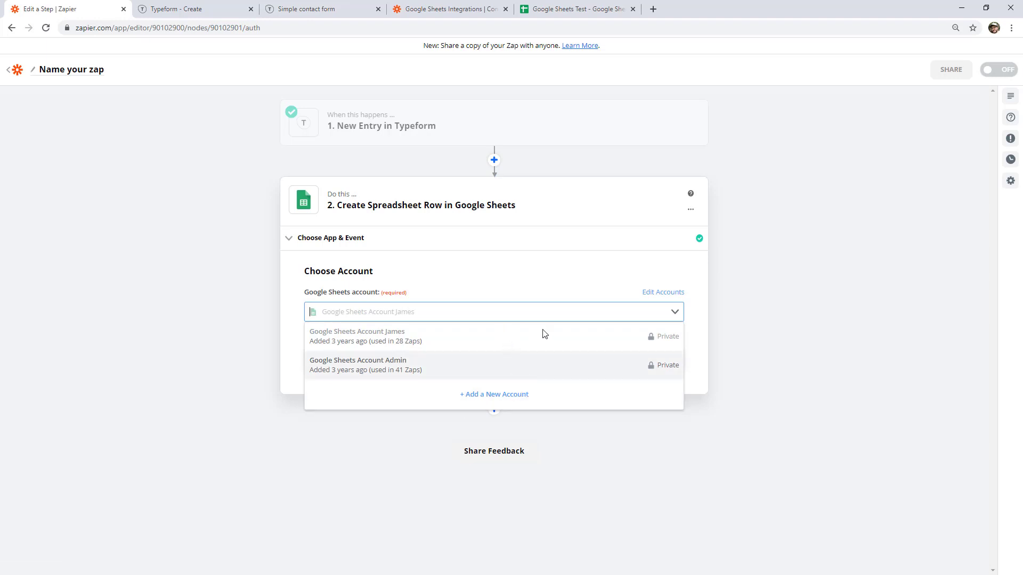
click(529, 335)
click(496, 364)
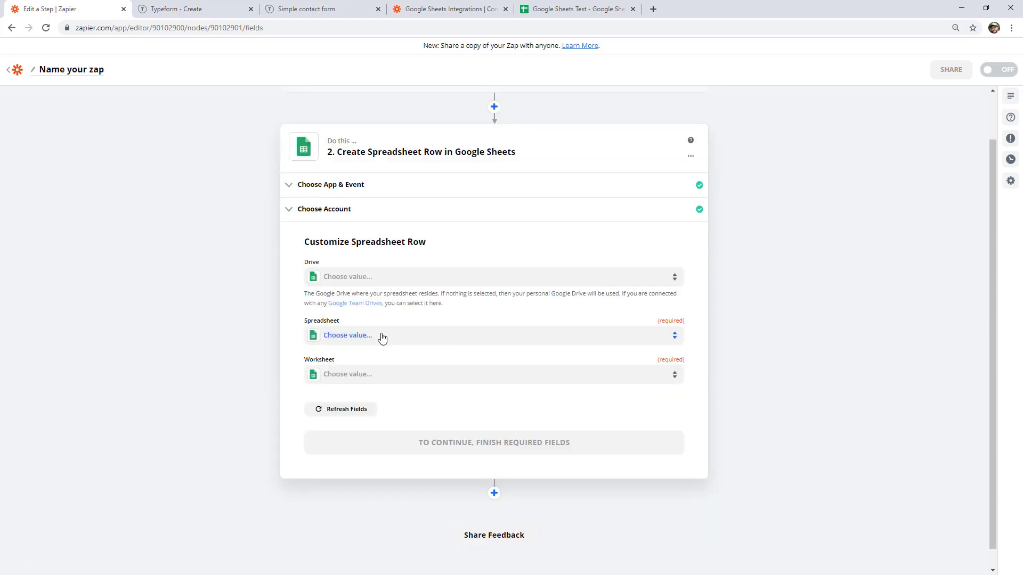
Target the Google Sheets Test spreadsheet and its Sheet1 worksheet.
click(361, 338)
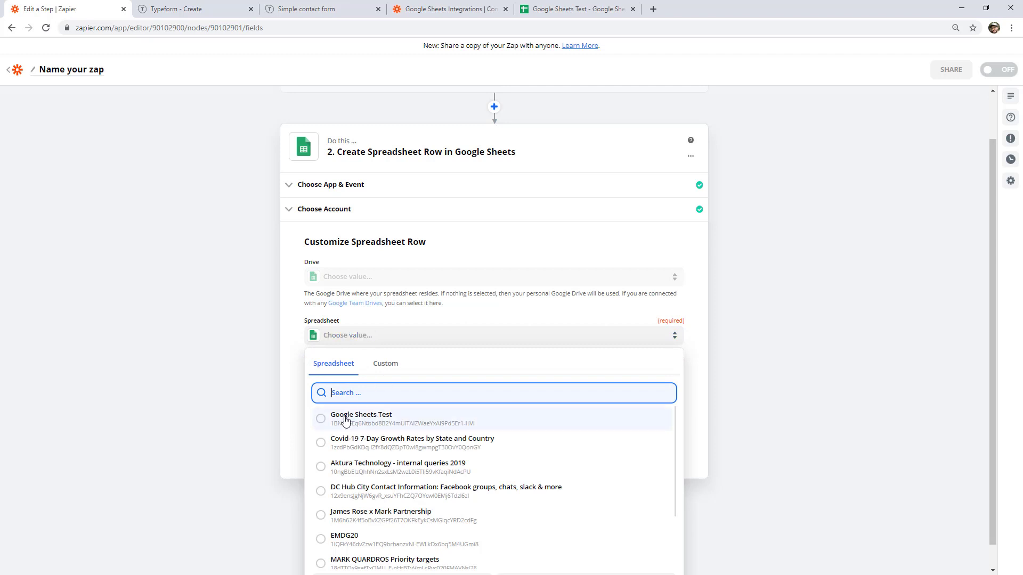
click(384, 419)
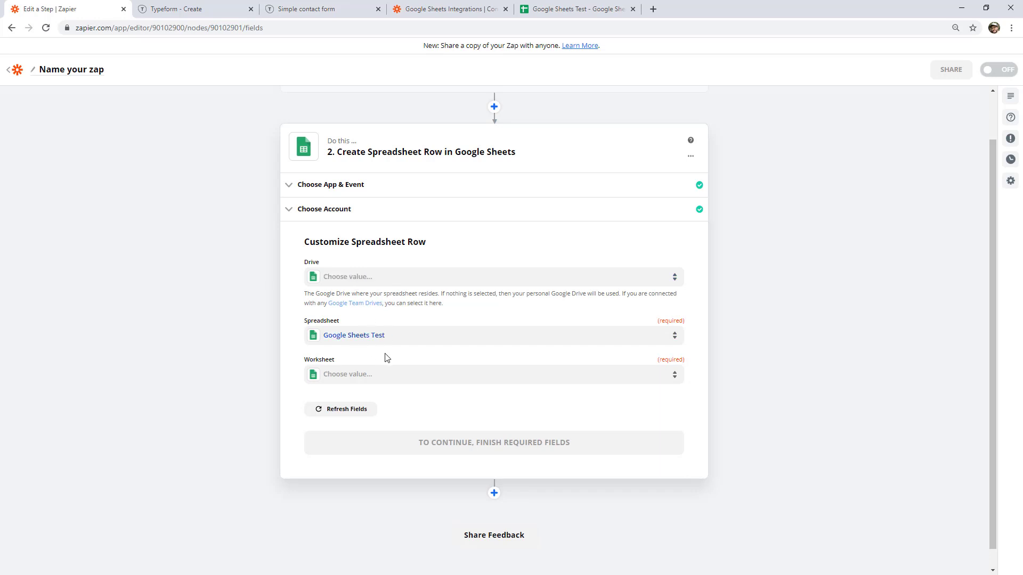
click(385, 382)
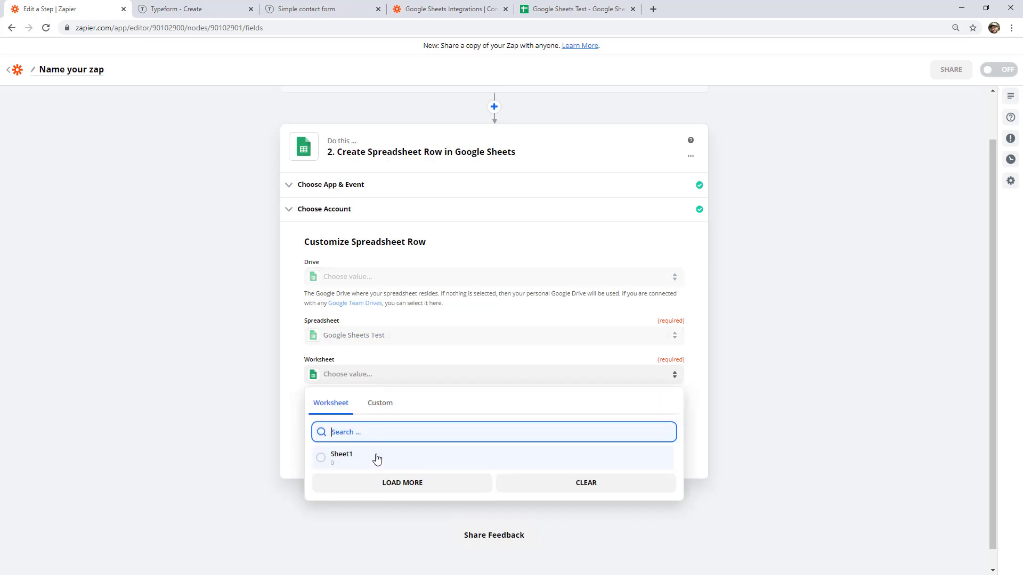
click(377, 460)
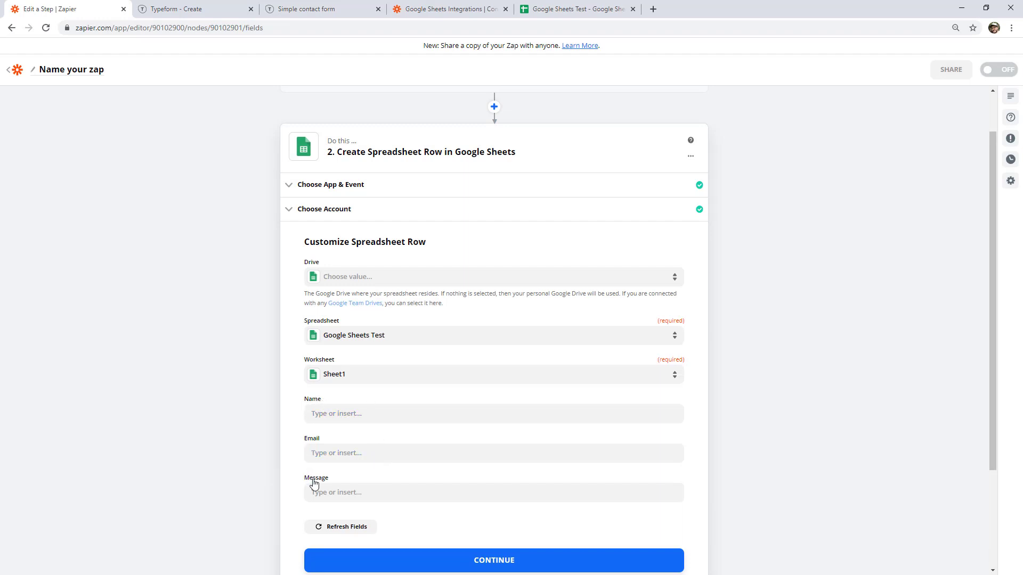
scroll(776, 273, down, 2)
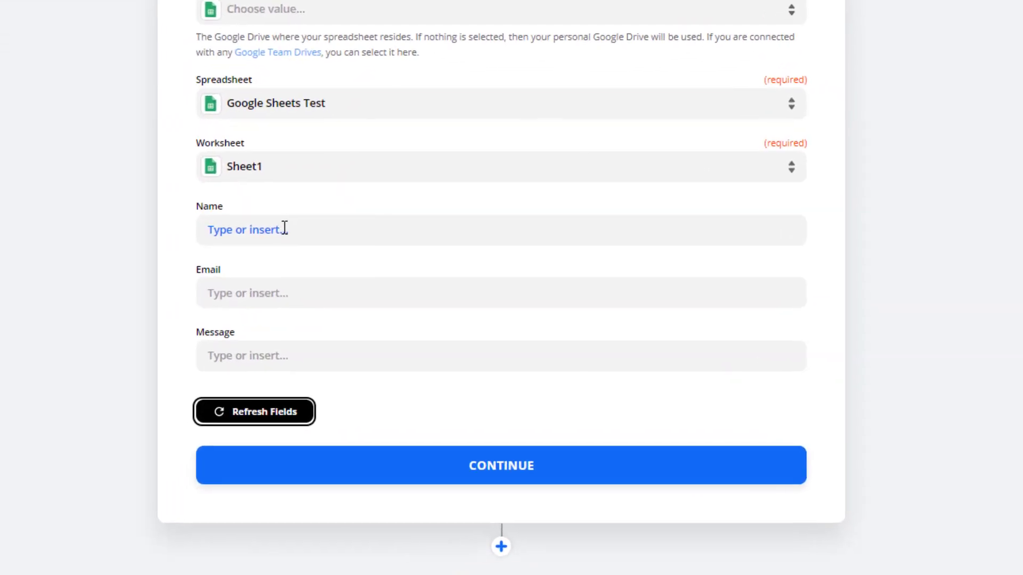
Map Your name, Your email and Your message to the Name, Email and Message columns.
click(243, 221)
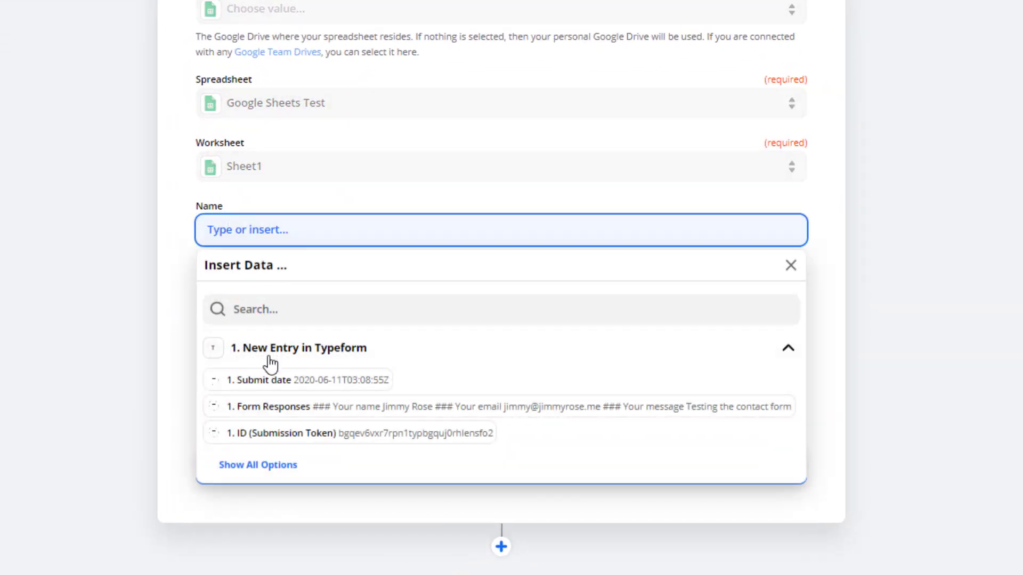
click(272, 465)
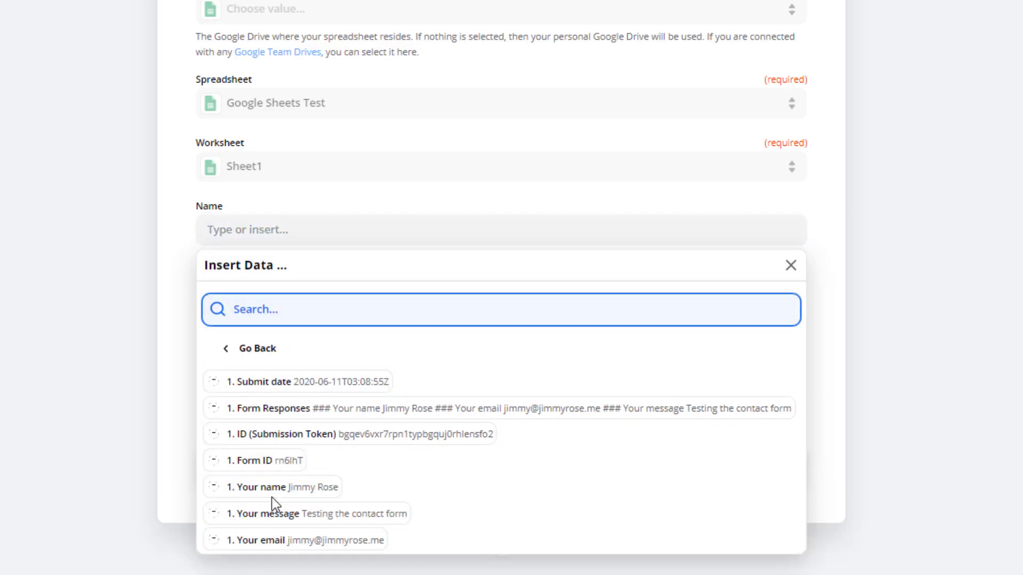
click(264, 494)
click(120, 261)
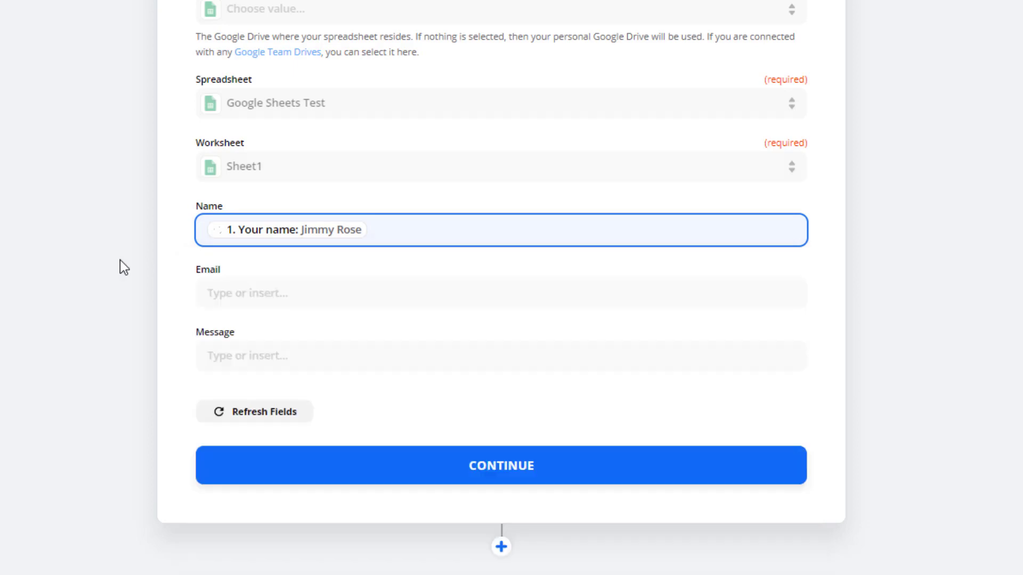
click(268, 285)
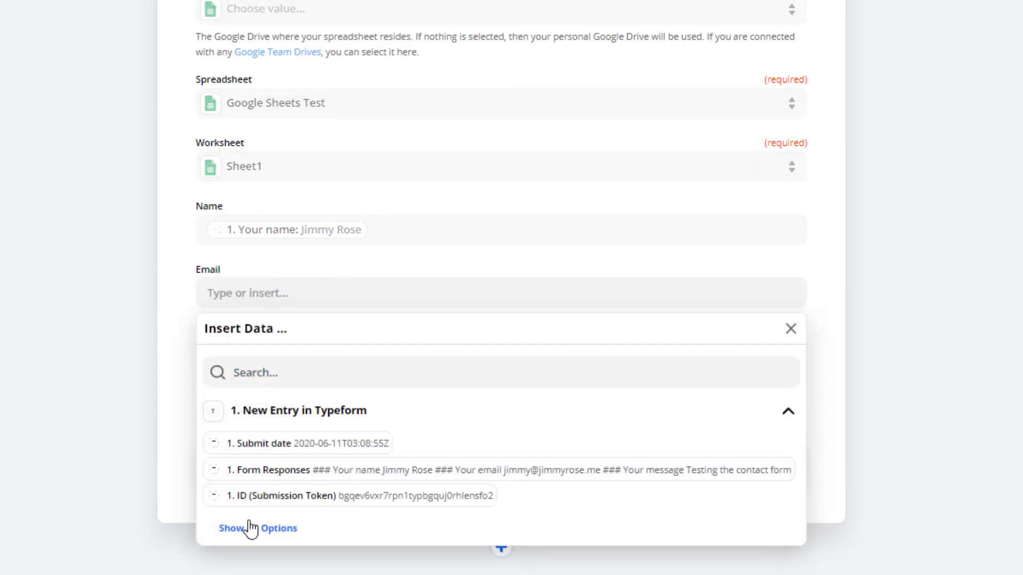
click(251, 528)
click(267, 574)
click(100, 339)
scroll(111, 331, down, 2)
click(269, 278)
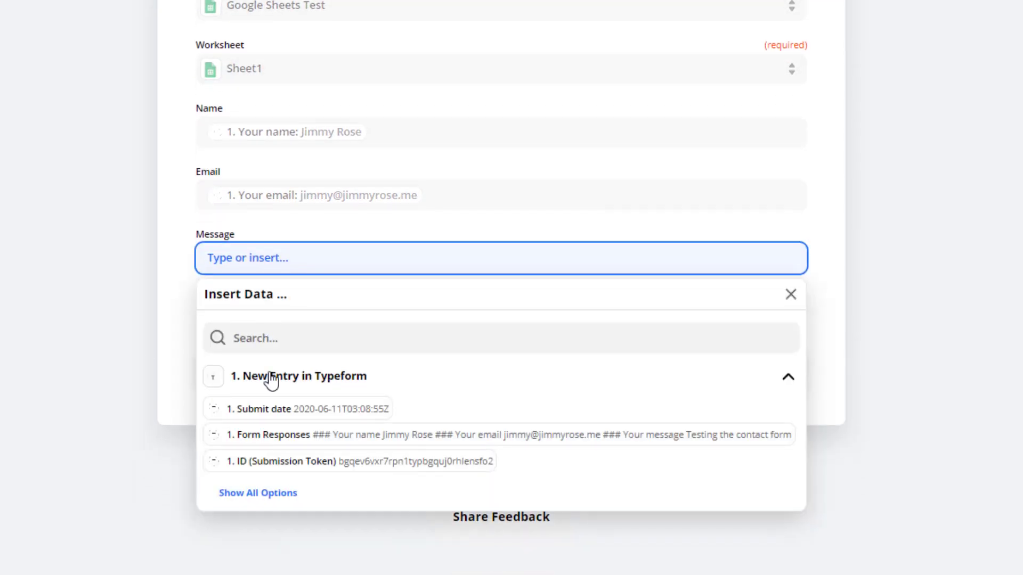
click(257, 495)
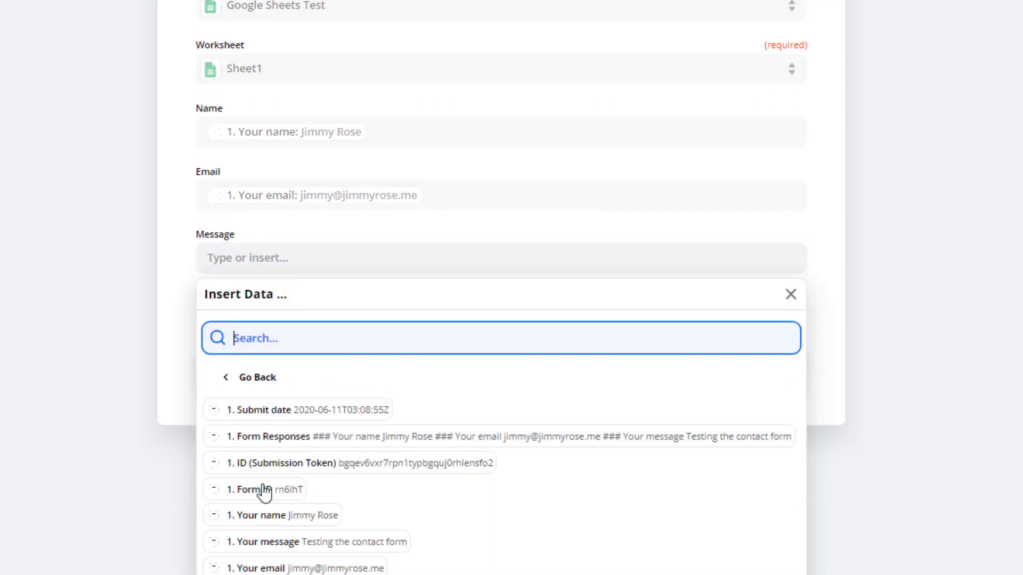
click(274, 542)
click(111, 282)
Run Test & Review to send a test row into Google Sheets Test.
click(442, 374)
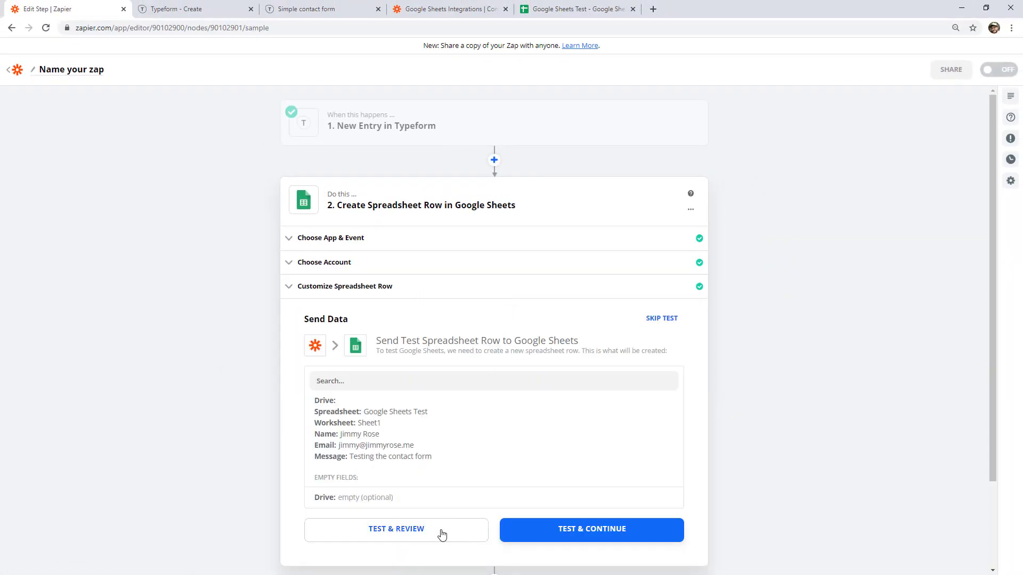
click(442, 534)
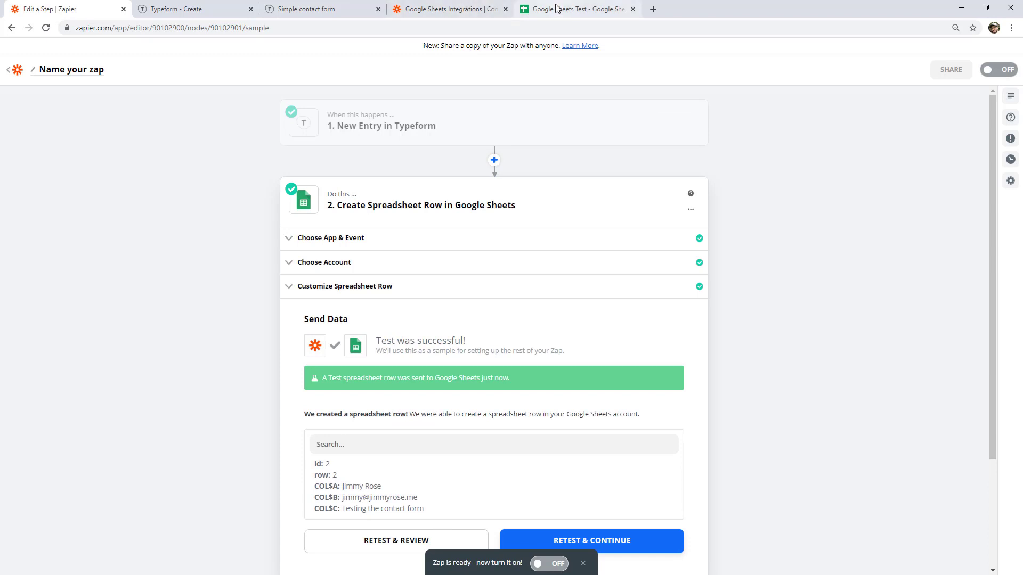
click(556, 8)
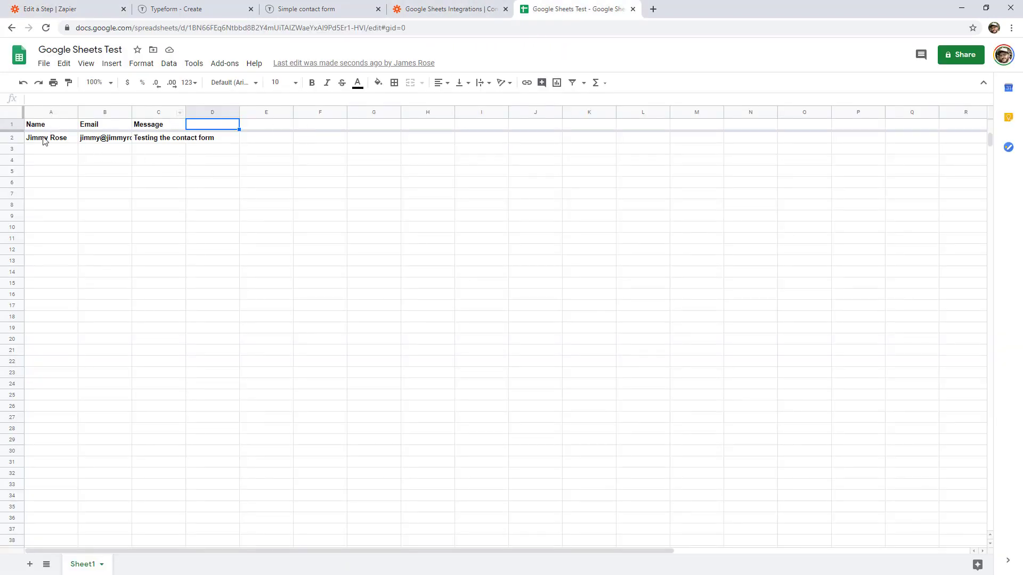
Unbold row 2 and fit columns A and B to their contents.
drag(45, 140, 175, 140)
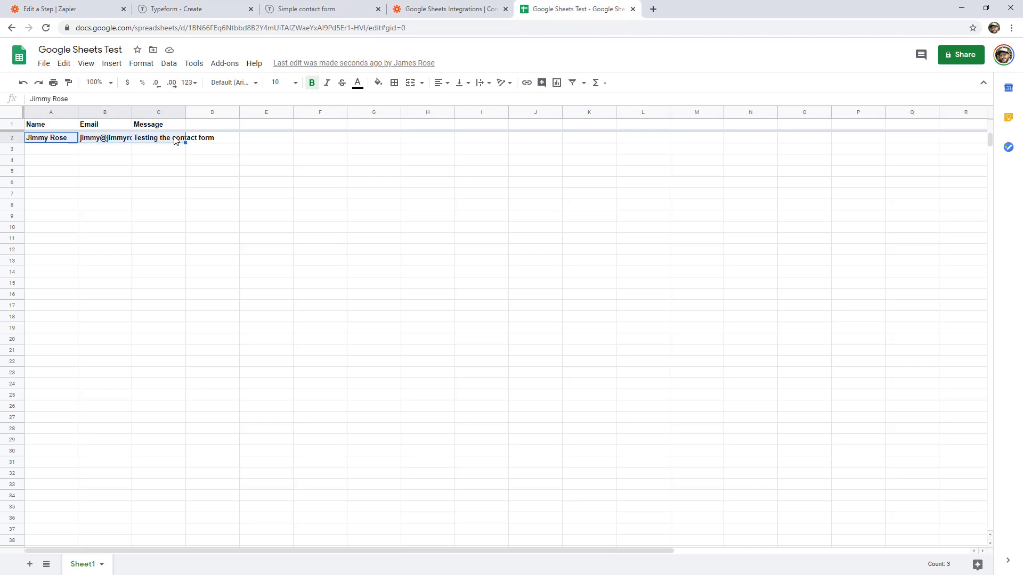
key(ctrl+b)
double_click(78, 112)
drag(120, 112, 157, 183)
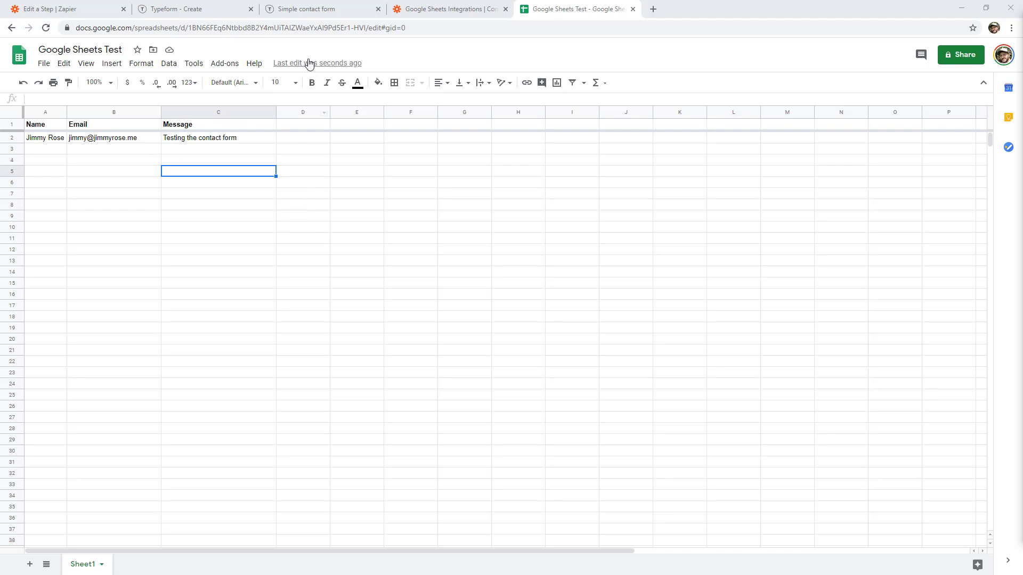
Turn the zap on in Zapier, then go back to the contact form.
click(88, 12)
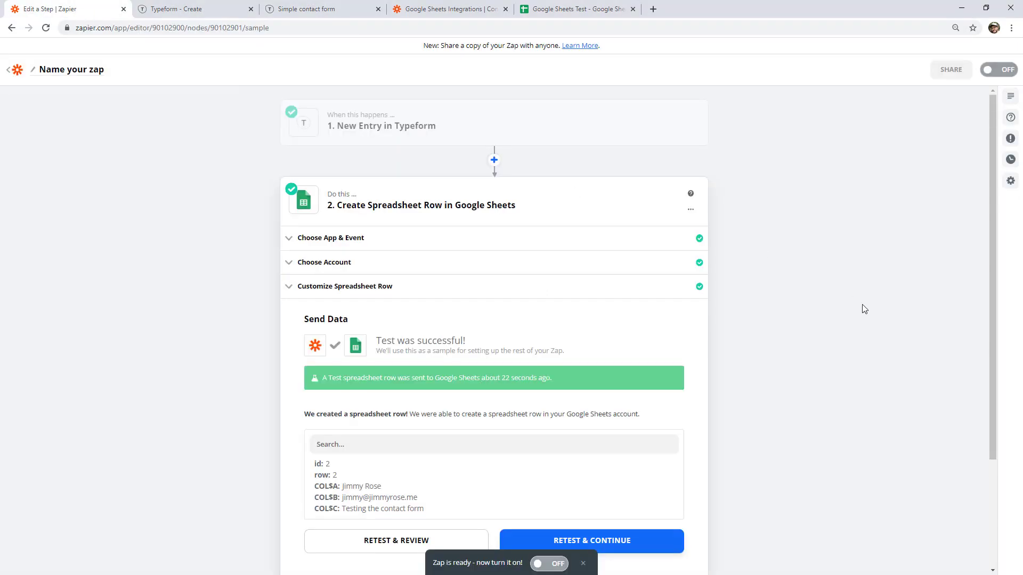
scroll(759, 320, down, 2)
click(553, 565)
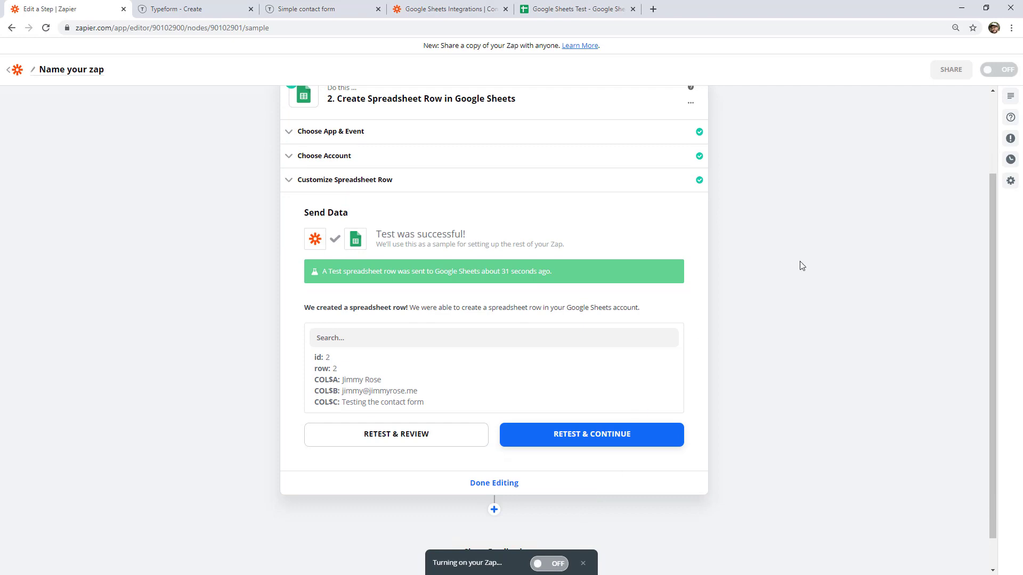
click(307, 9)
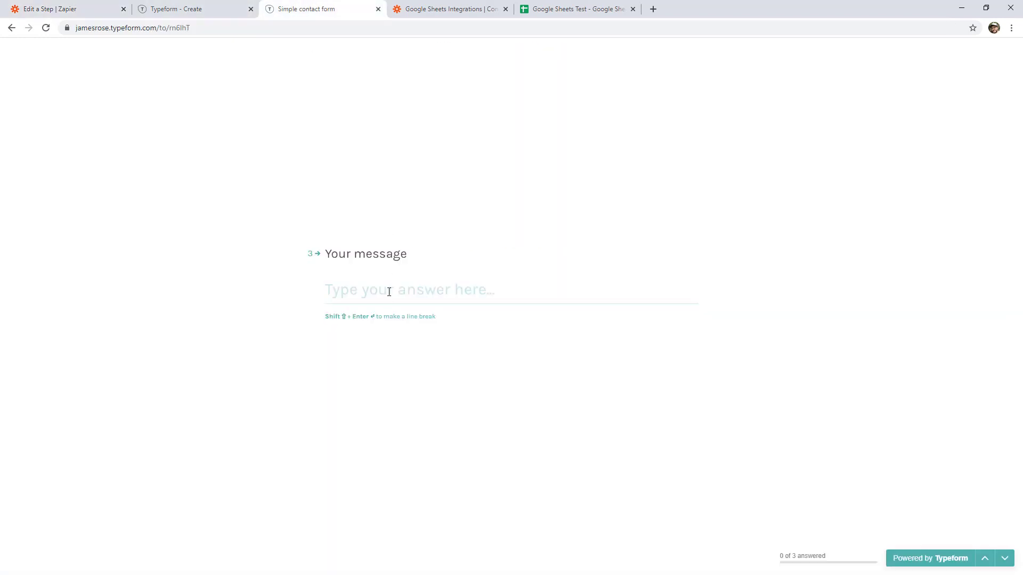
Return to question 1 and submit a sample name, a sample email and the message 'Hi'.
click(985, 558)
click(986, 559)
text(Bob)
key(Return)
text(bob@example.com)
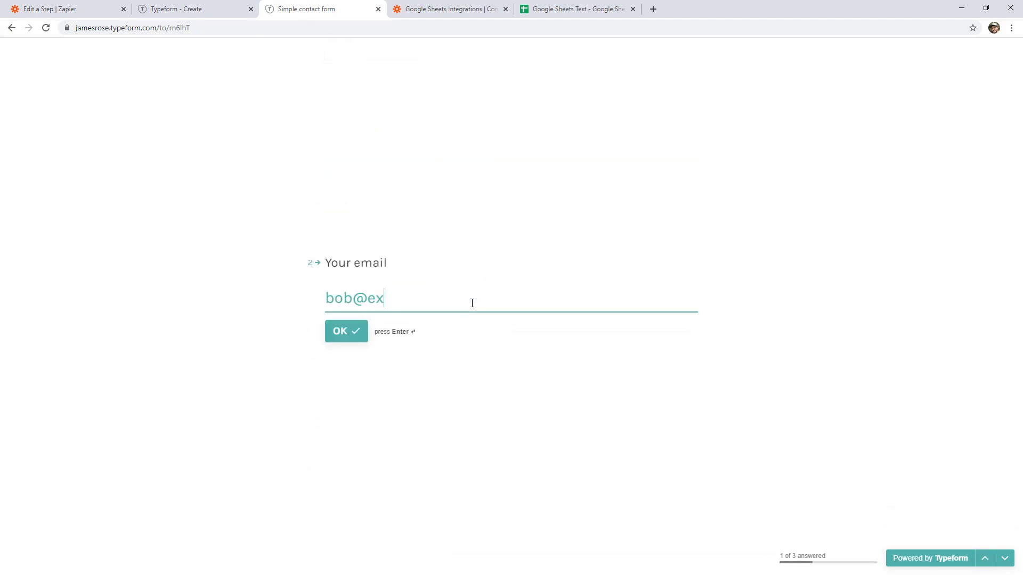
key(Return)
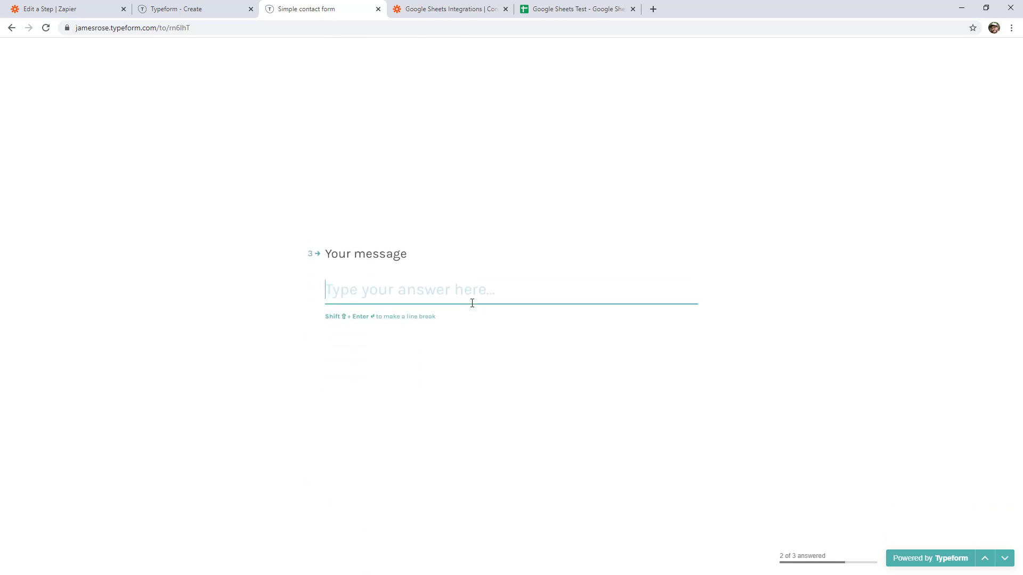
text(Hi!)
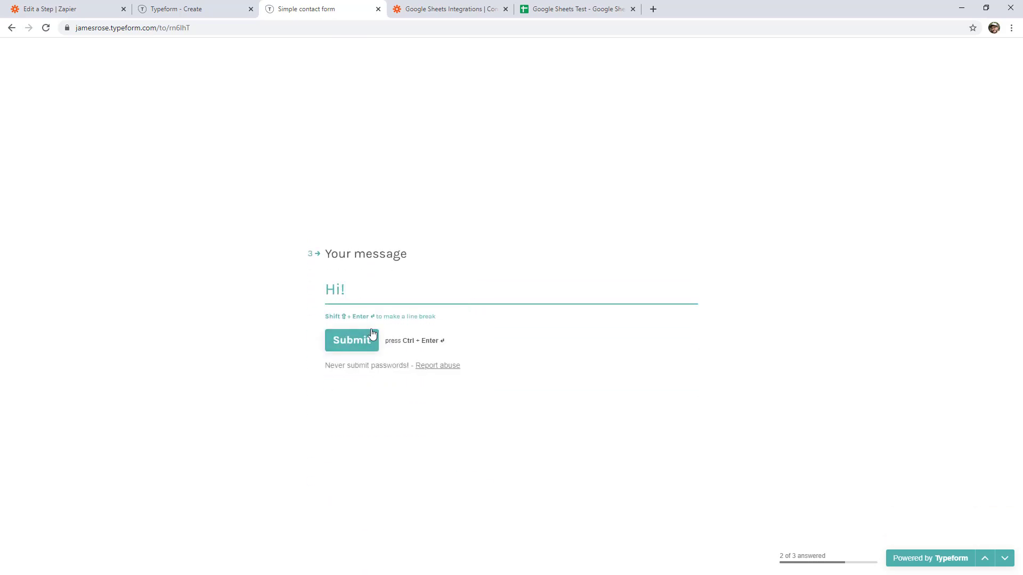
click(372, 334)
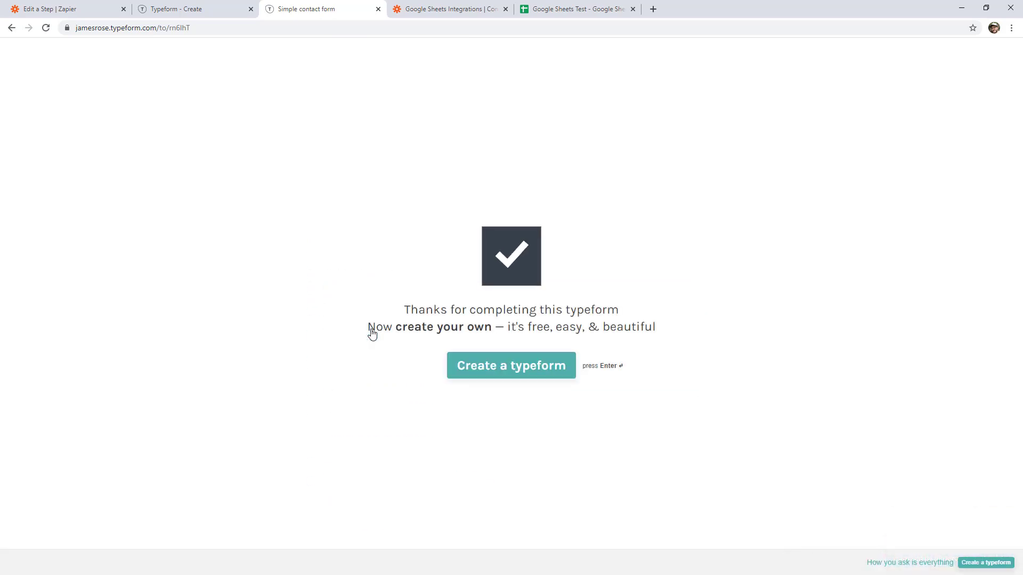
Check the new row 3 entry in Google Sheets Test, then return to the Zapier editor.
click(582, 14)
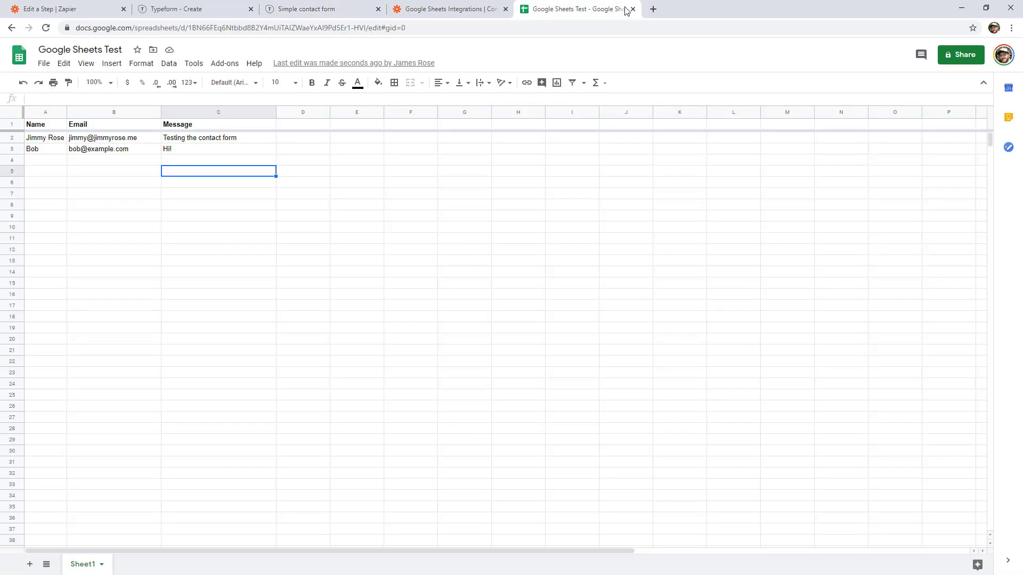
drag(58, 151, 182, 148)
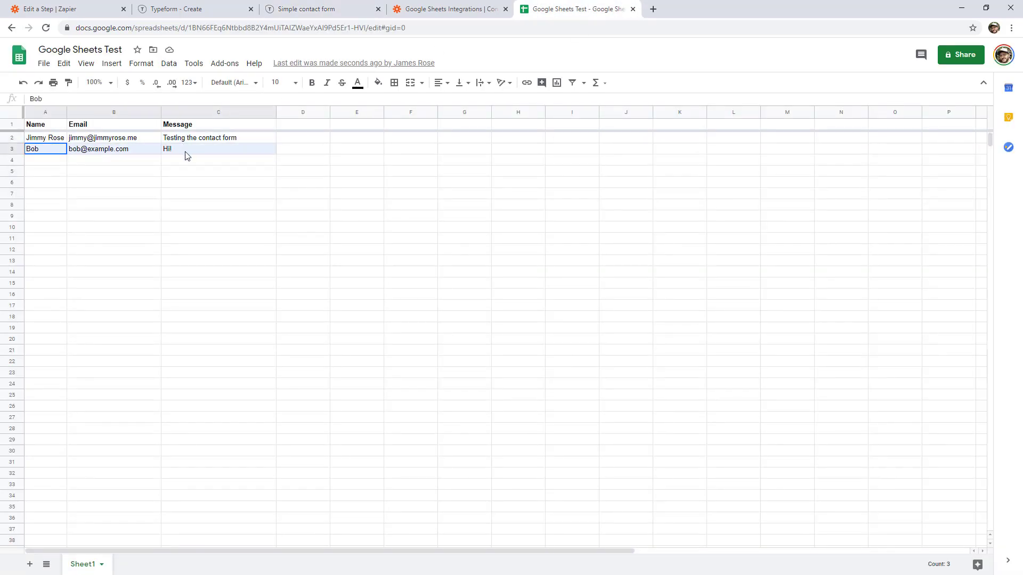
click(213, 209)
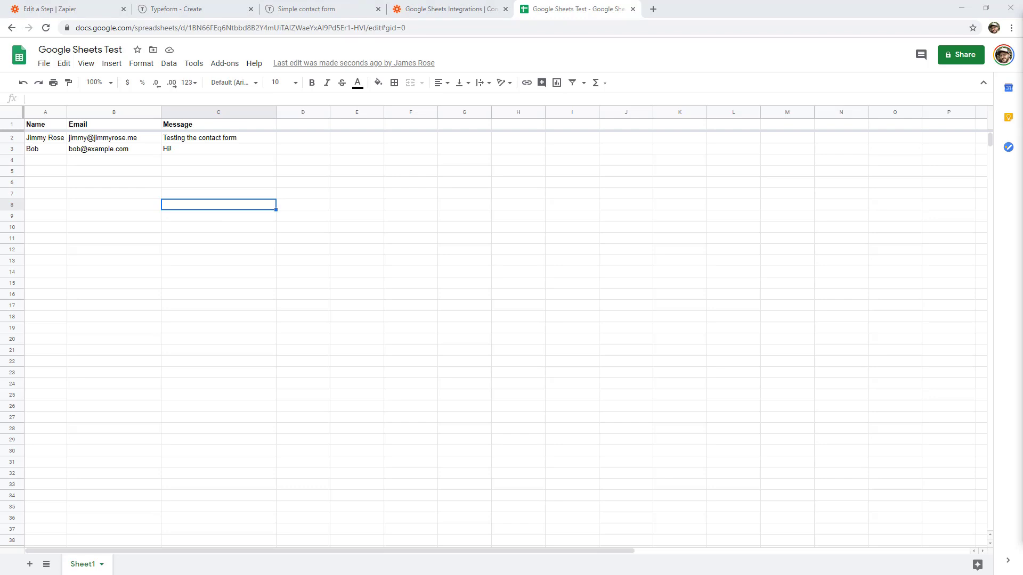
click(75, 9)
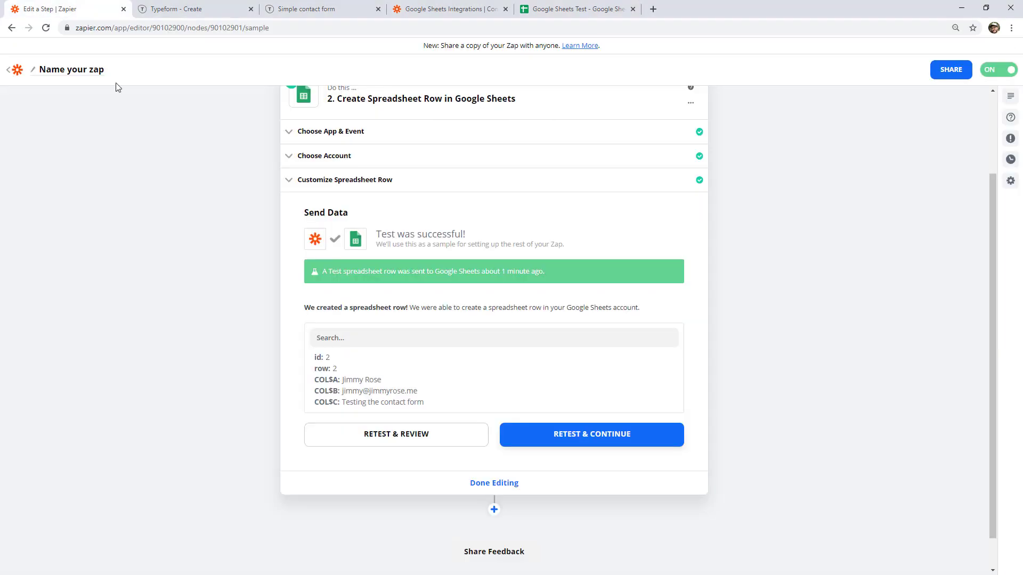
Start a new zap with Google Sheets' New Spreadsheet Row event as its trigger.
click(18, 75)
click(75, 92)
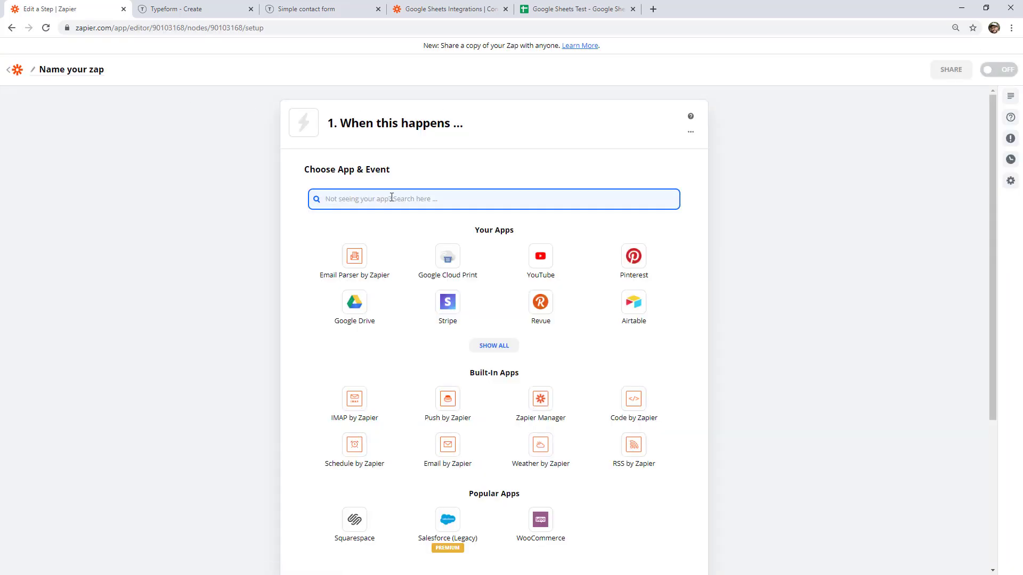
text(google)
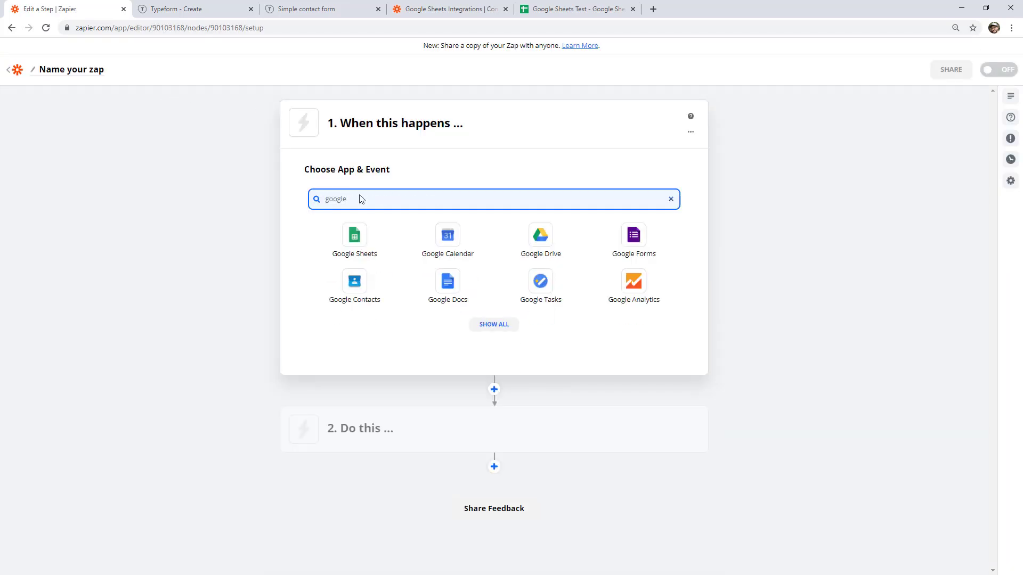
click(364, 238)
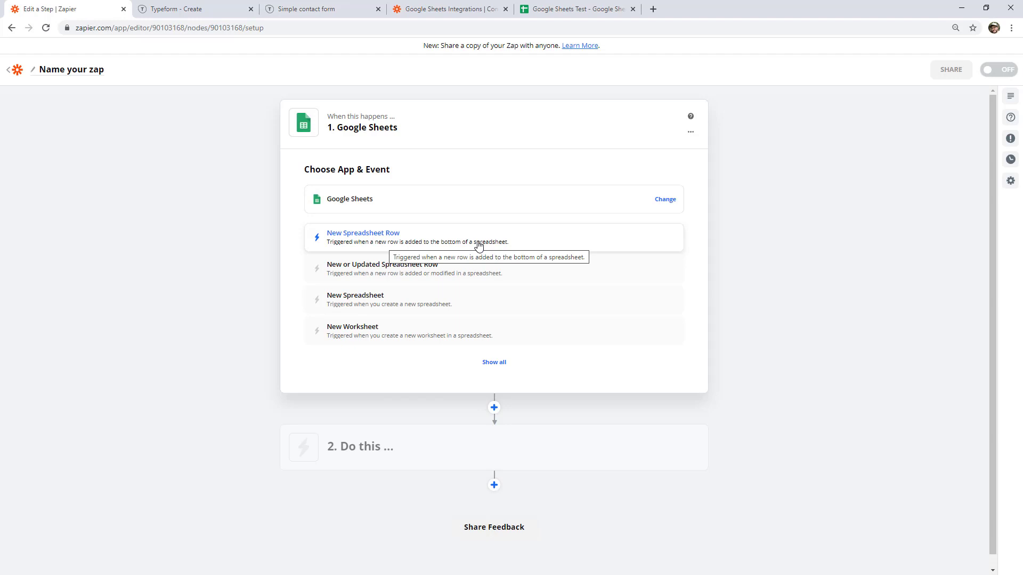
click(583, 9)
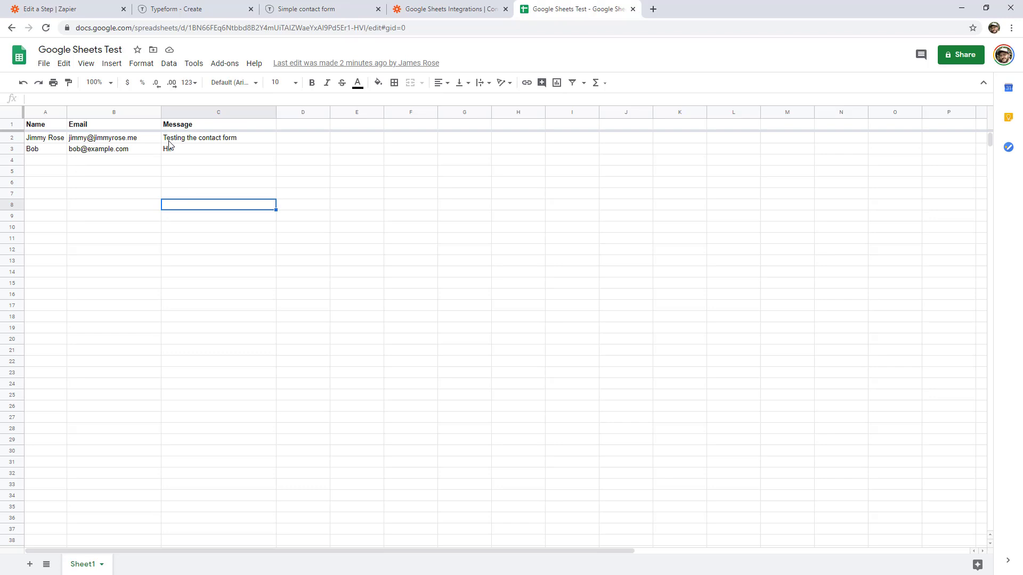
click(50, 9)
click(349, 238)
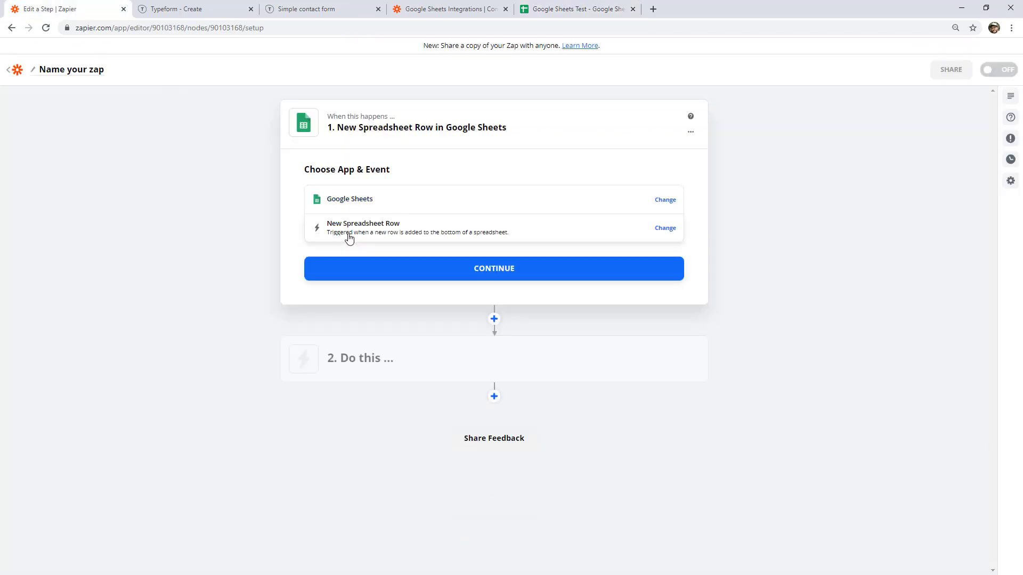
click(487, 271)
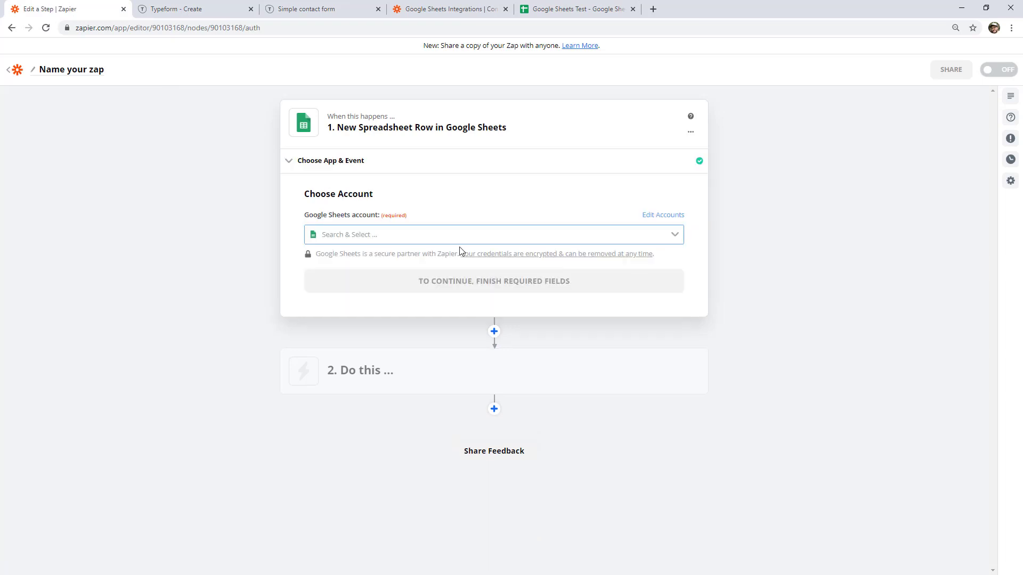
Connect the Google Sheets account and select spreadsheet Google Sheets Test, worksheet Sheet1.
click(440, 234)
click(406, 264)
click(436, 289)
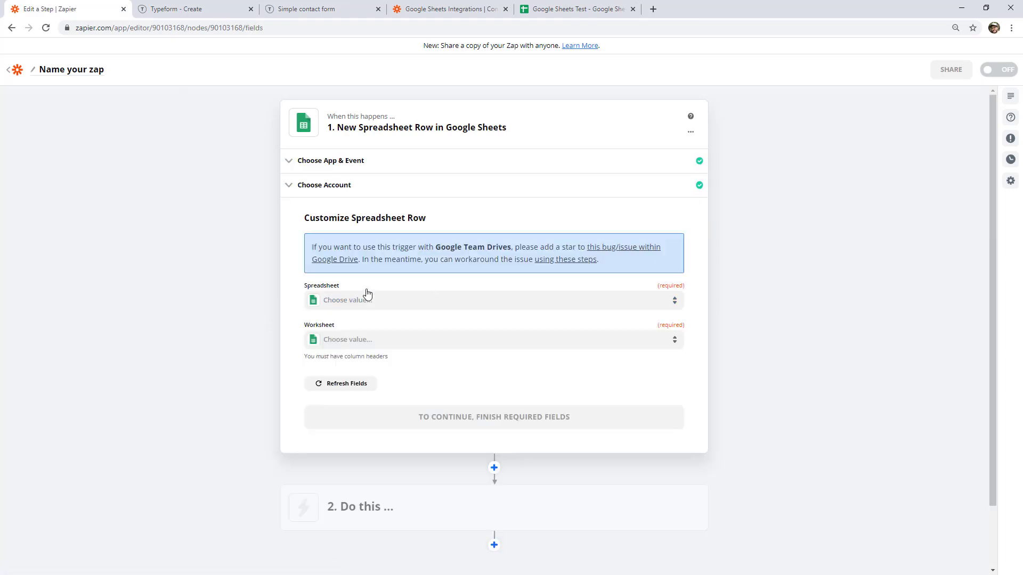
click(365, 298)
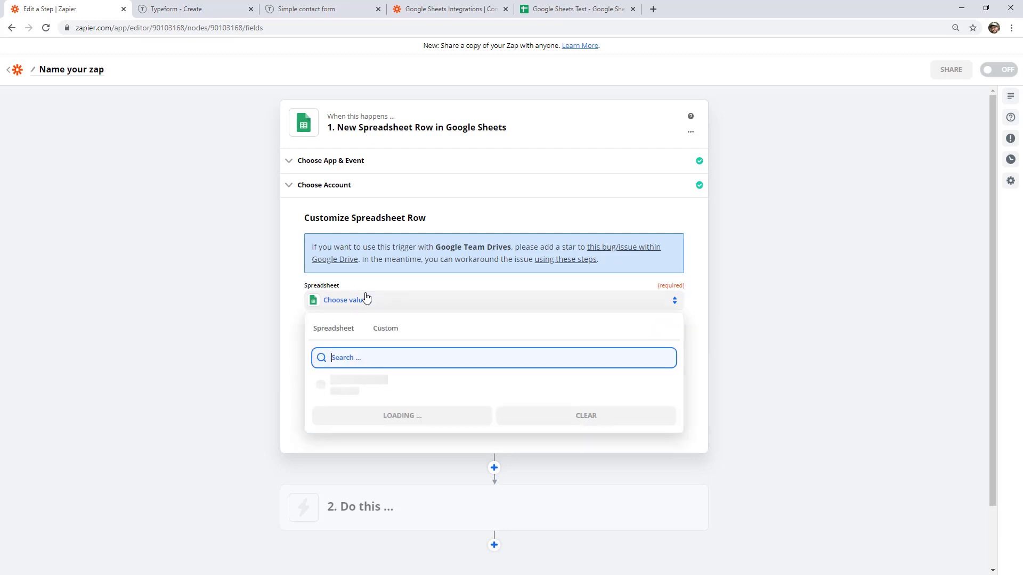
click(361, 383)
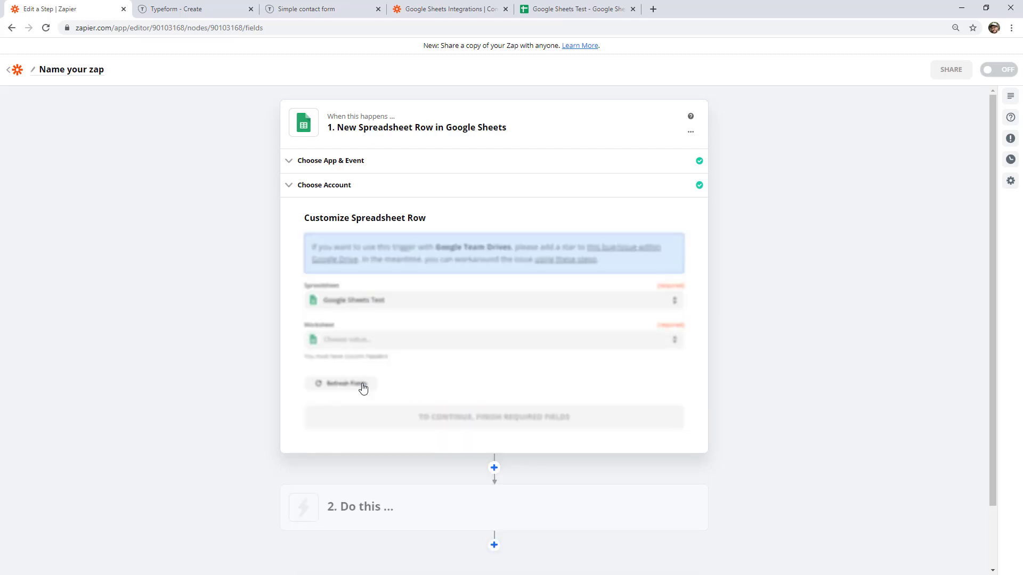
click(364, 345)
click(354, 422)
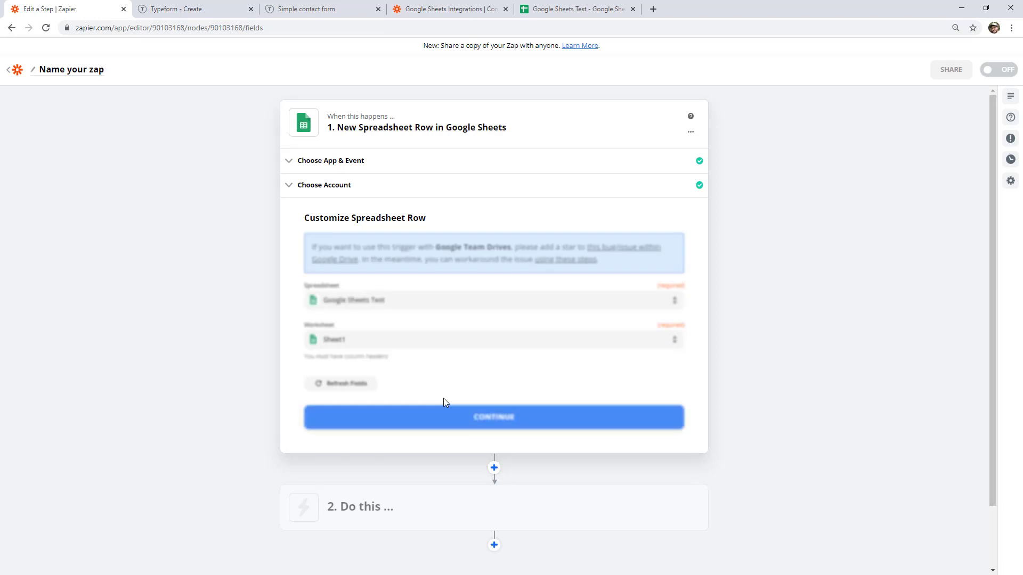
click(457, 417)
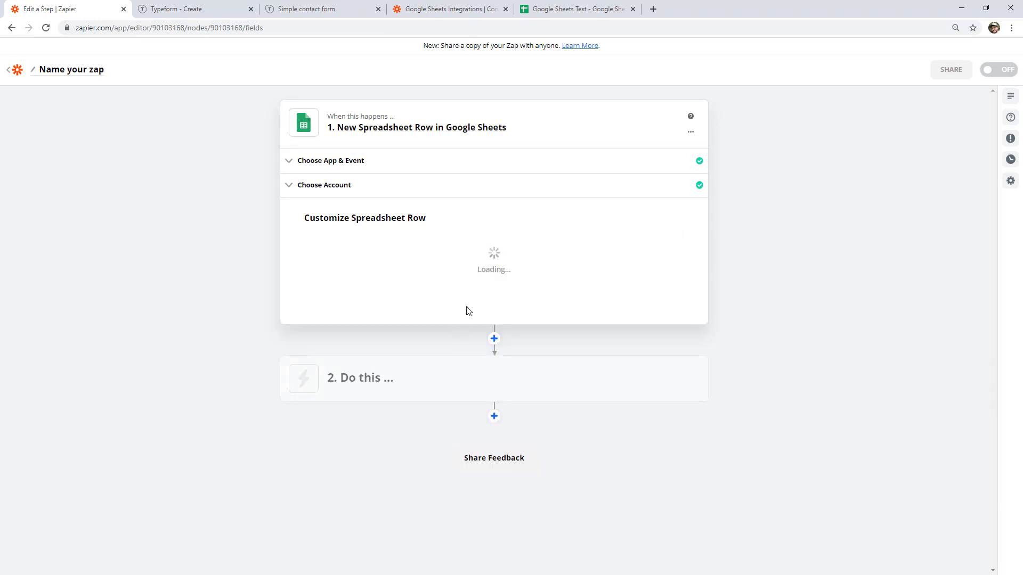
Test the trigger to pull in the sample row 3 entry, then continue to the action.
click(488, 399)
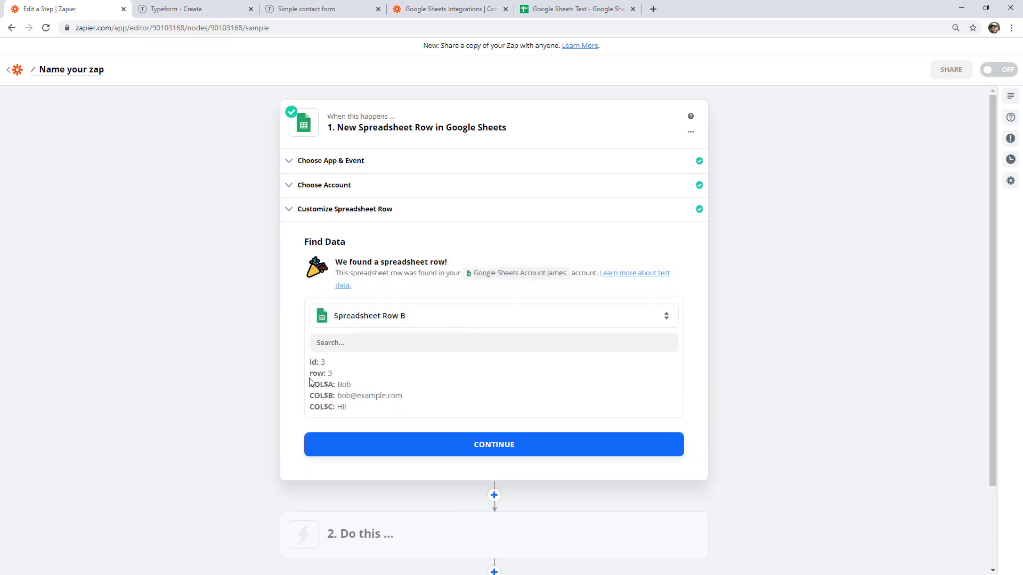
drag(314, 385, 335, 386)
click(359, 396)
click(418, 446)
Set the action to ActiveCampaign Create/Update Contact using the ActiveCampaign Sandbox account.
text(active)
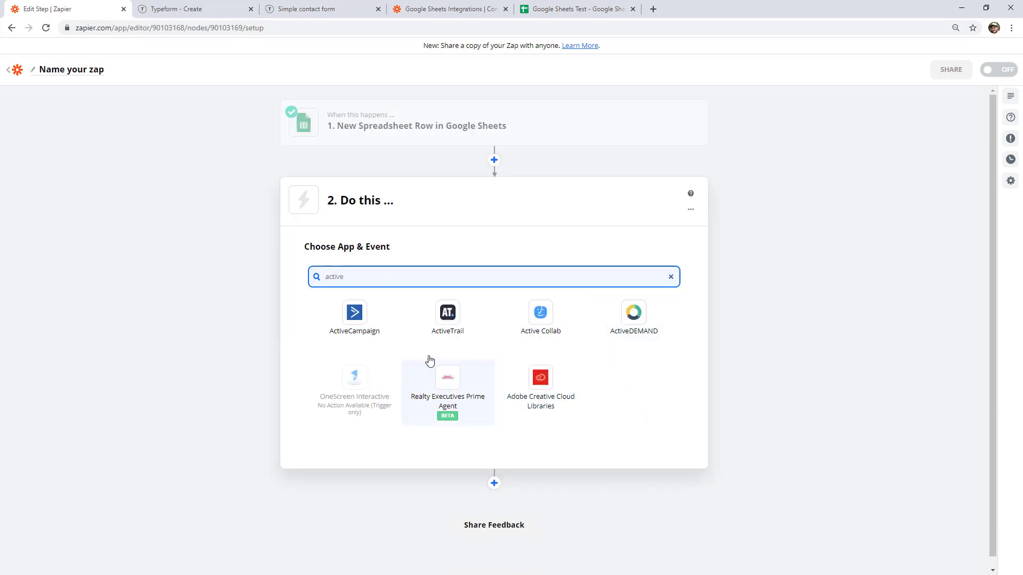
click(357, 323)
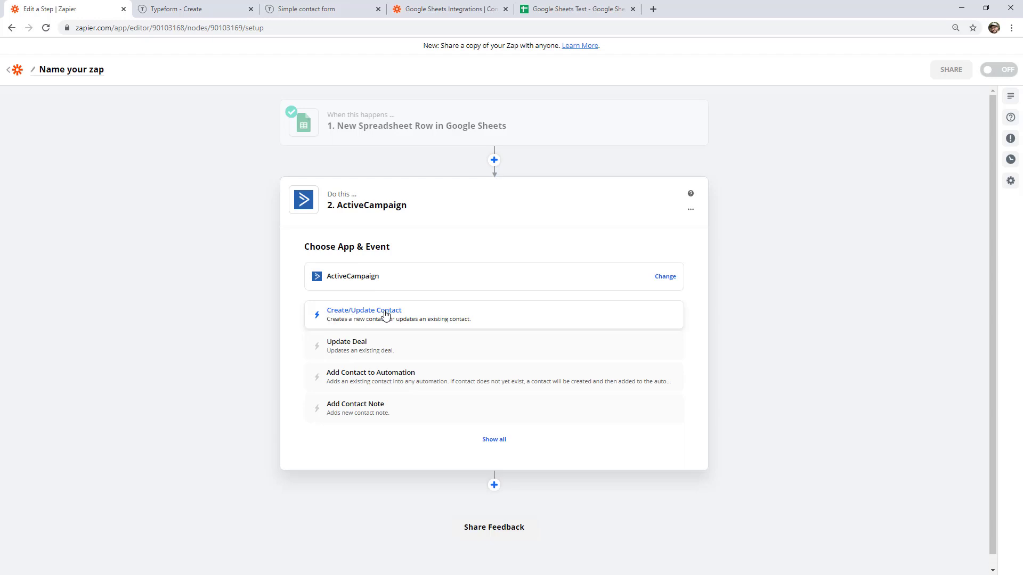
click(386, 314)
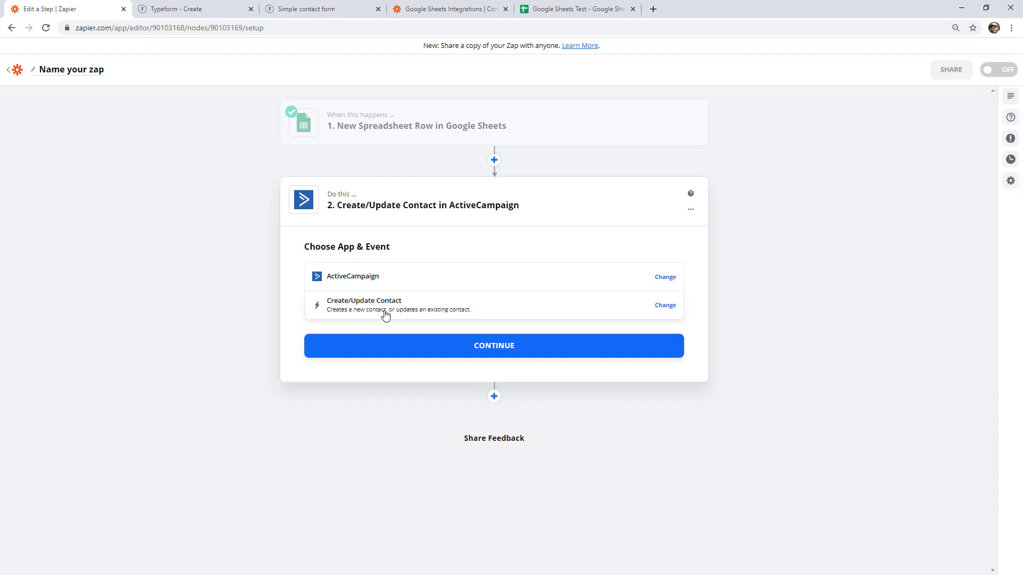
click(475, 353)
click(391, 315)
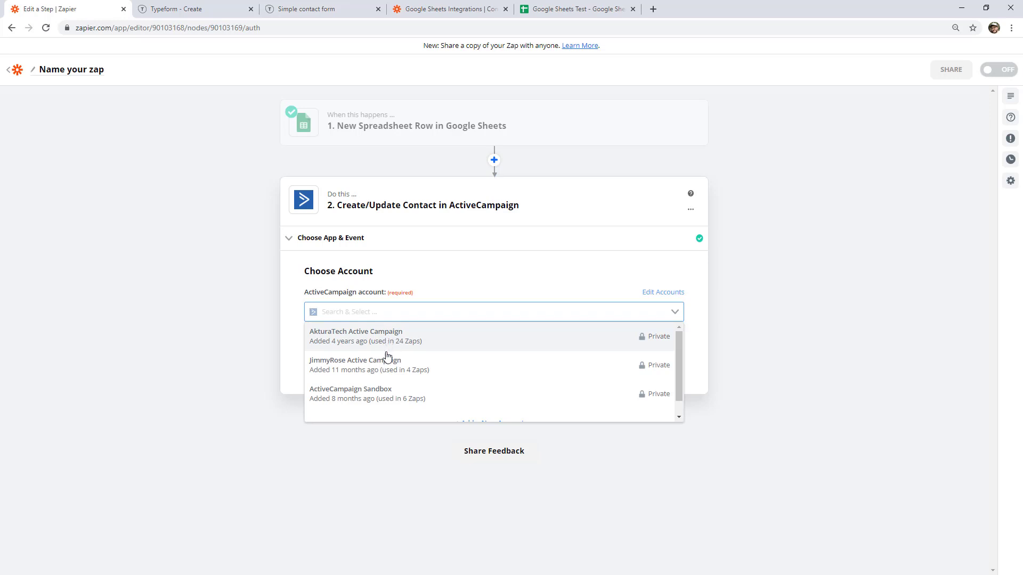
click(373, 394)
click(418, 361)
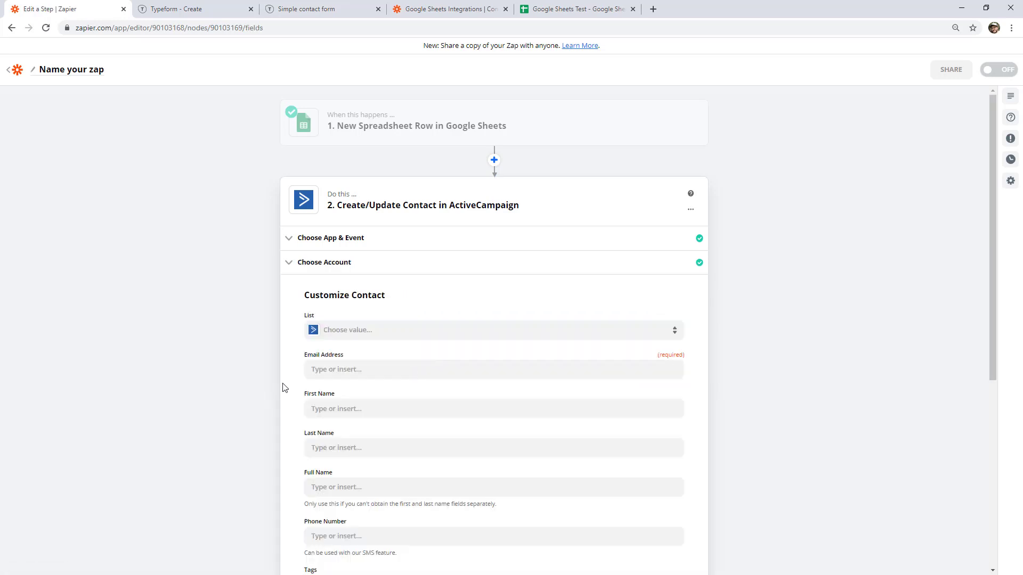
Map '1. Email' into Email Address and '1. Name' into Full Name.
click(326, 369)
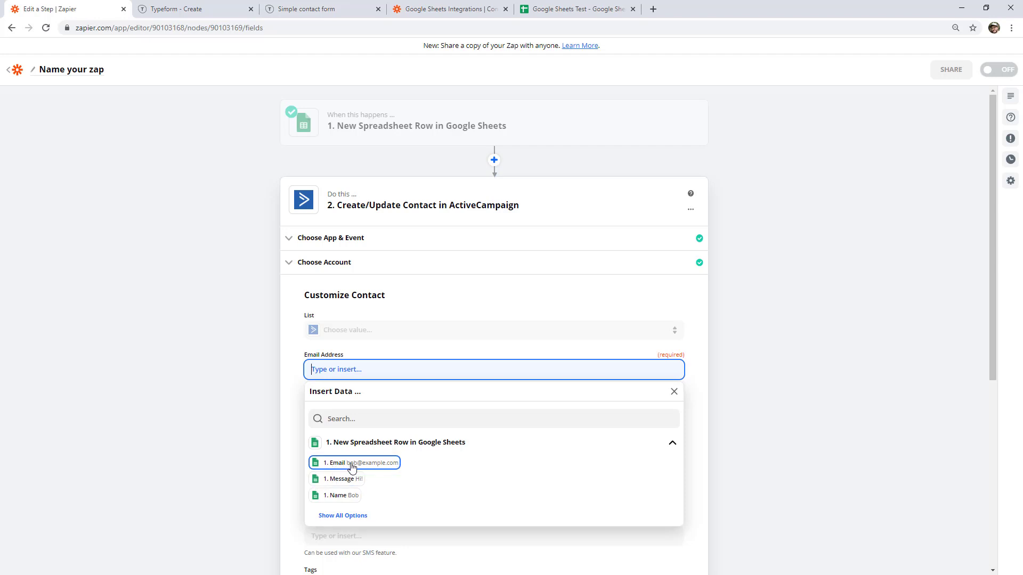
click(351, 463)
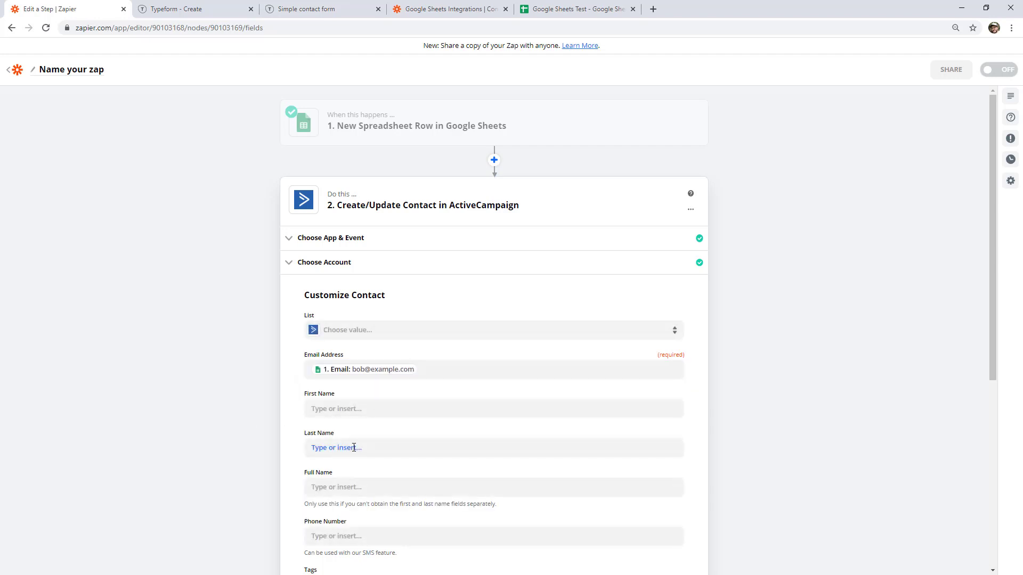
click(329, 488)
scroll(239, 457, down, 2)
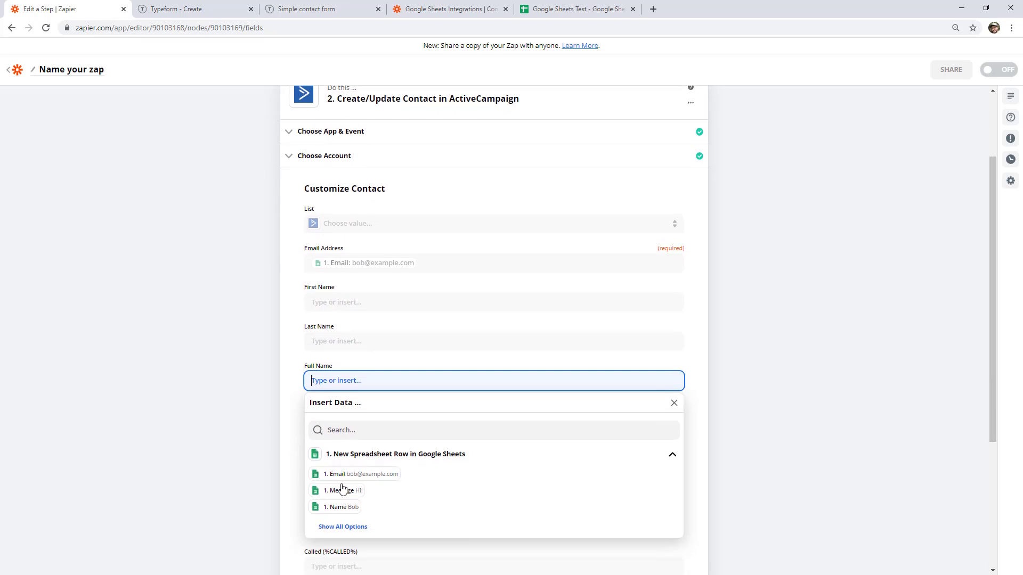
click(341, 505)
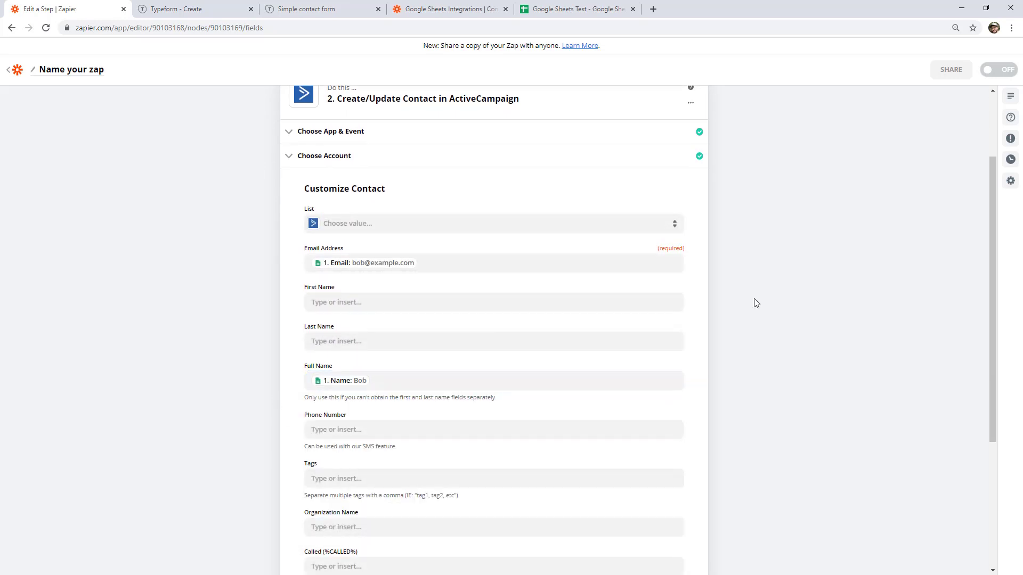
scroll(755, 303, up, 2)
scroll(658, 369, down, 6)
scroll(658, 369, up, 10)
Mark empty row 4 in the sheet and reopen the zap trigger's app and event settings.
click(601, 10)
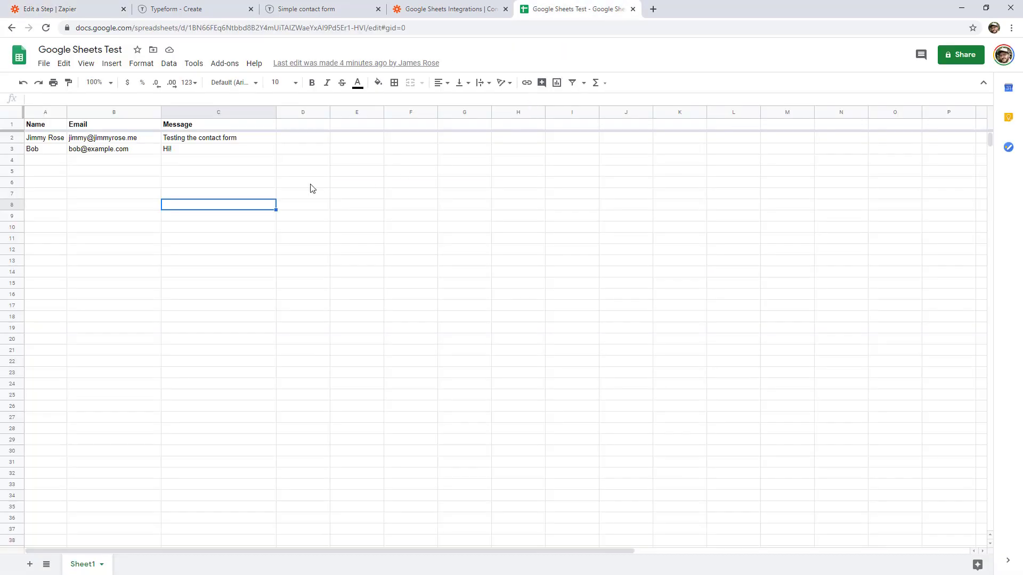
drag(56, 162, 181, 162)
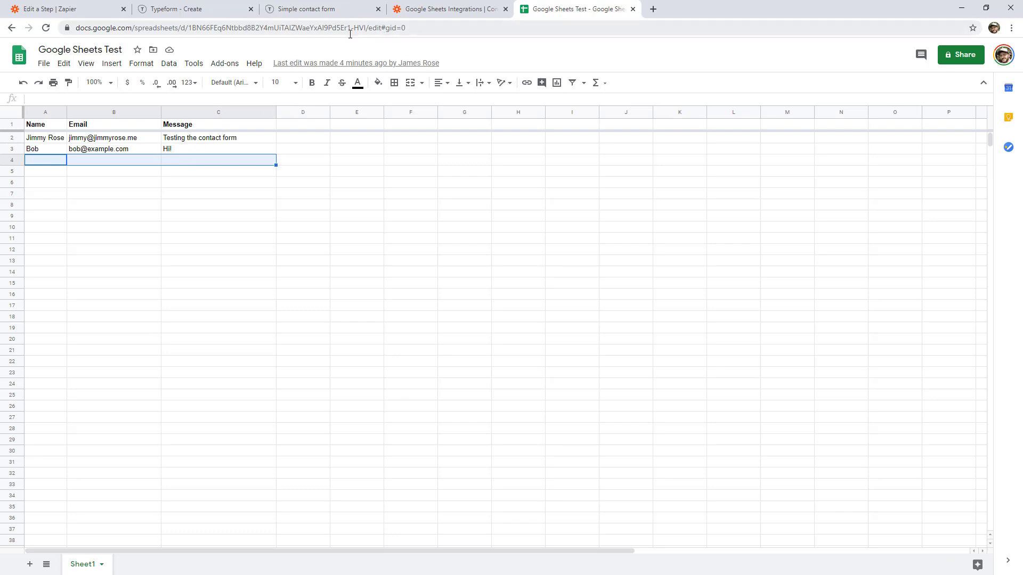
click(72, 9)
click(363, 112)
click(345, 160)
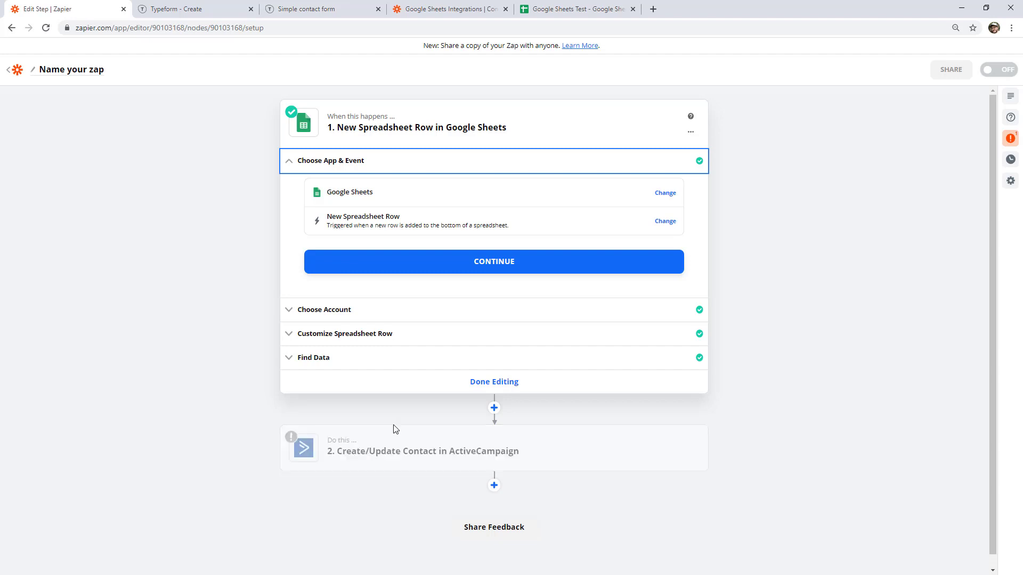
click(565, 10)
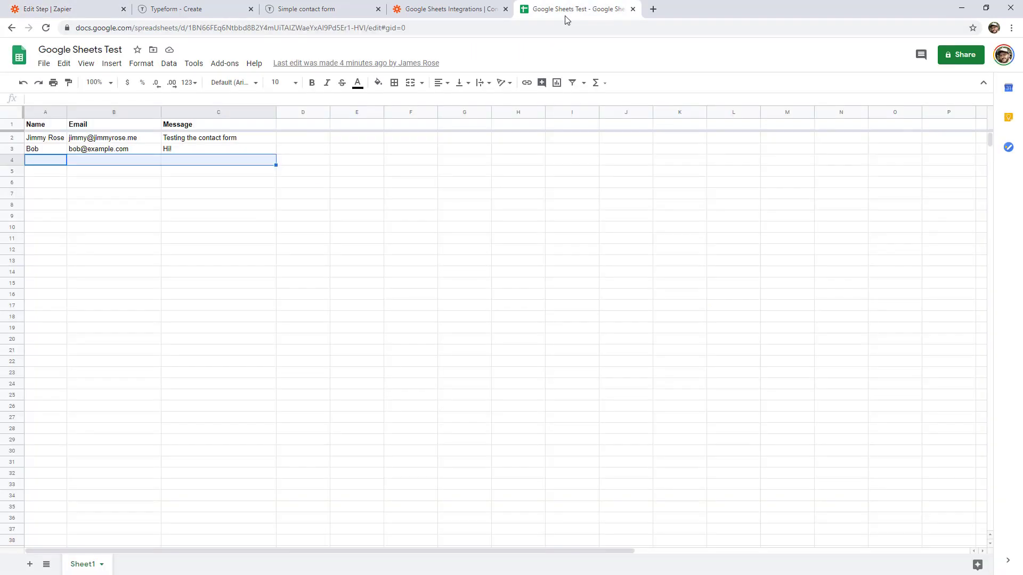
Enter a new contact's name and e-mail address, plus the message 'Test', in A4:C4.
click(47, 162)
text(Sally)
key(Tab)
text(sally@example.com)
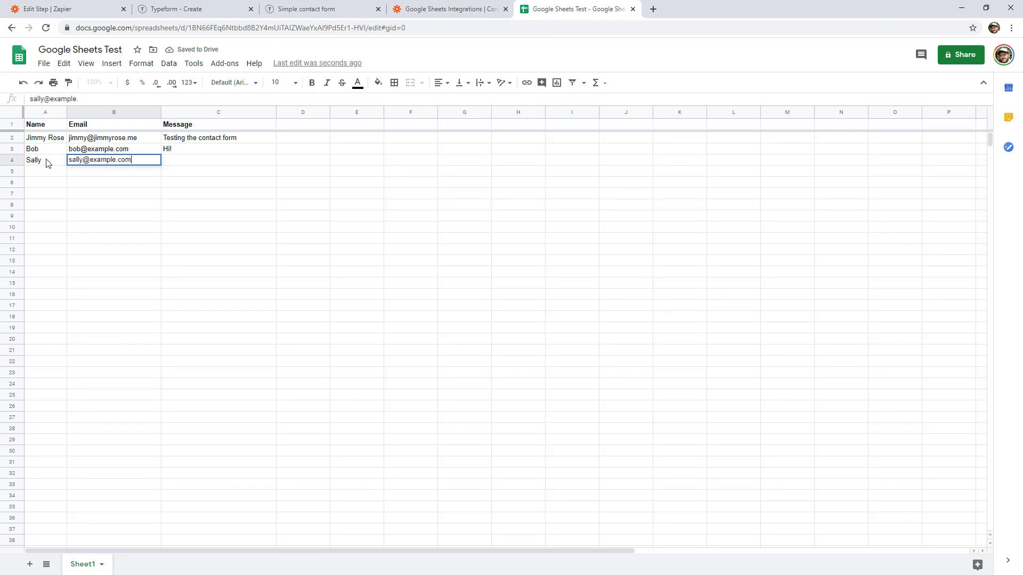
key(Tab)
text(Test)
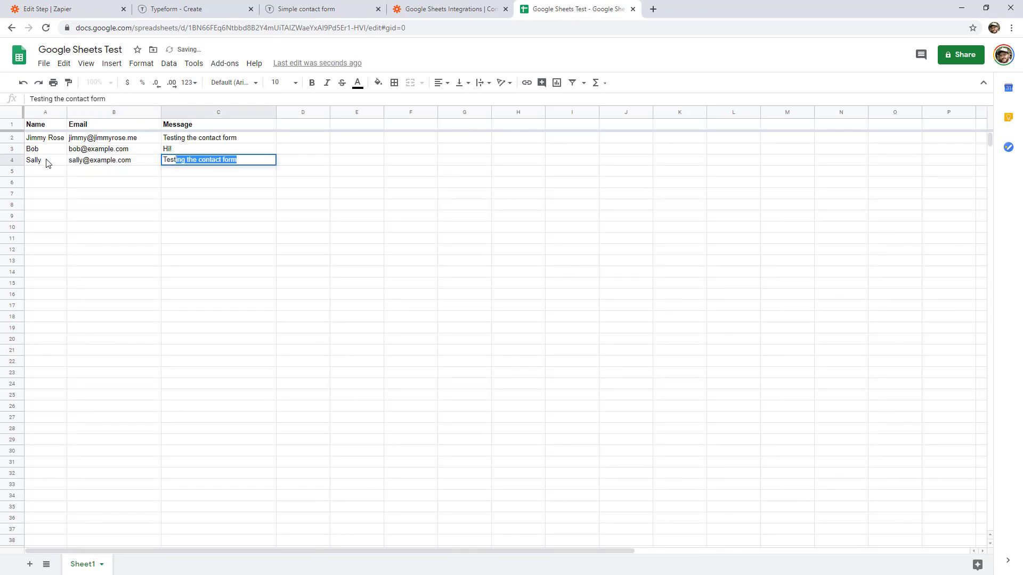
key(BackSpace)
key(Return)
drag(47, 163, 186, 163)
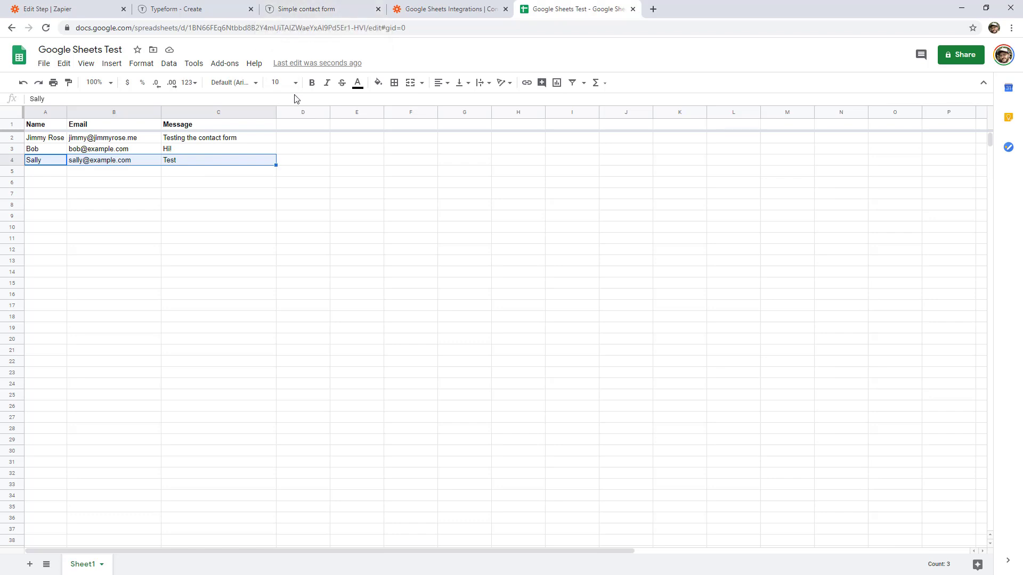
click(680, 294)
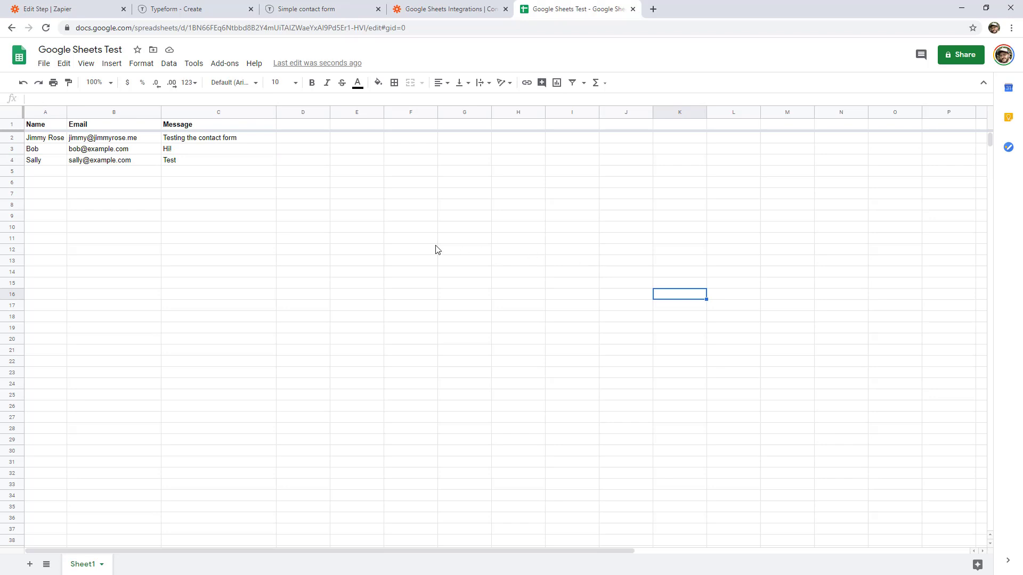
click(302, 250)
Change the trigger event to New or Updated Spreadsheet Row and confirm it.
click(79, 12)
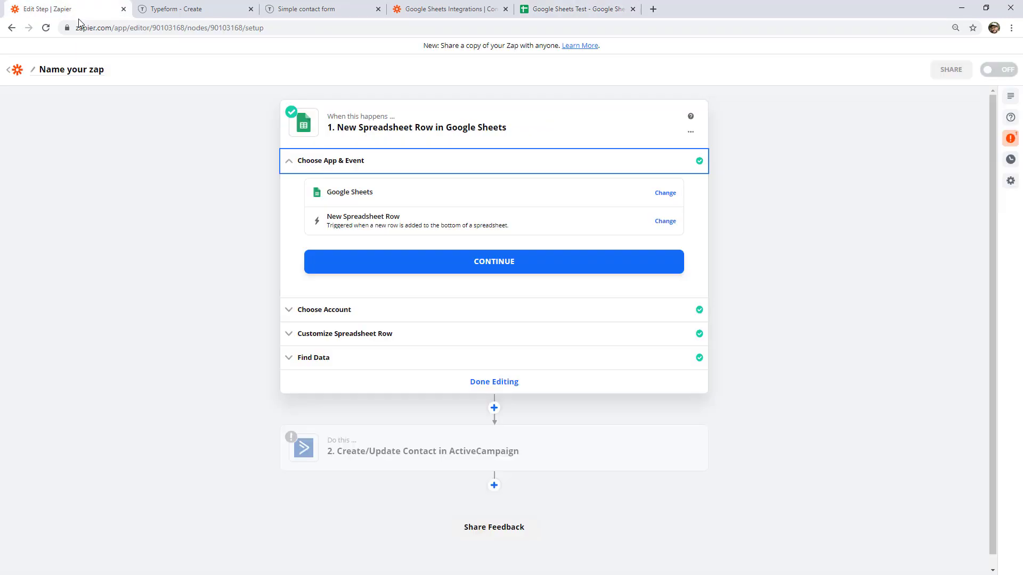
click(665, 221)
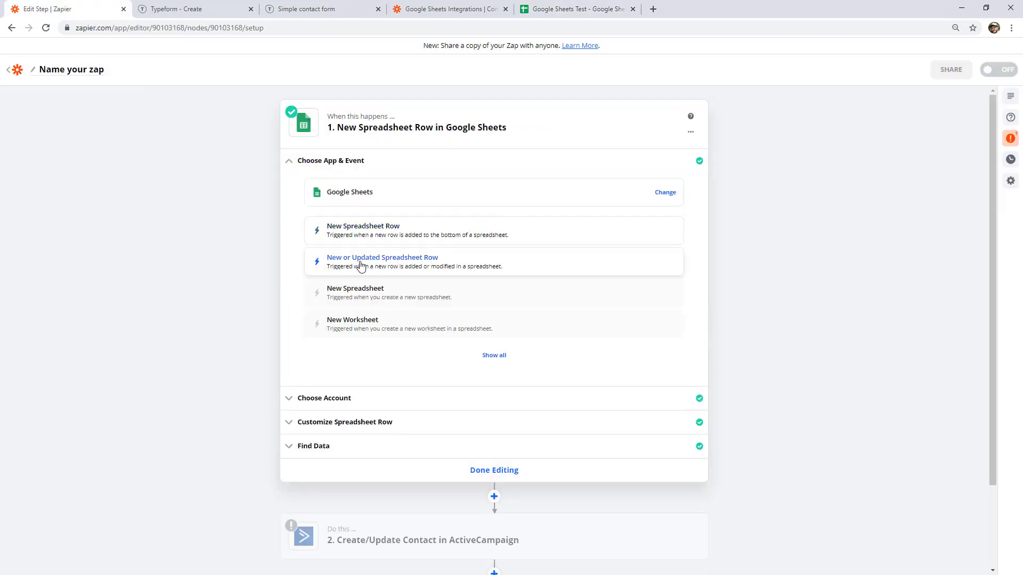
click(390, 269)
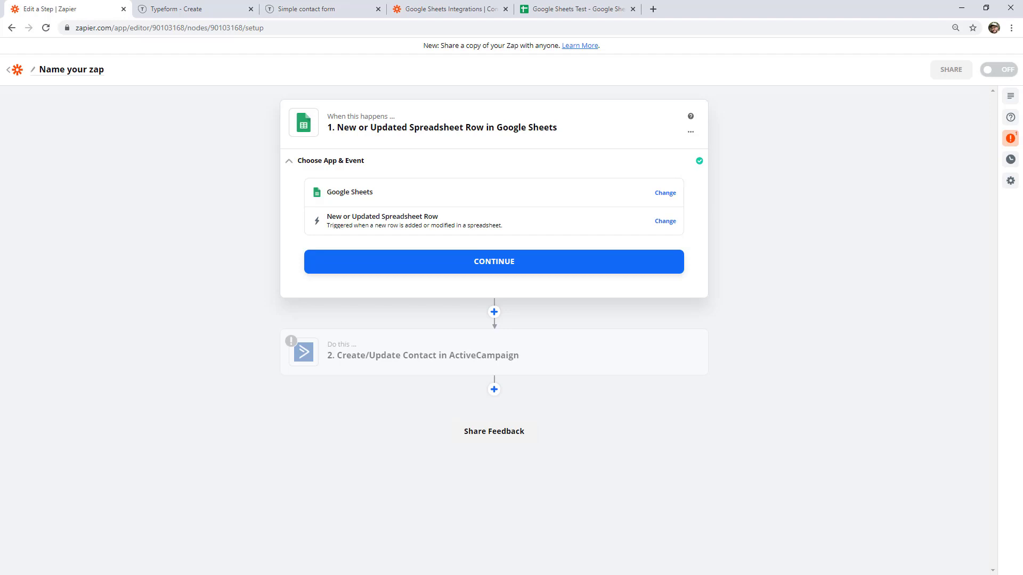
click(592, 263)
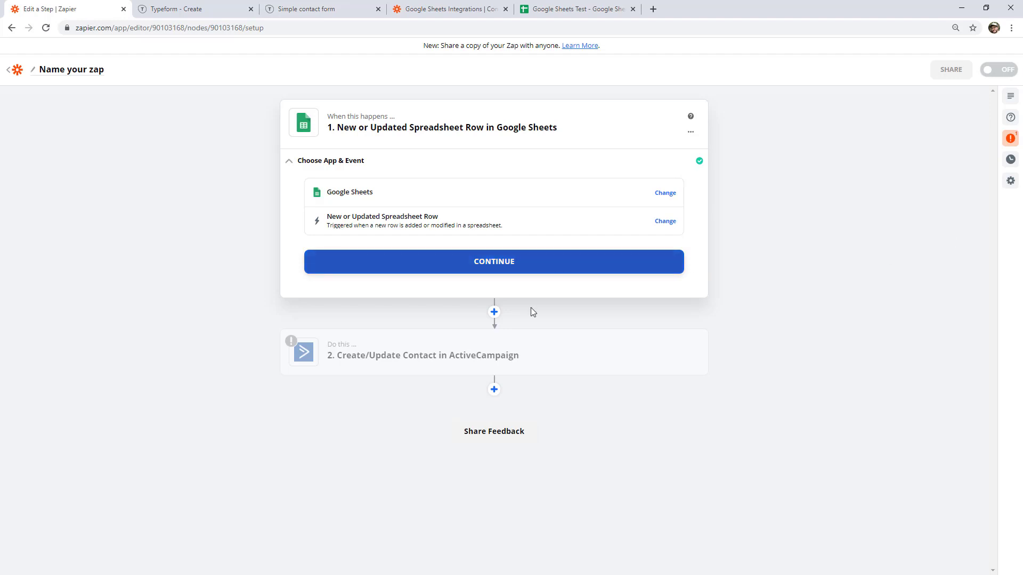
Review the Google Sheets Test data, including the 'Hi!' message in C3.
click(606, 11)
click(245, 216)
click(181, 151)
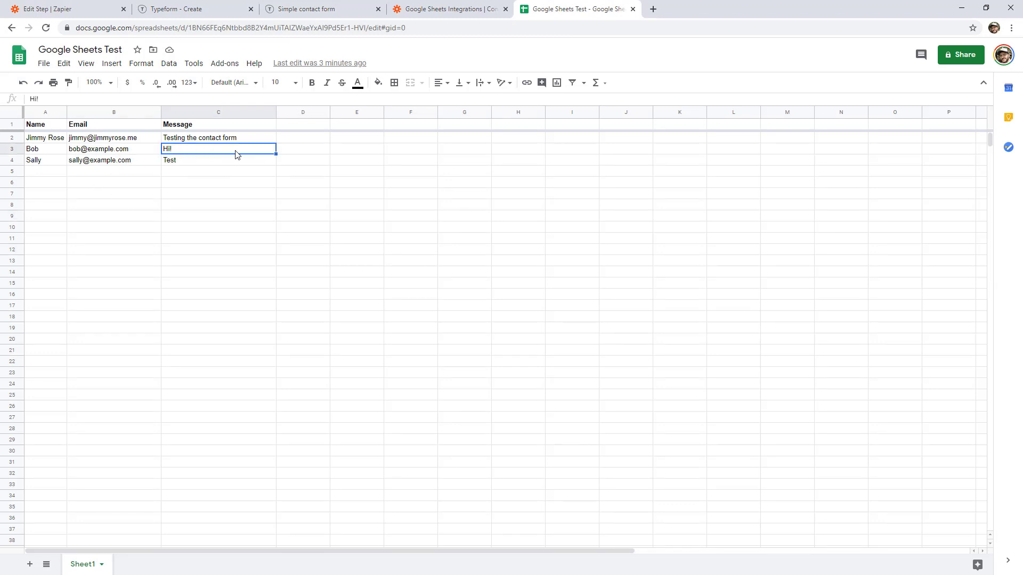
click(70, 9)
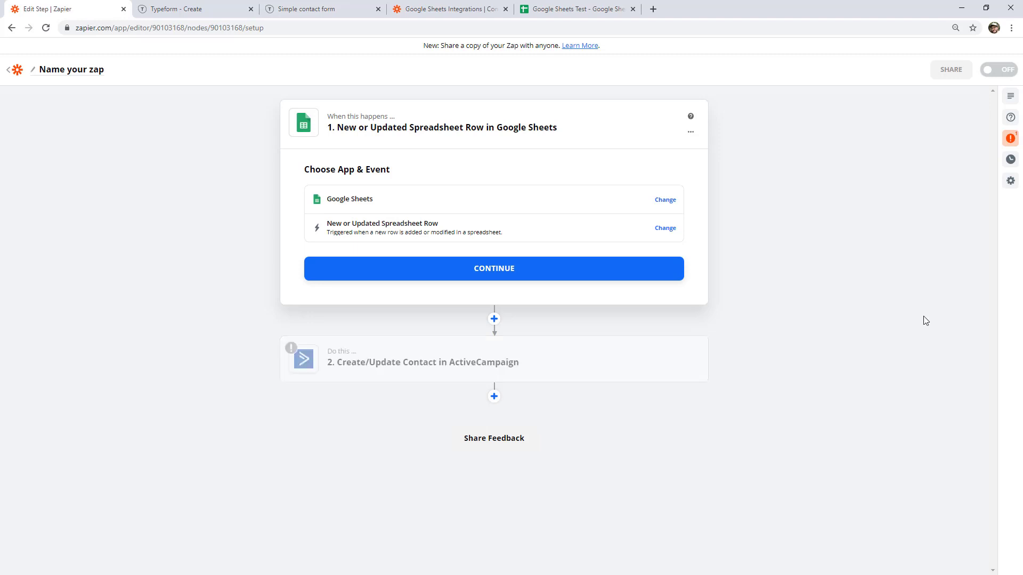
click(608, 17)
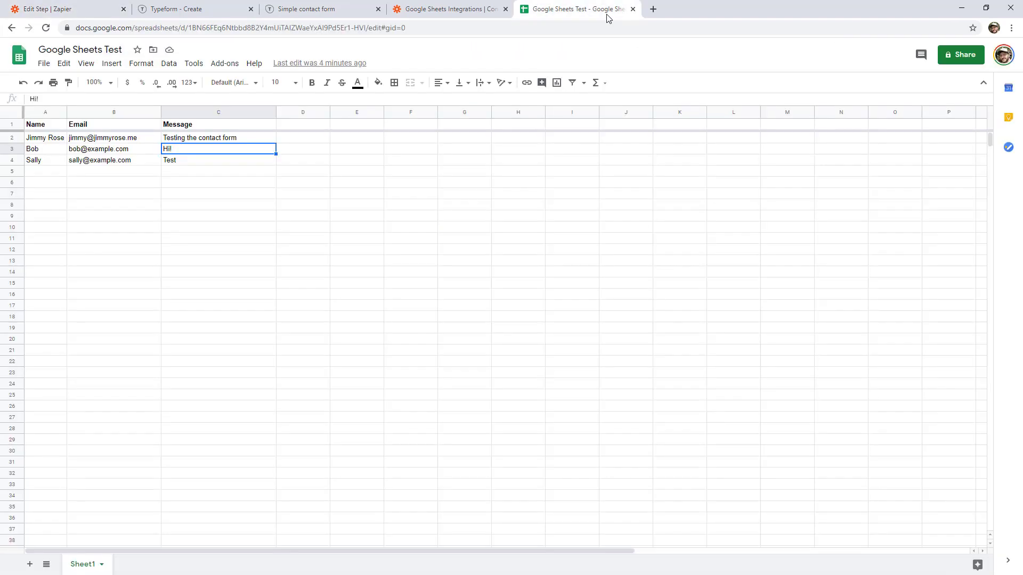
click(502, 252)
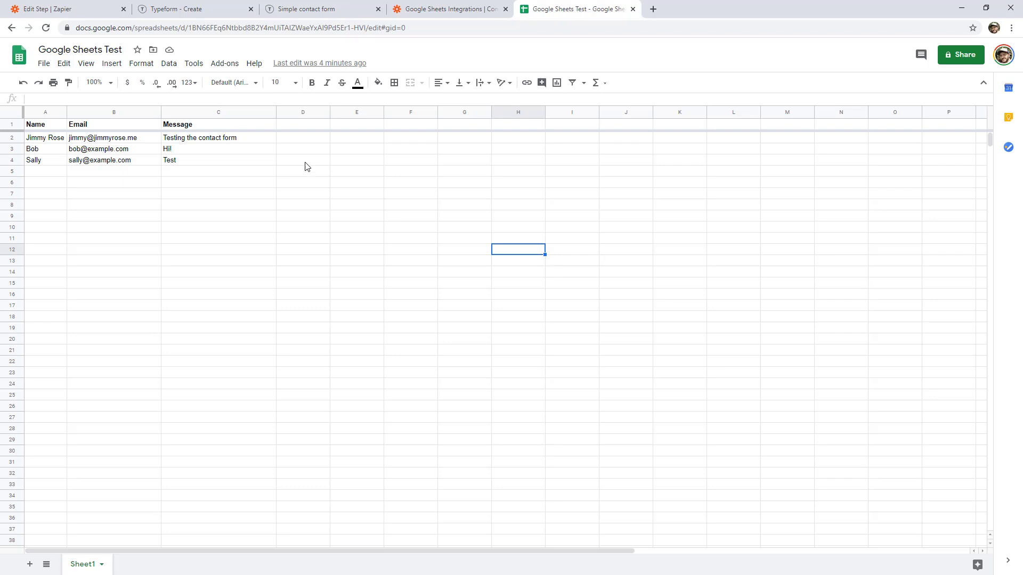
Add a bold 'Checked' header in cell D1.
click(311, 126)
text(Checked)
key(Return)
click(312, 123)
key(ctrl+b)
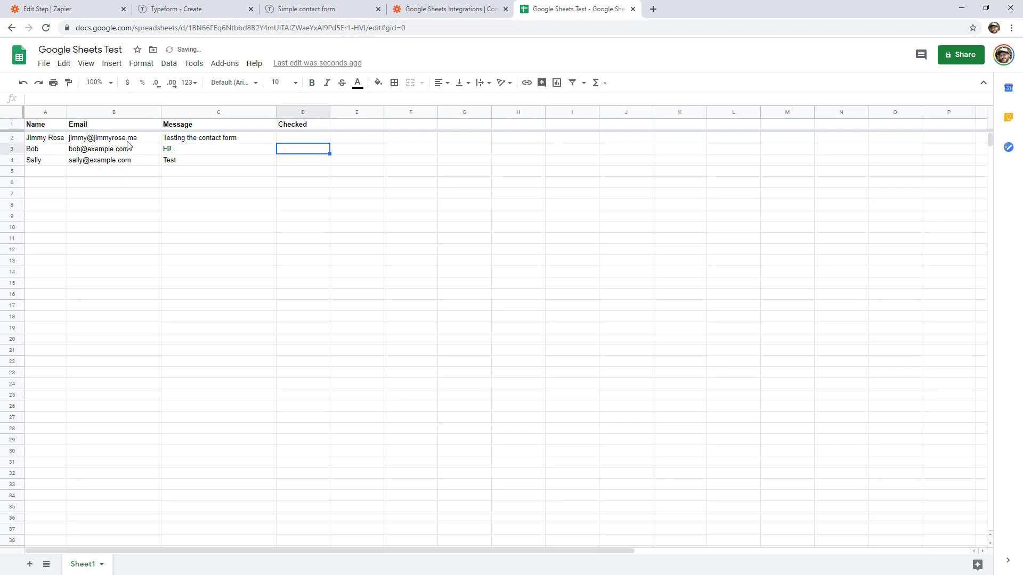
Enter Y in D3 under Checked for row 3 and return to Zapier.
drag(57, 138, 58, 185)
click(218, 227)
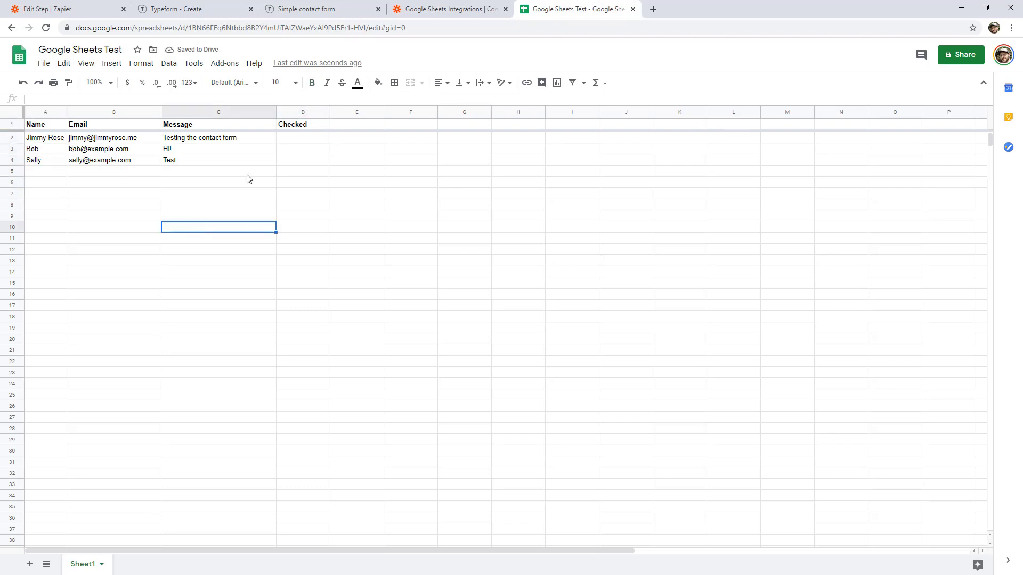
click(287, 150)
text(Y)
key(Return)
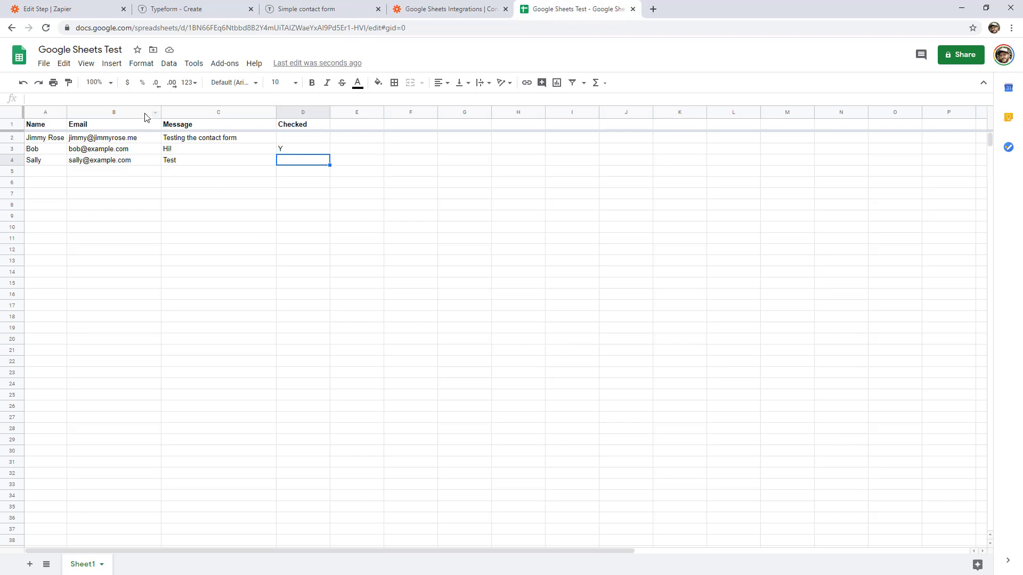
click(90, 16)
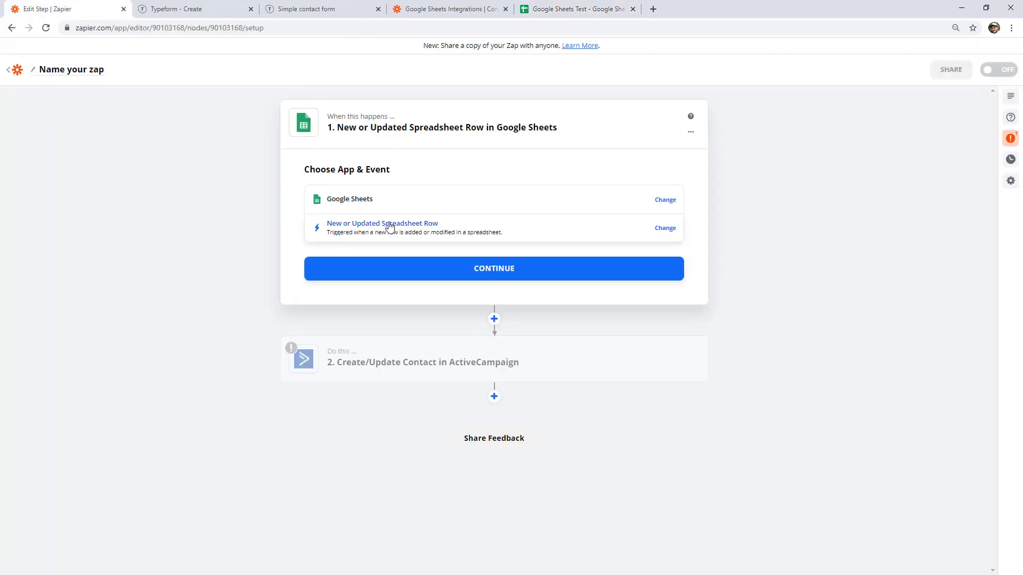
Confirm the Google Sheets account and choose Google Sheets Test, Sheet1 for the trigger.
click(509, 269)
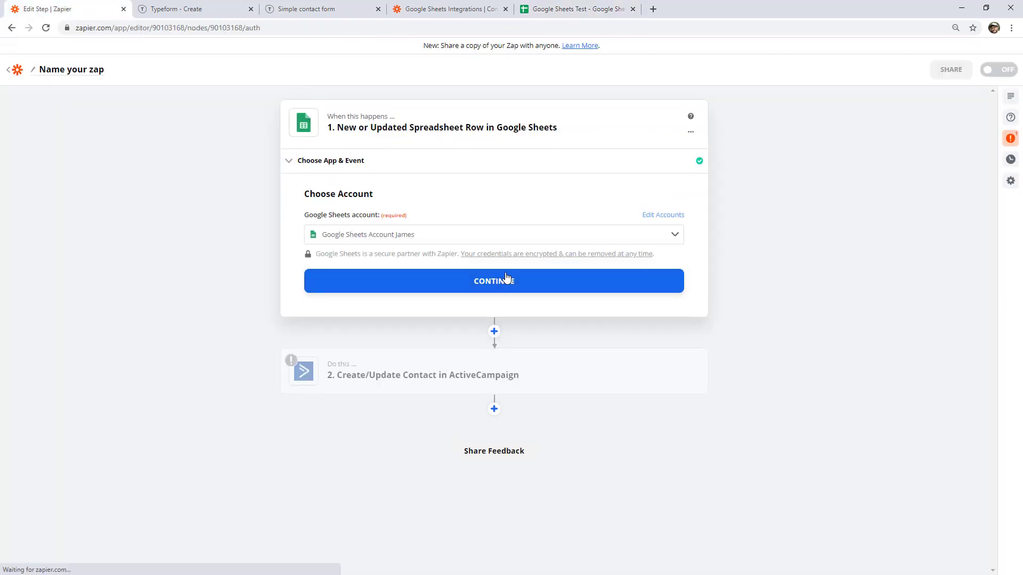
click(469, 287)
click(422, 301)
click(368, 384)
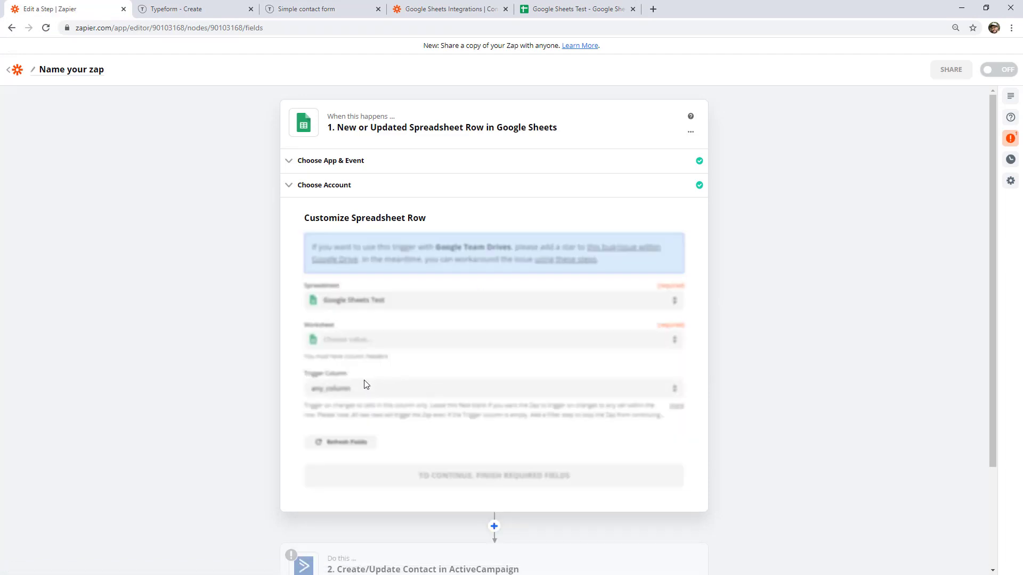
click(379, 341)
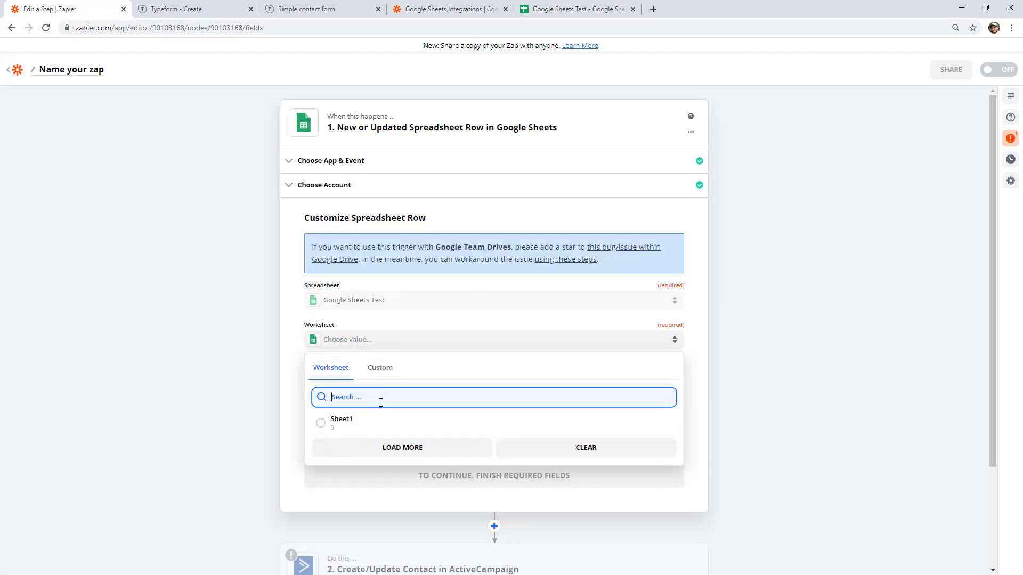
click(379, 420)
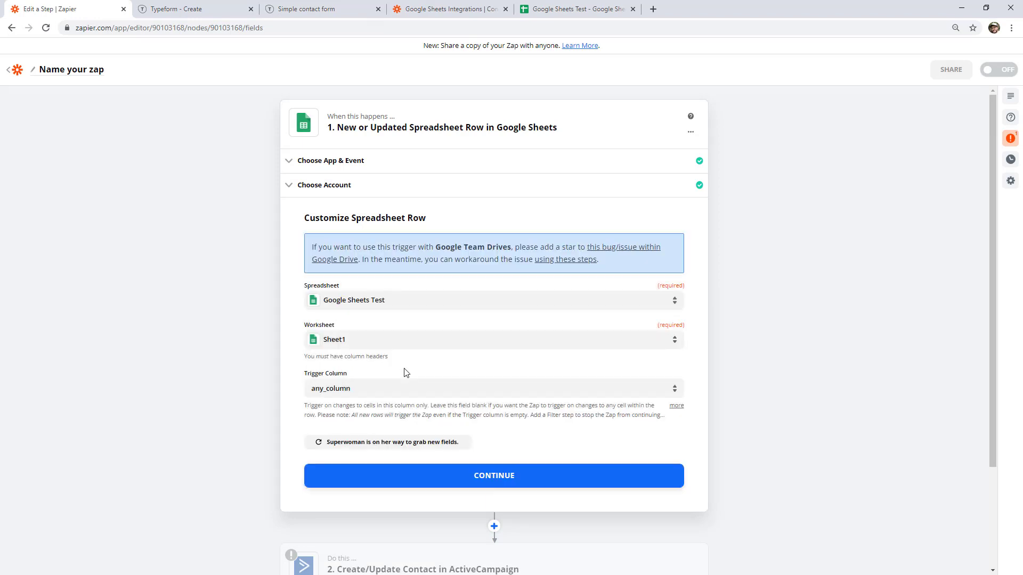
click(473, 475)
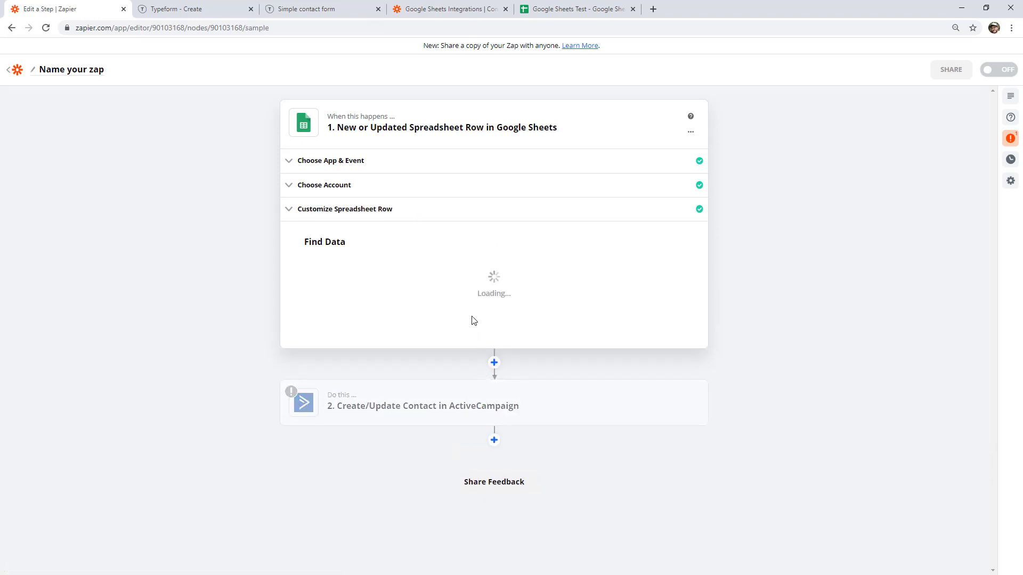
Test the trigger and use Spreadsheet Row B, the row 3 entry with Y, as sample.
click(493, 401)
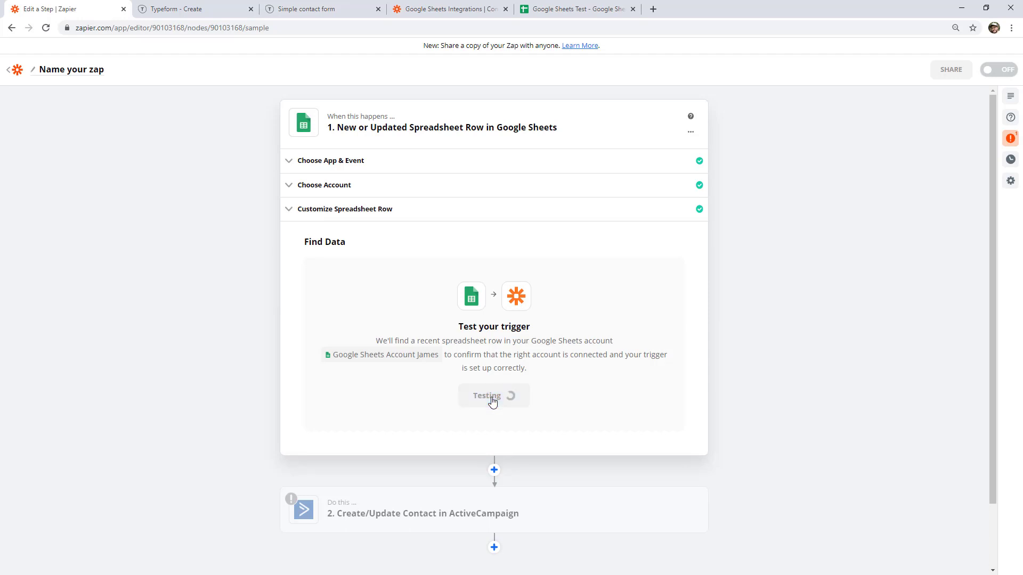
click(569, 314)
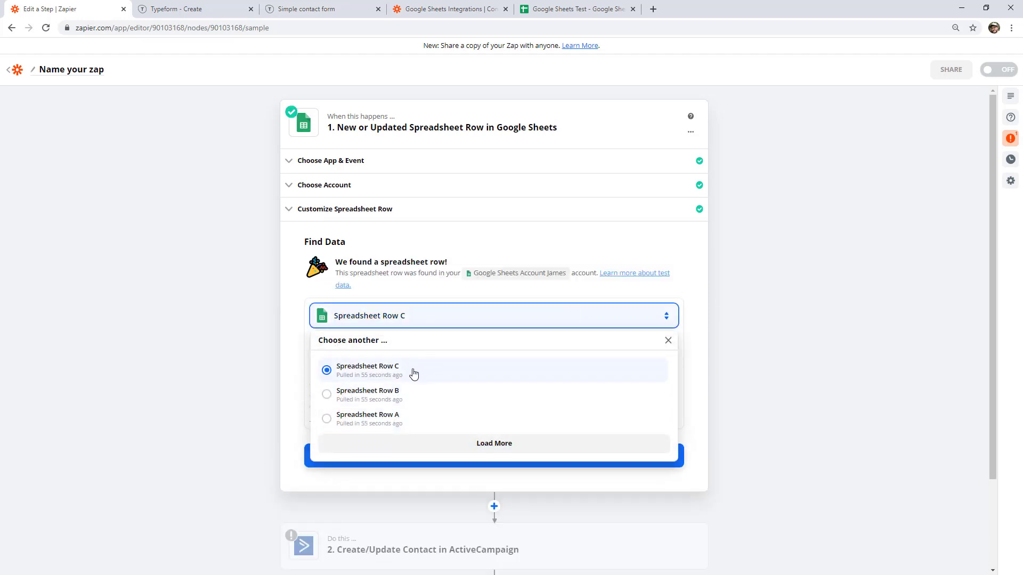
click(395, 371)
double_click(342, 385)
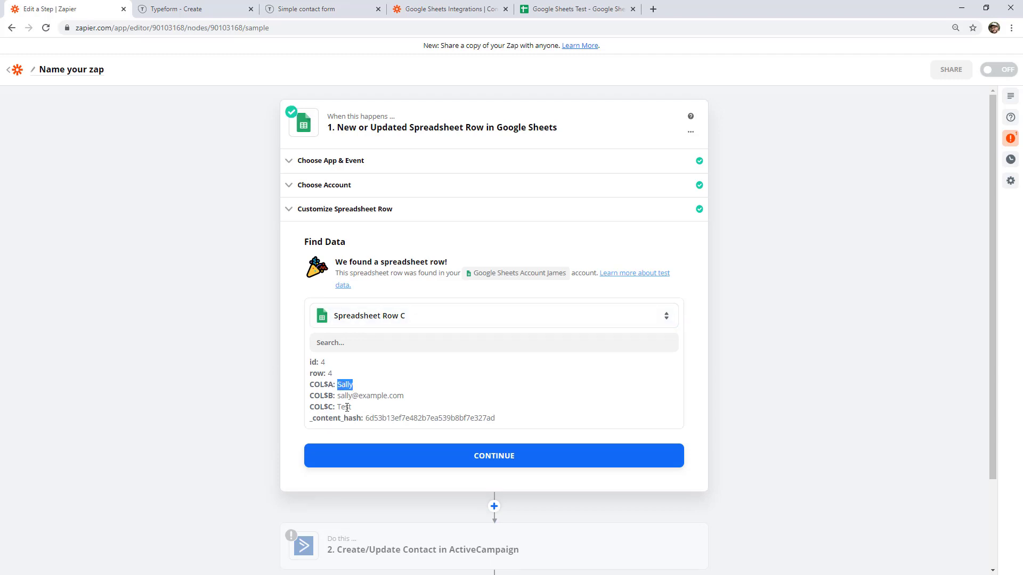
click(565, 9)
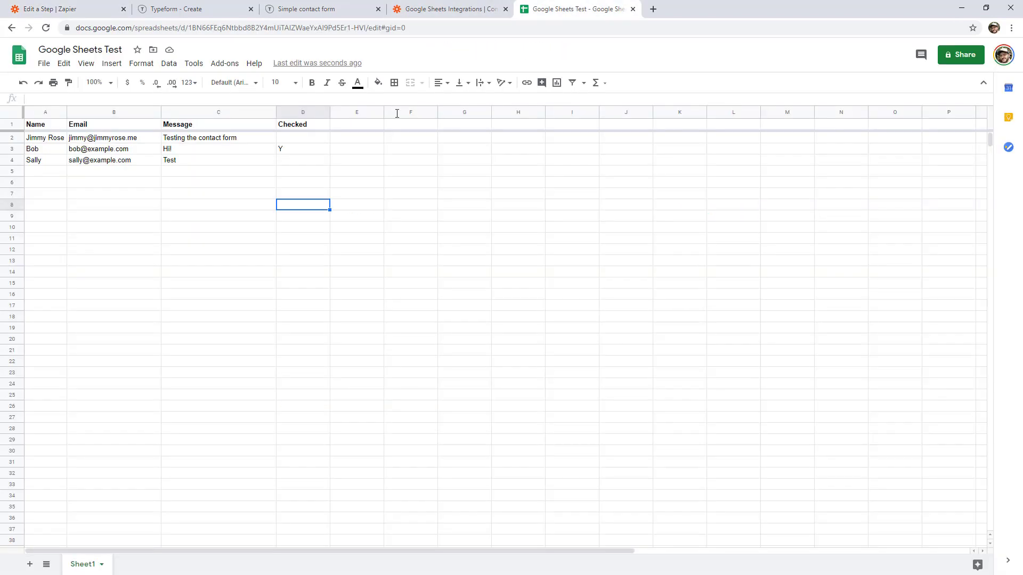
click(49, 152)
drag(266, 151, 286, 153)
click(102, 8)
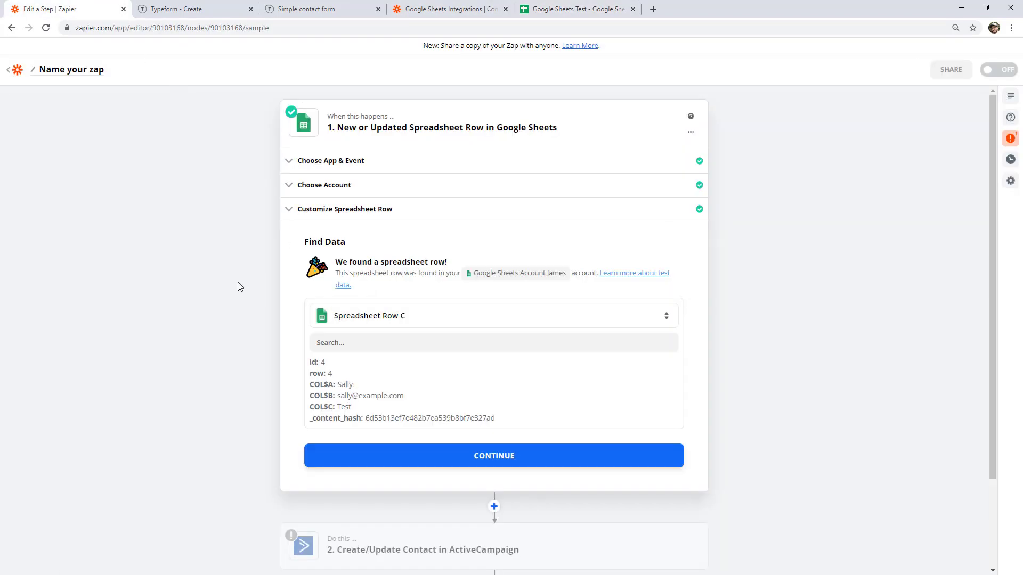
click(437, 320)
click(396, 408)
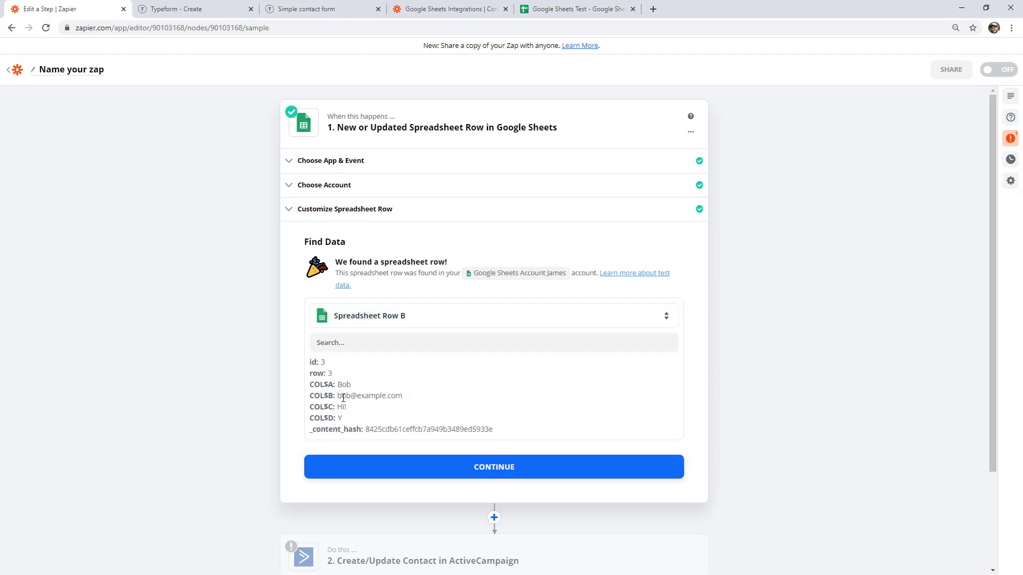
click(443, 469)
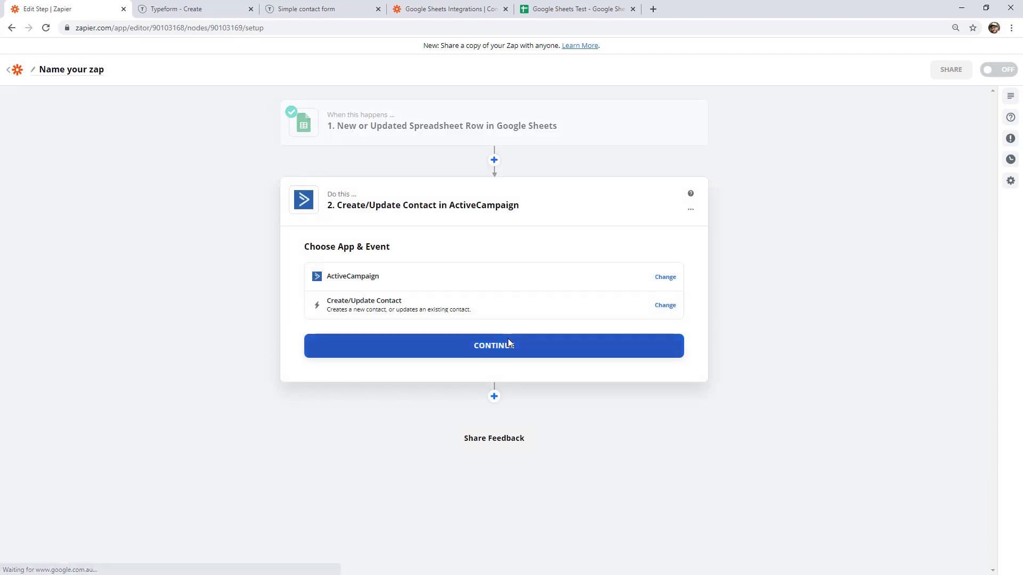
Add a Filter by Zapier step after the trigger, filtering on the Checked field.
click(494, 161)
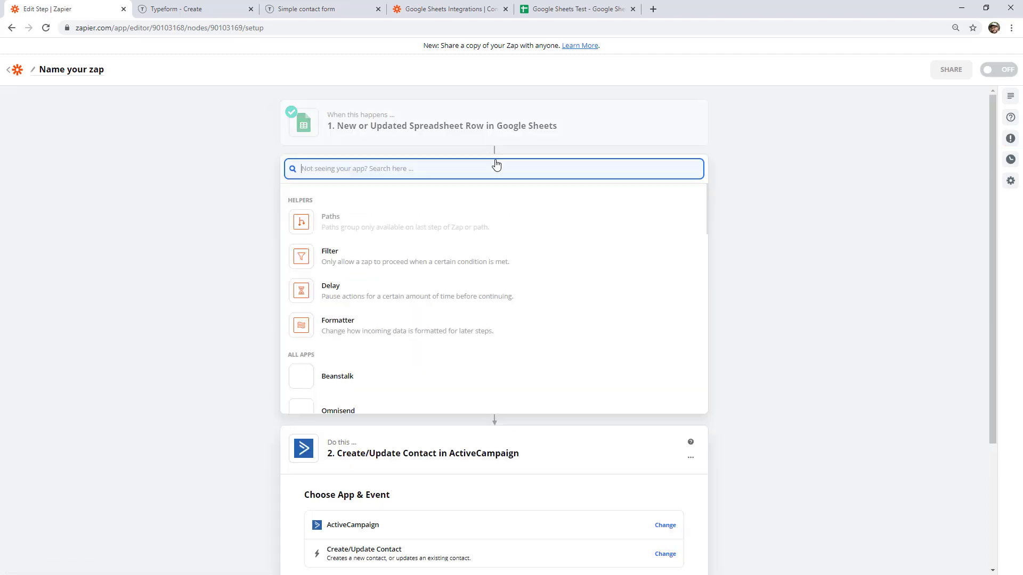
text(filter)
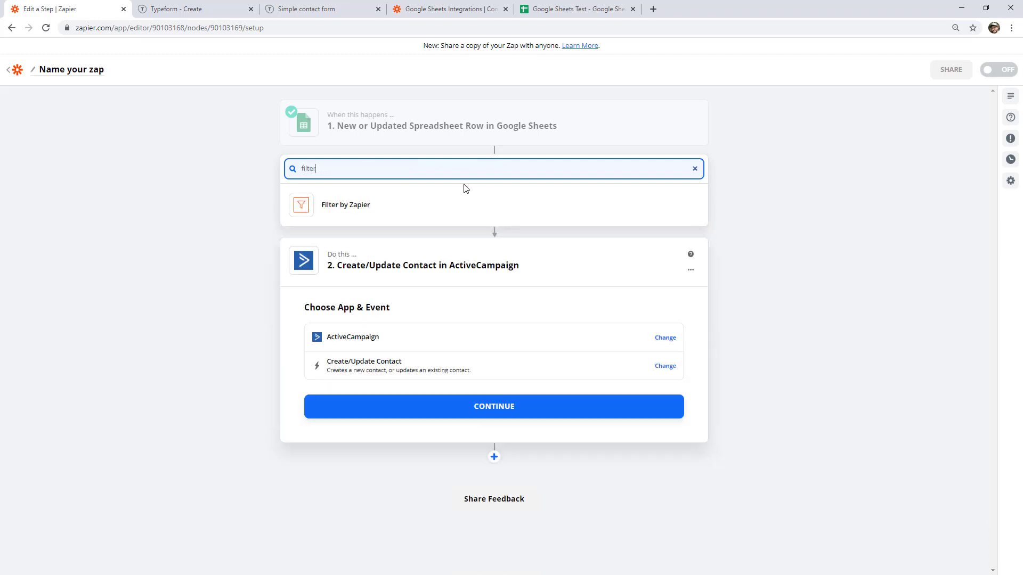
click(432, 212)
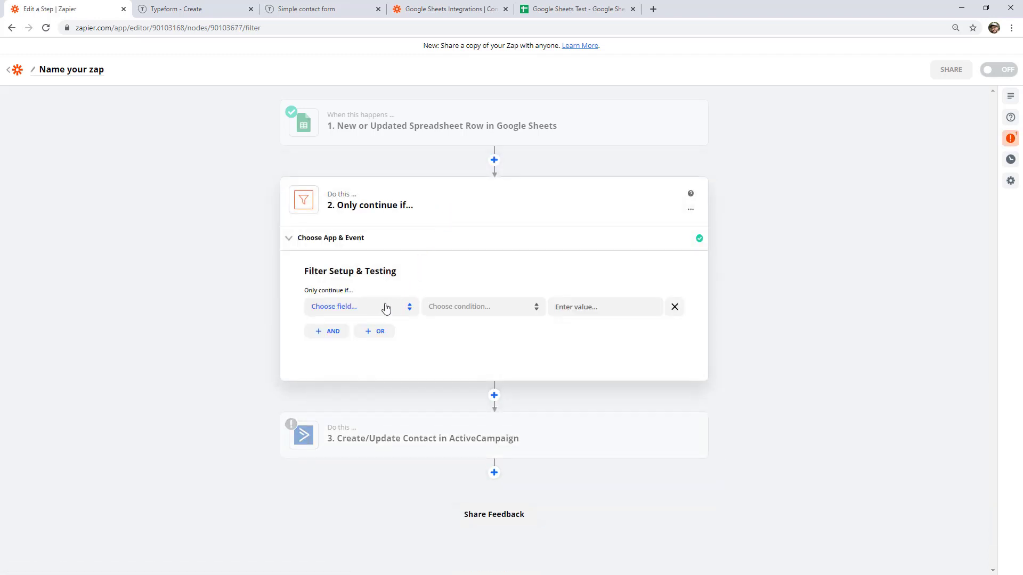
click(386, 308)
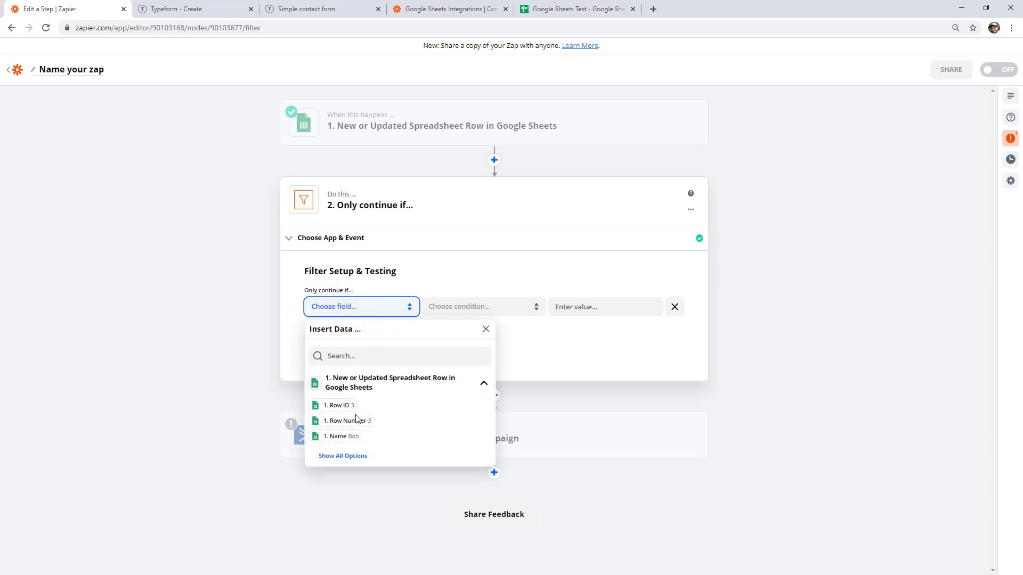
click(344, 455)
click(343, 478)
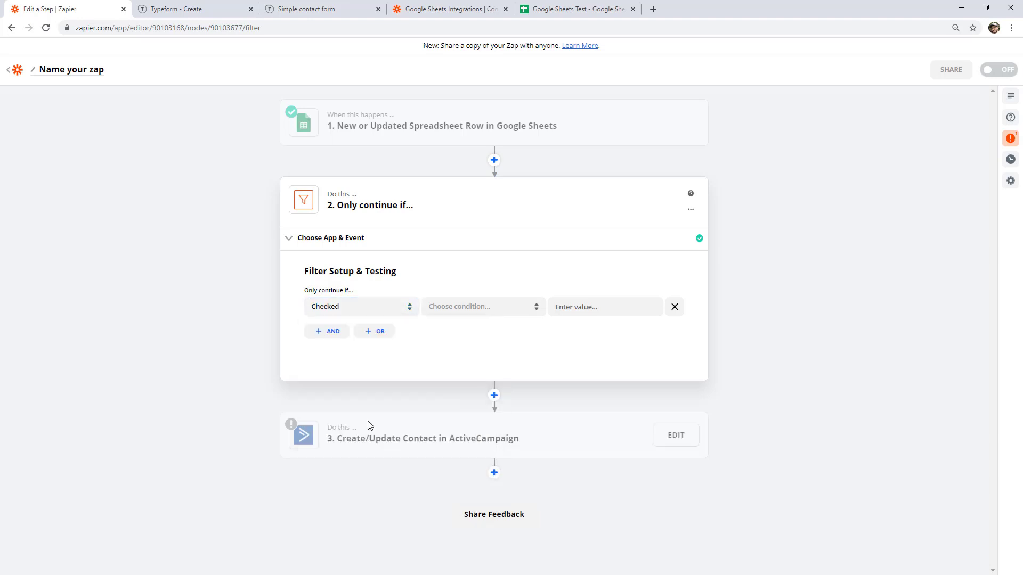
Set the condition to (Text) Exactly matches Y, test it, and finish editing.
click(471, 314)
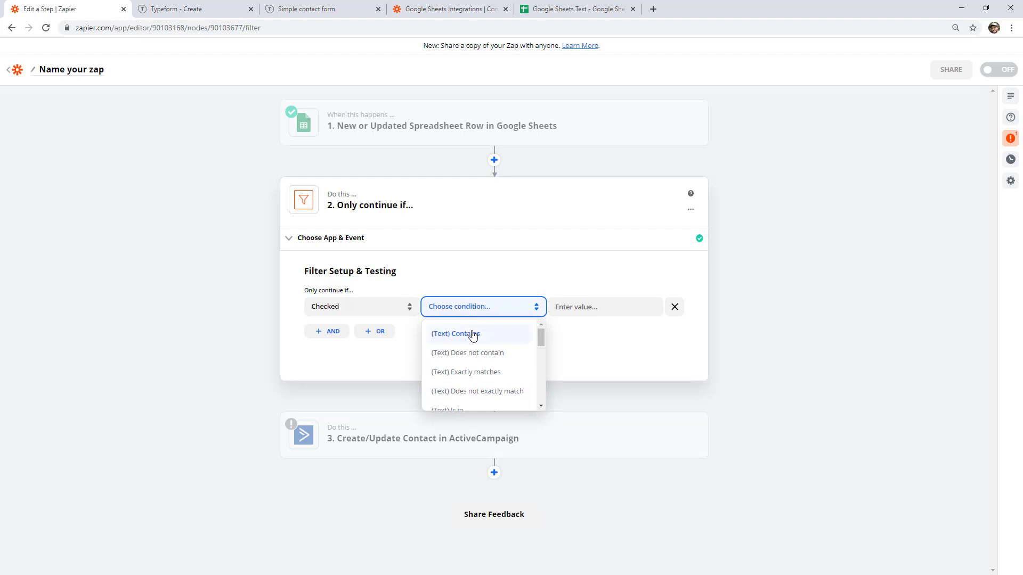
click(490, 383)
click(564, 307)
text(Y)
click(703, 337)
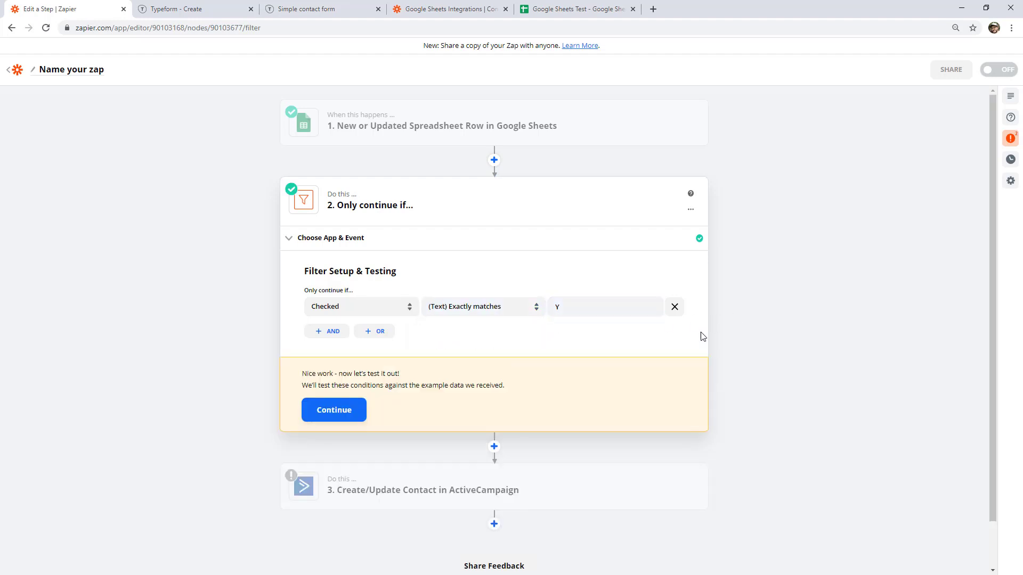
click(327, 412)
click(493, 477)
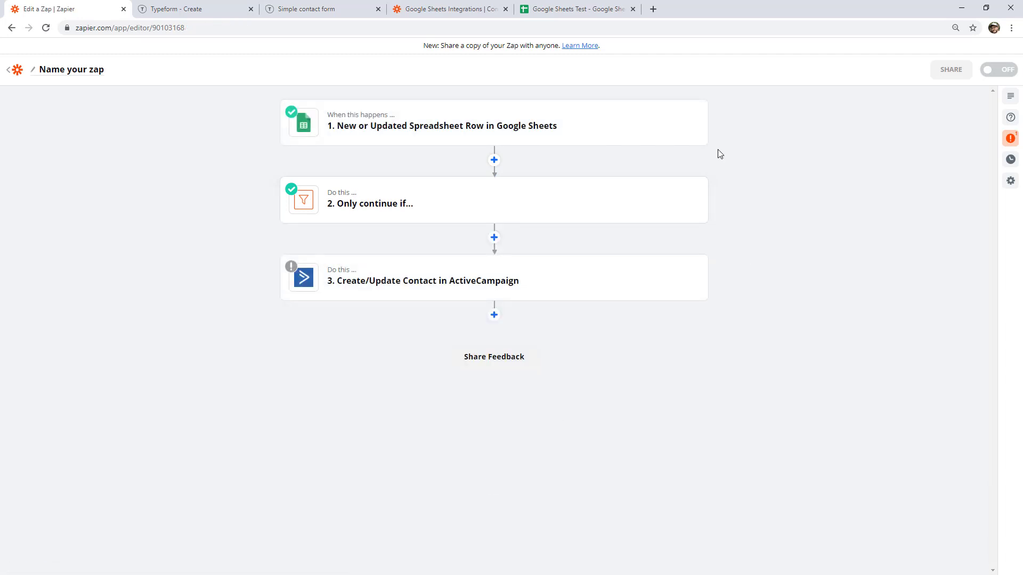
Review the filter's Checked (Text) Exactly matches Y condition, then show the Google Sheets integrations page.
mouse_move(516, 124)
click(606, 13)
click(184, 160)
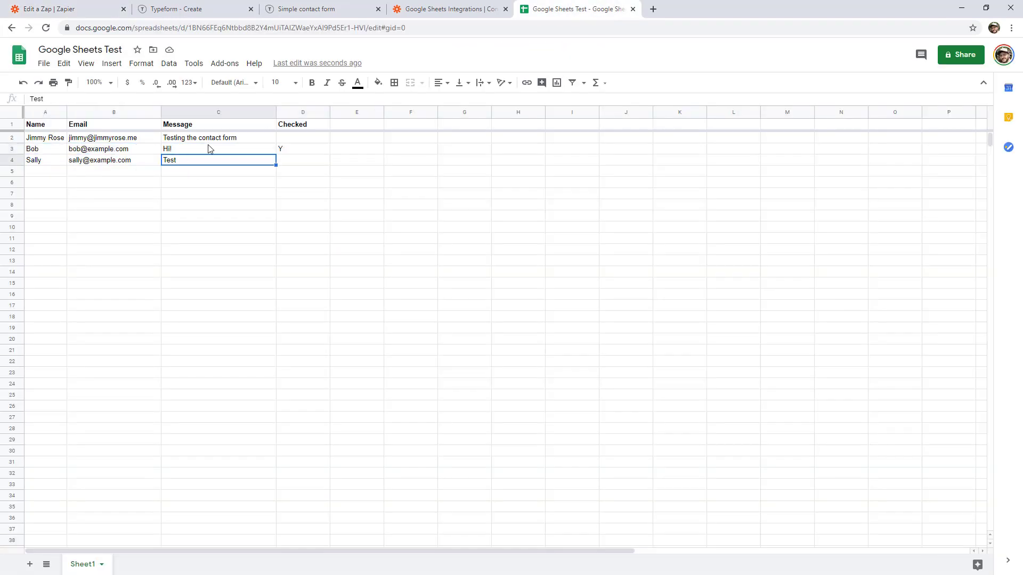
click(112, 9)
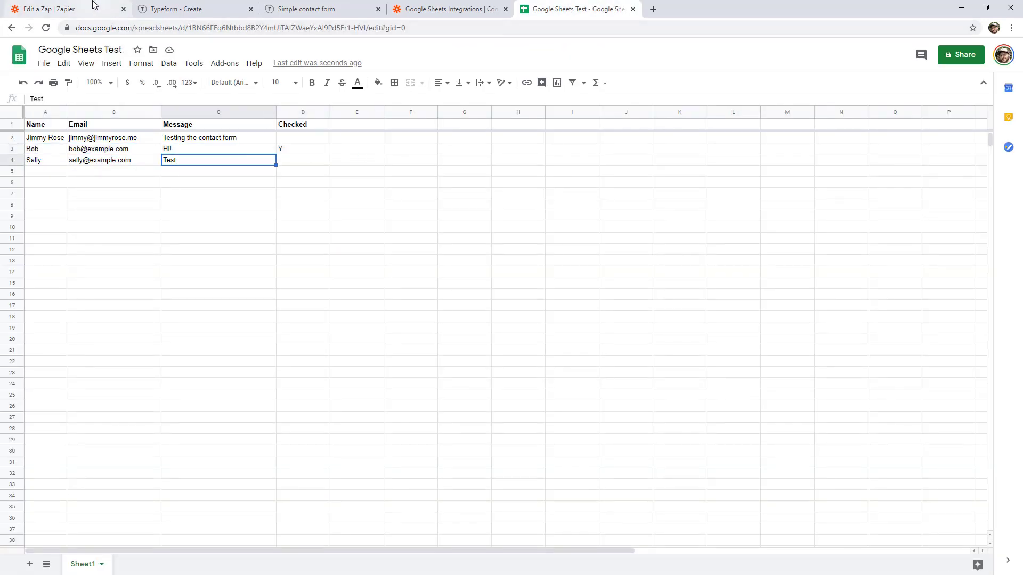
click(389, 210)
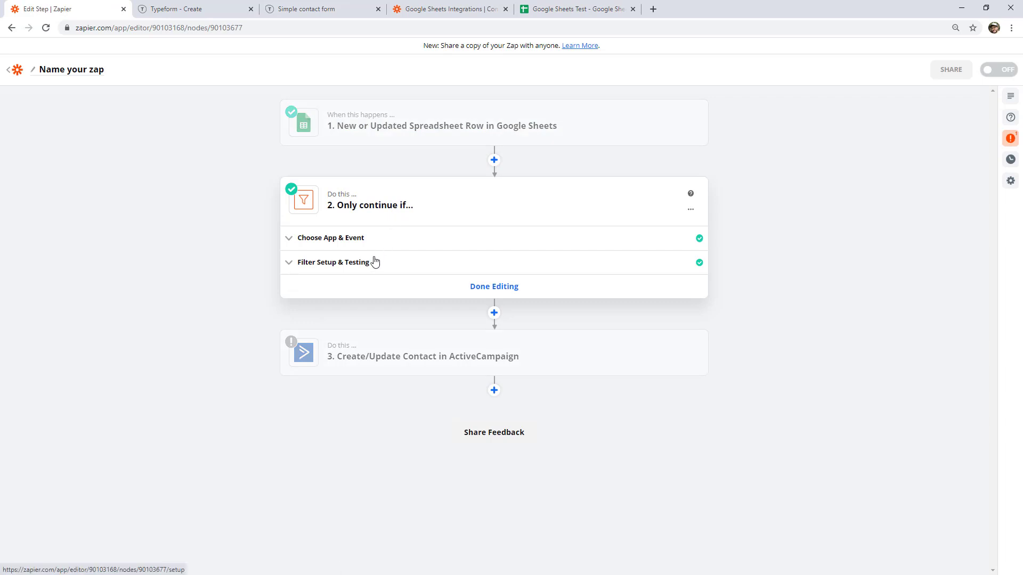
click(373, 262)
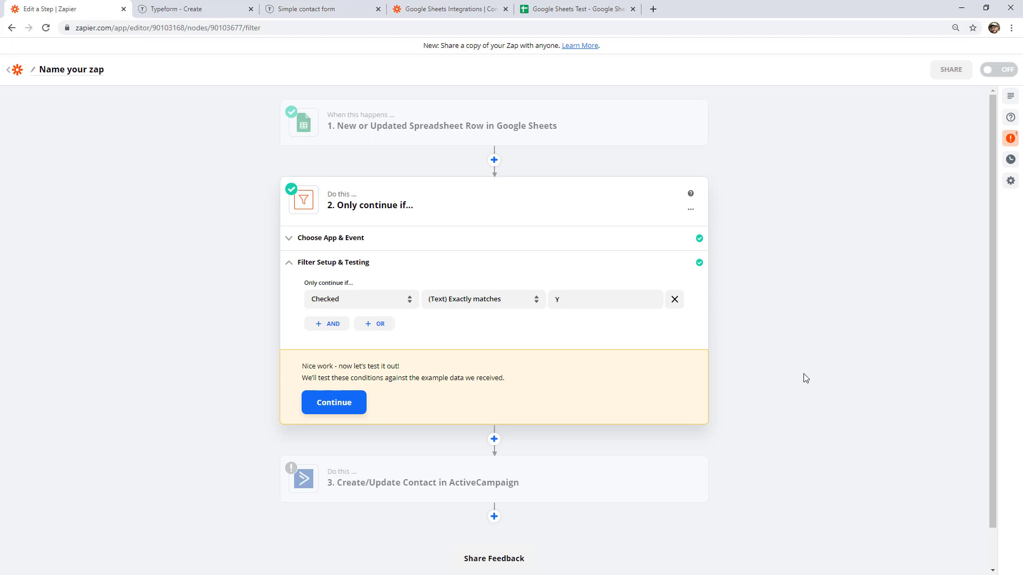
click(589, 203)
click(450, 9)
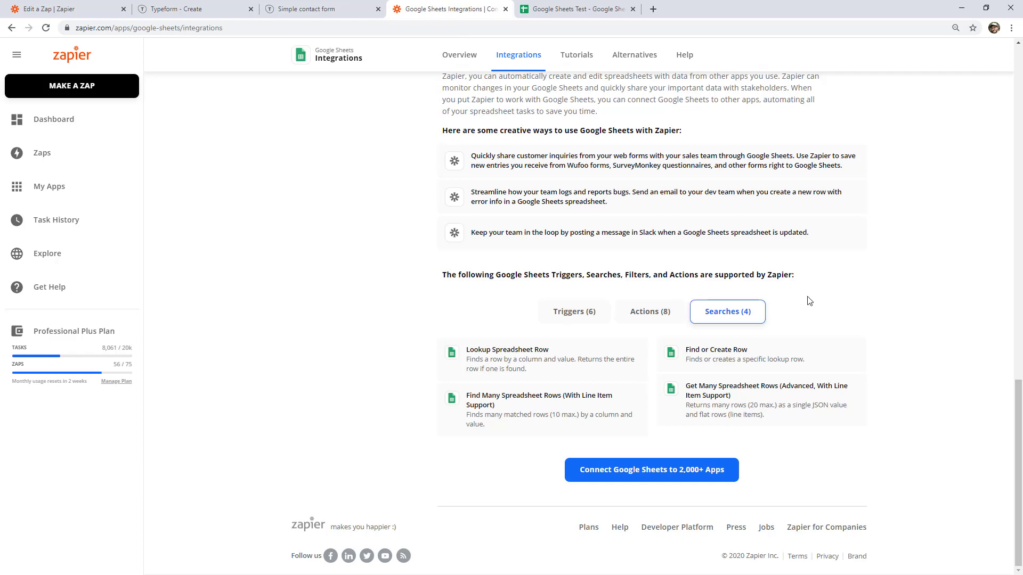
Browse the Google Sheets actions, including Update Spreadsheet Row, then the Google Sheets searches.
click(682, 312)
scroll(682, 312, down, 1)
drag(549, 350, 467, 352)
click(488, 353)
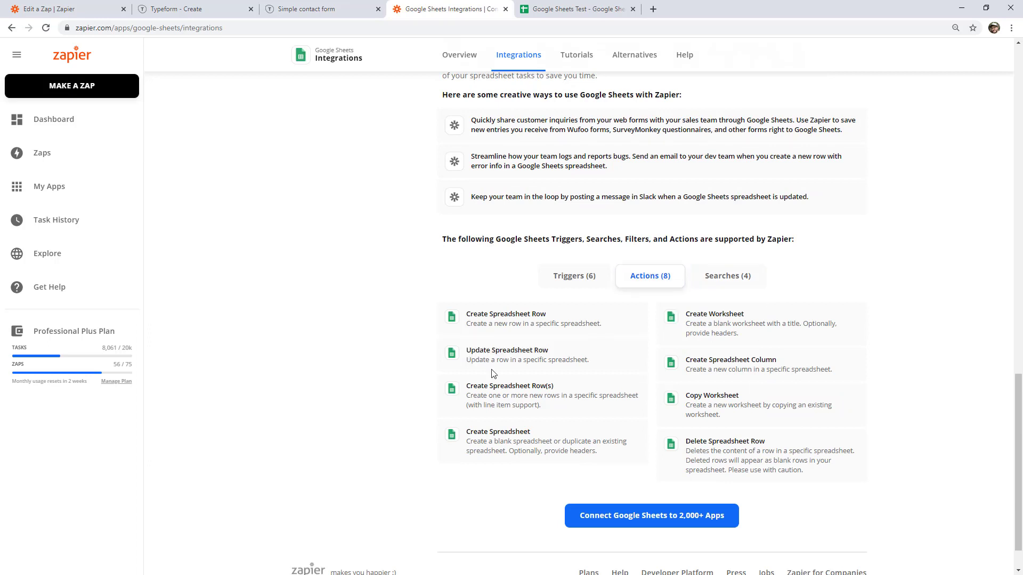
click(726, 291)
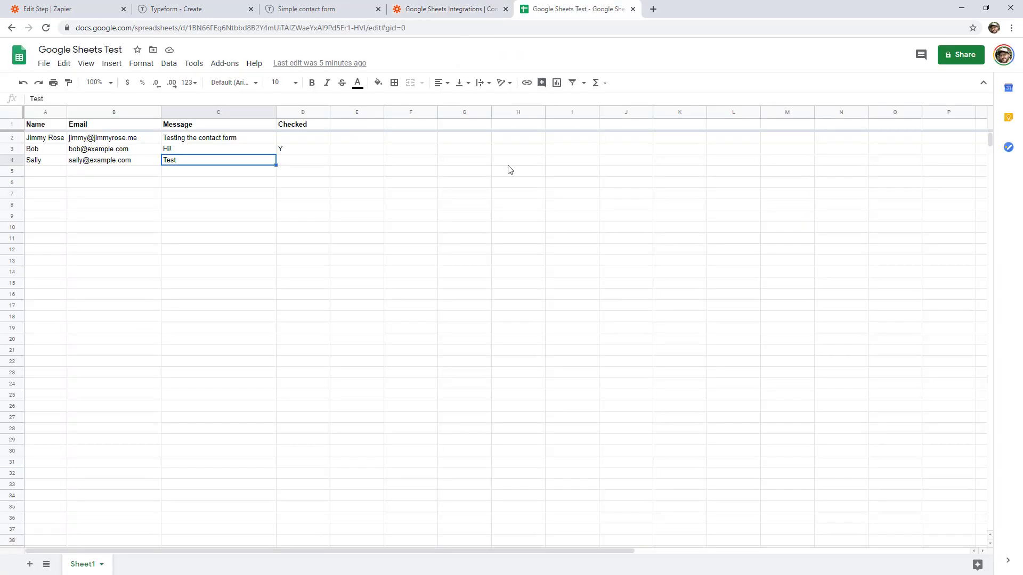
Make the new step a Google Sheets Lookup Spreadsheet Row action.
click(87, 12)
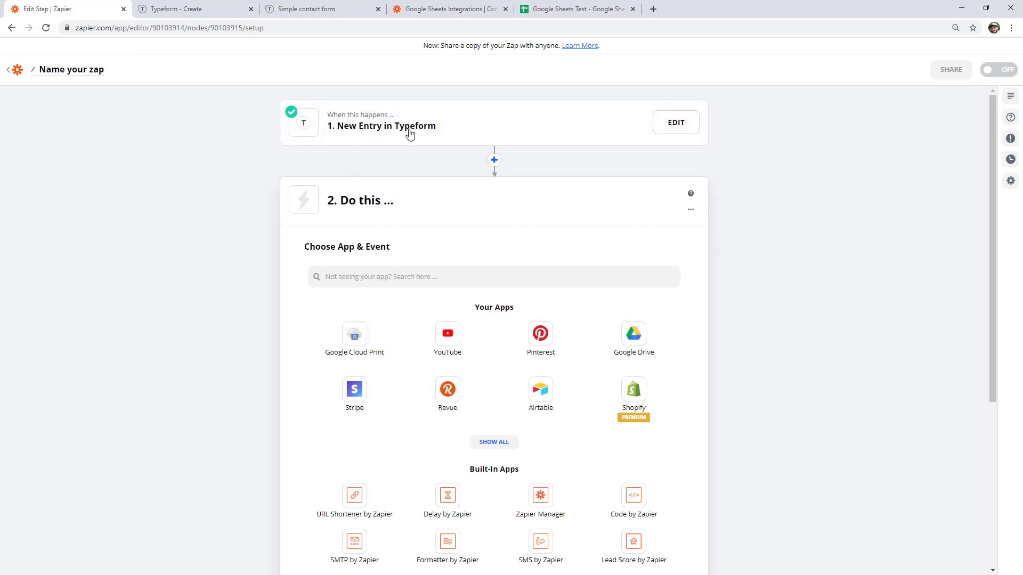
click(408, 284)
text(google)
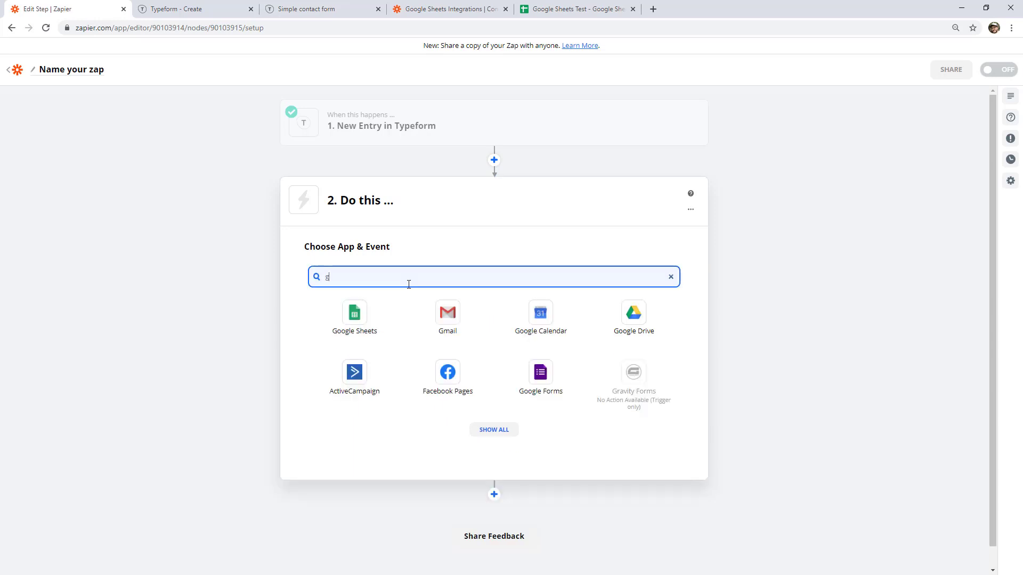
click(386, 307)
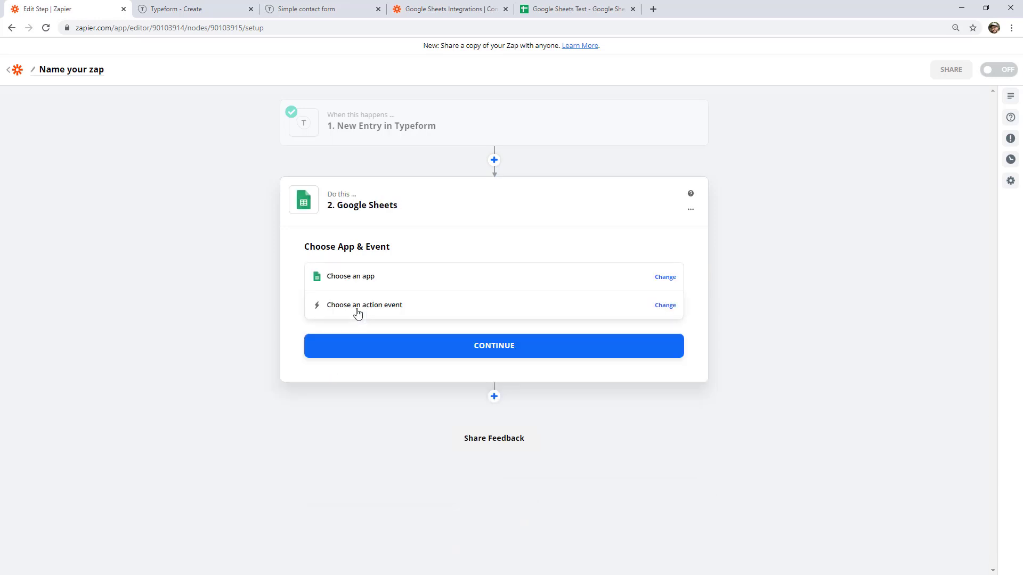
click(354, 313)
click(494, 440)
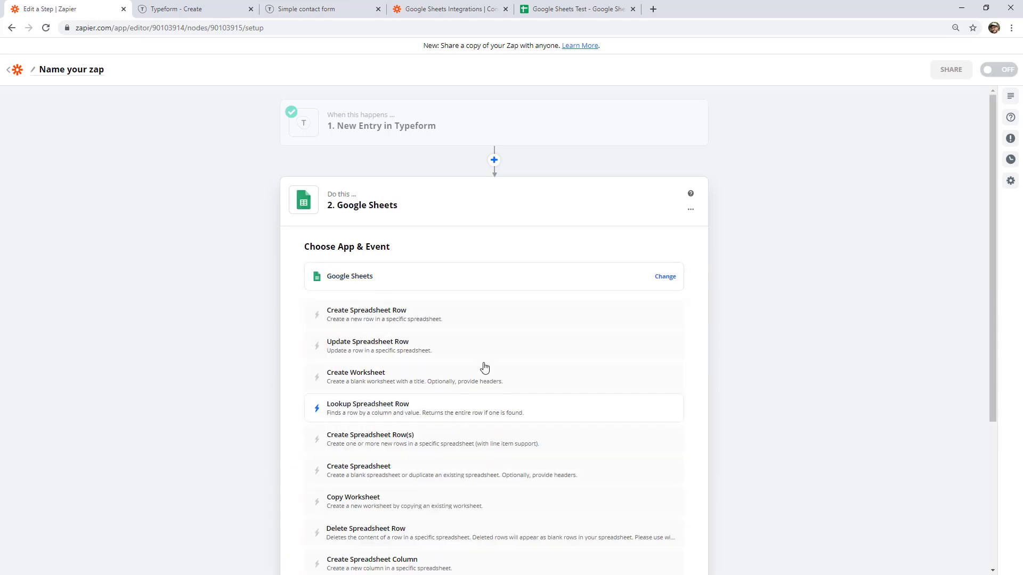
scroll(754, 274, down, 2)
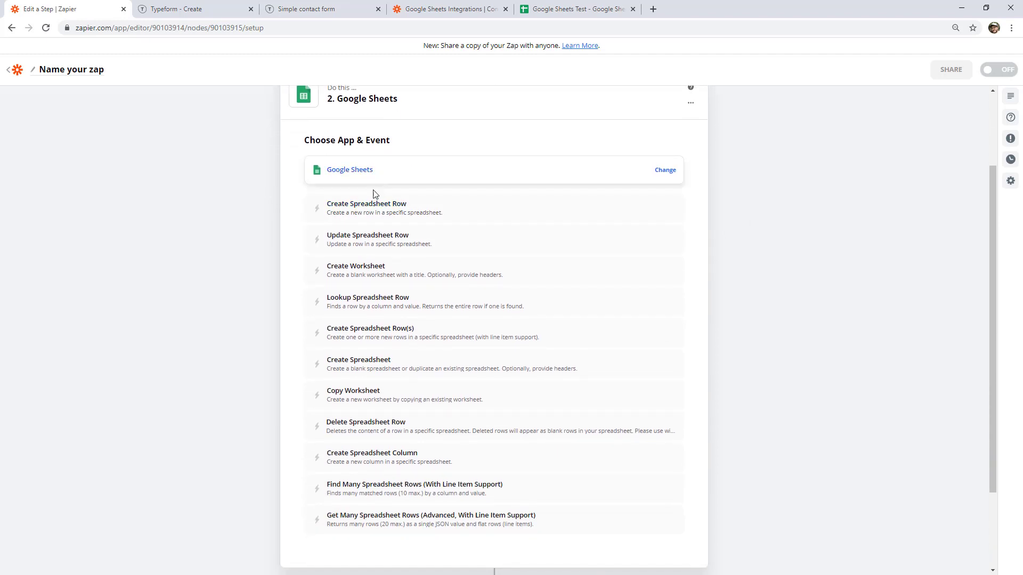
click(347, 300)
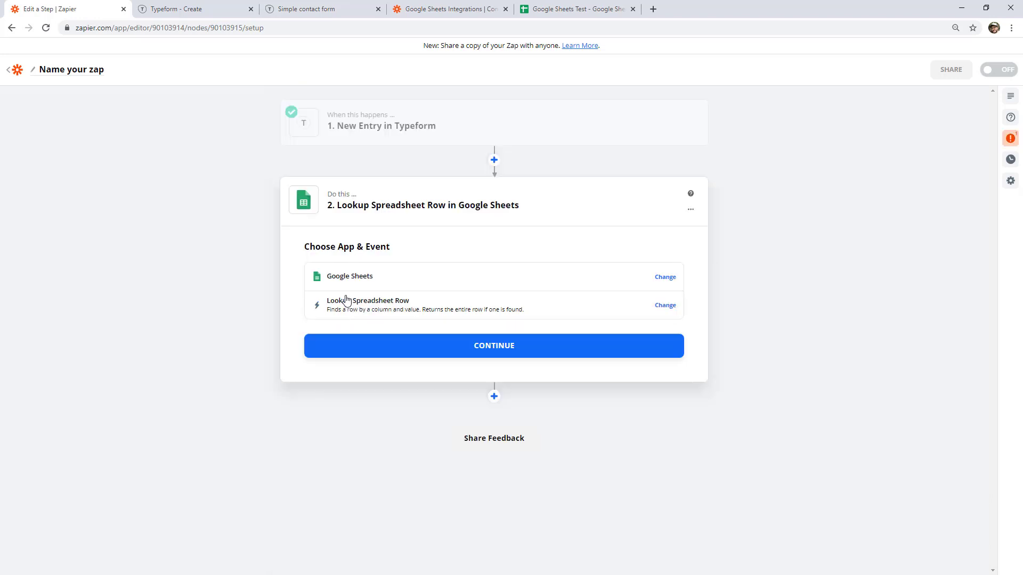
click(470, 341)
Connect the first Google Sheets account and choose the Google Sheets Test spreadsheet, worksheet Sheet1.
click(458, 312)
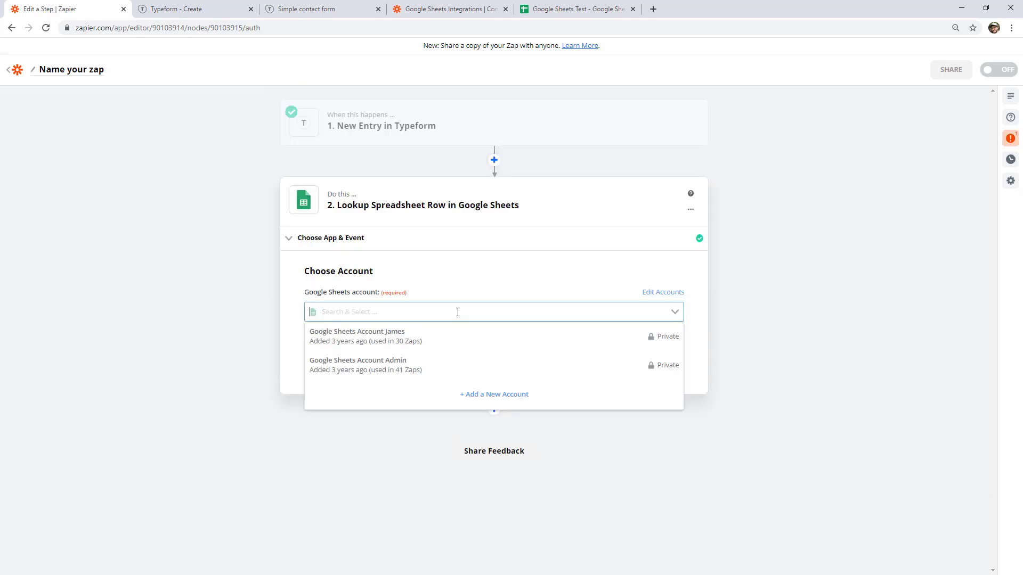
click(450, 342)
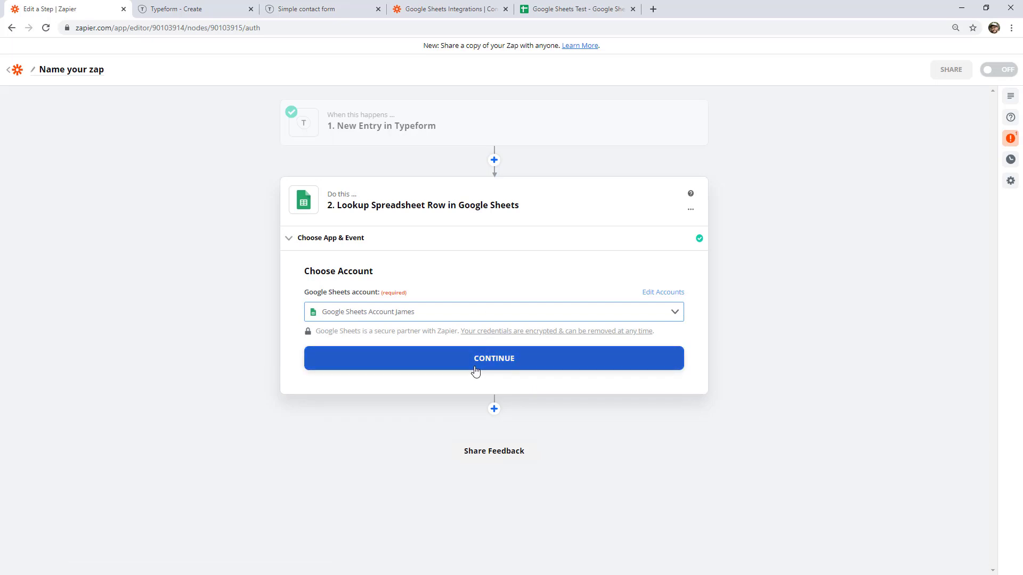
click(476, 371)
click(497, 284)
click(397, 367)
click(390, 319)
click(390, 406)
Set Lookup Column to Email and Lookup Value to the form's '1. Your email' answer.
scroll(719, 285, down, 1)
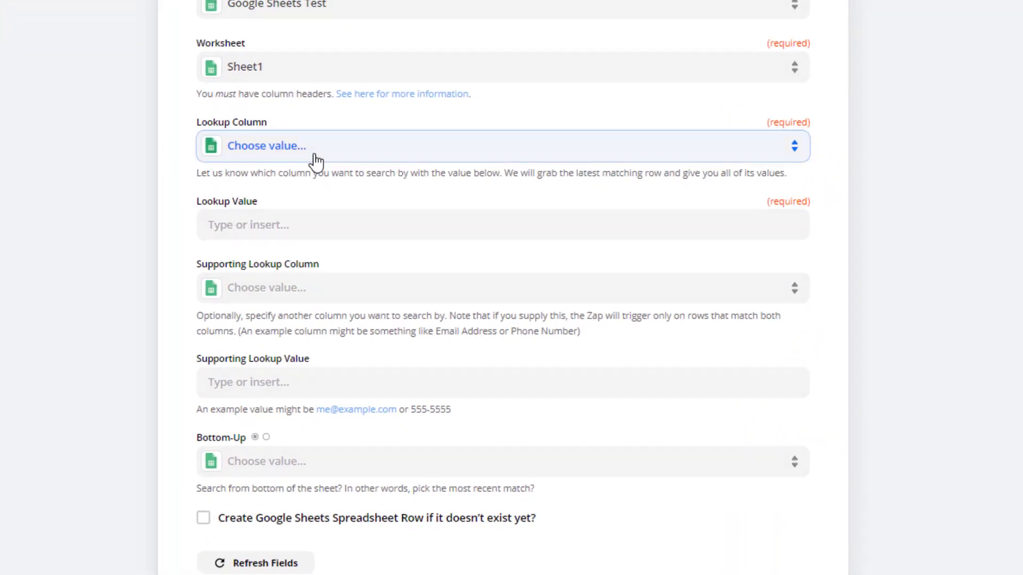
click(315, 160)
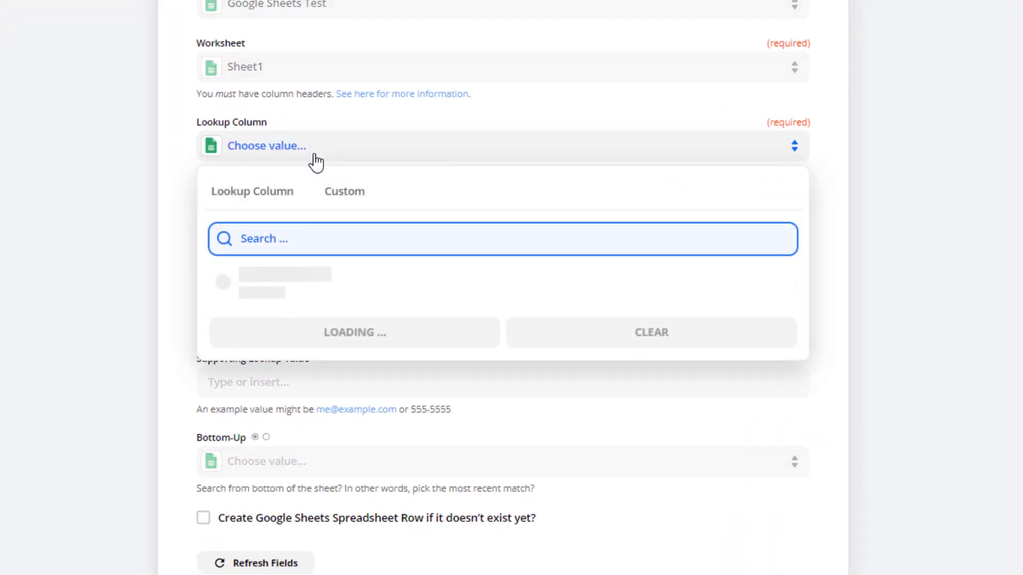
click(246, 326)
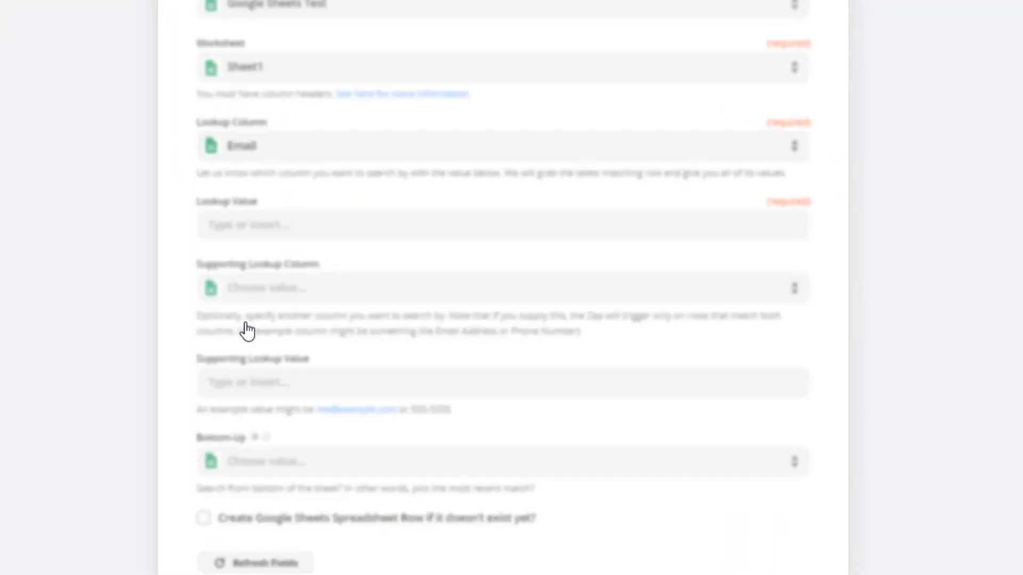
click(268, 225)
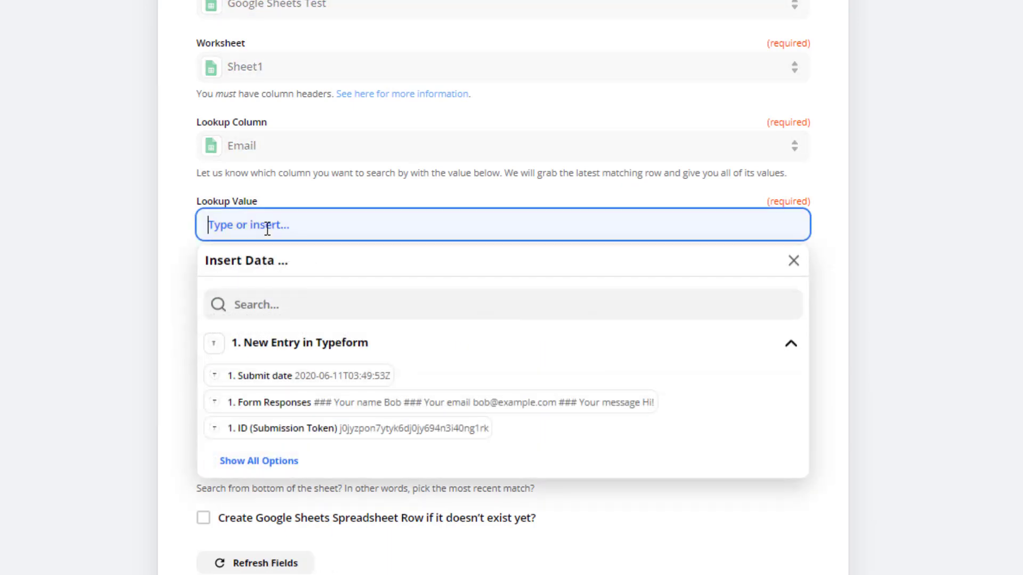
click(274, 462)
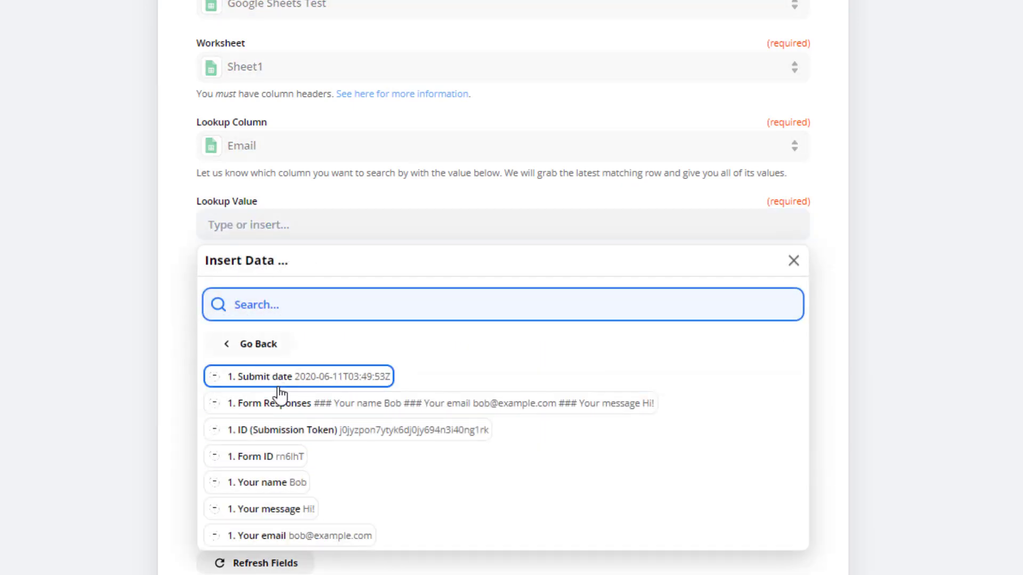
click(278, 537)
click(117, 248)
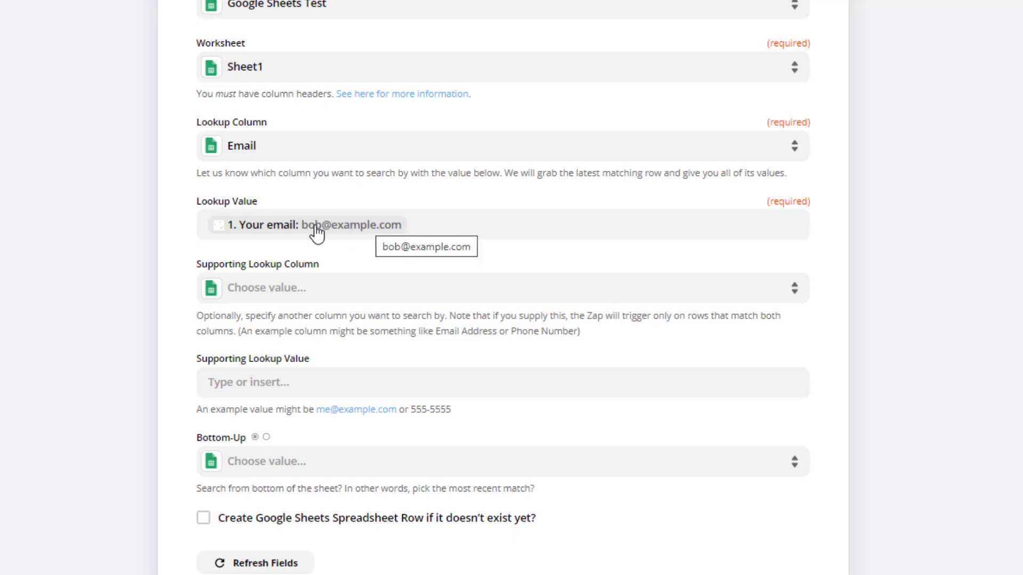
scroll(400, 233, down, 2)
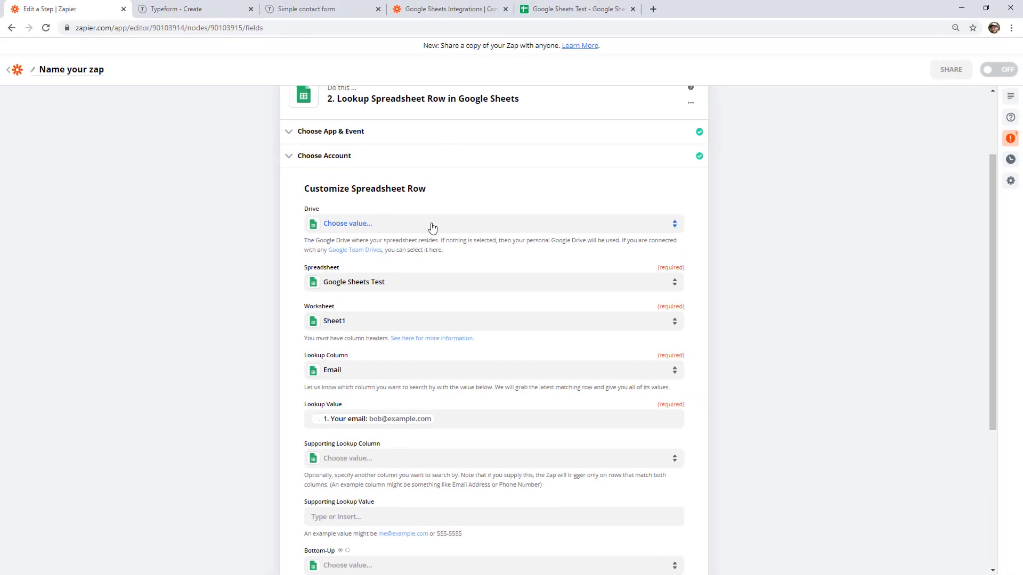
scroll(431, 229, down, 5)
Enable creating a missing row, map Name, Email and Message to the form answers, and continue.
click(308, 380)
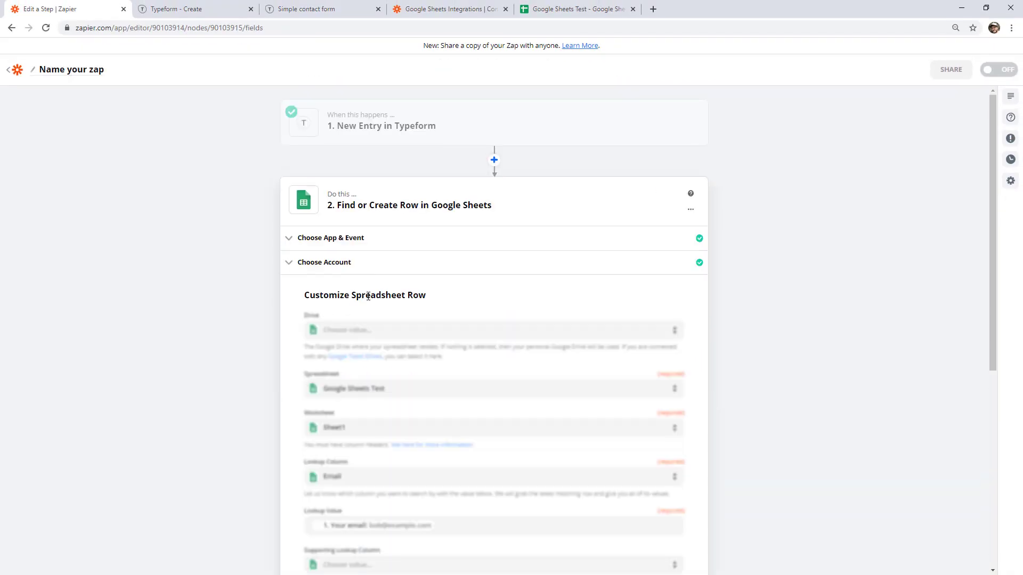
scroll(421, 305, down, 10)
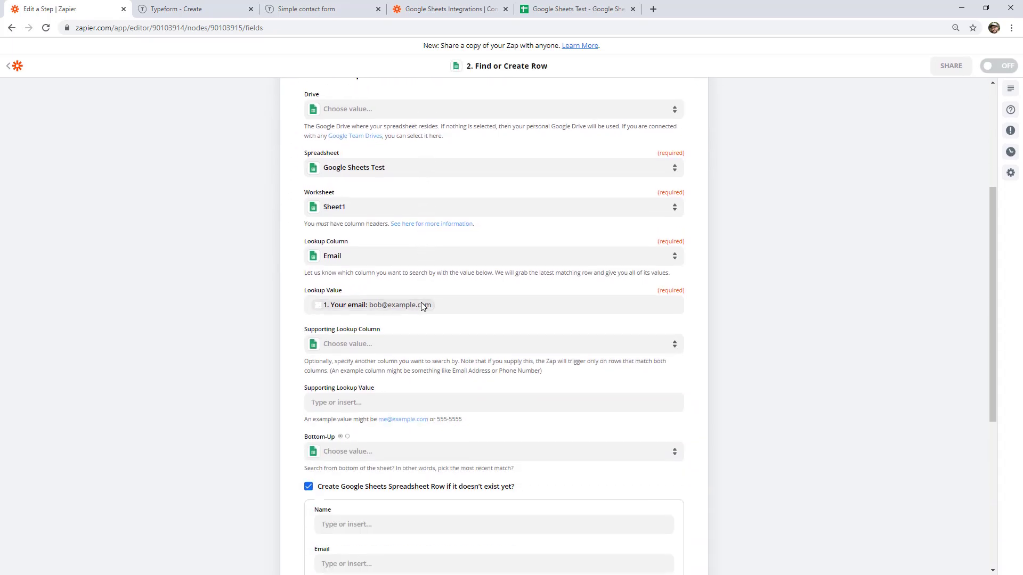
click(352, 259)
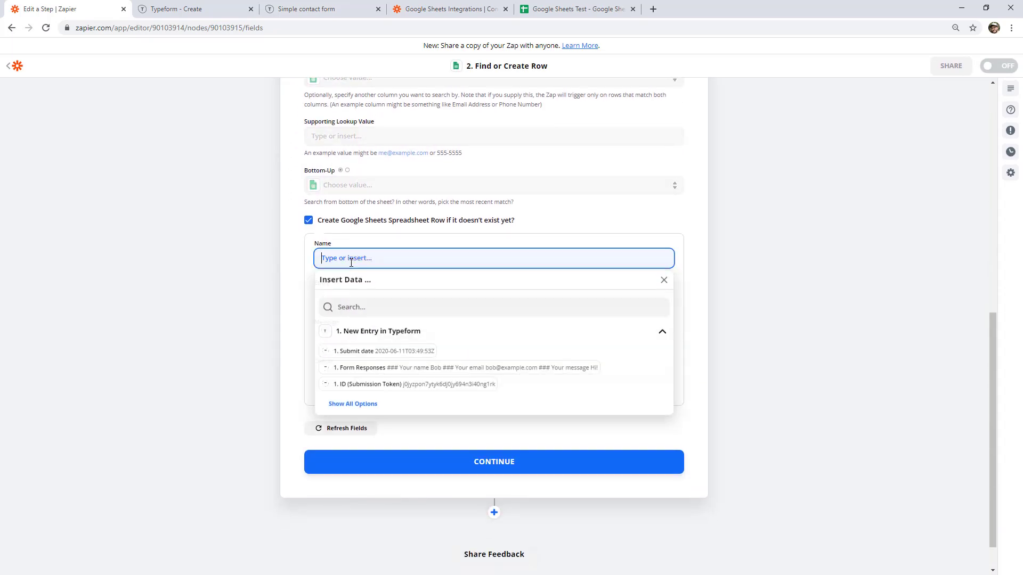
click(359, 406)
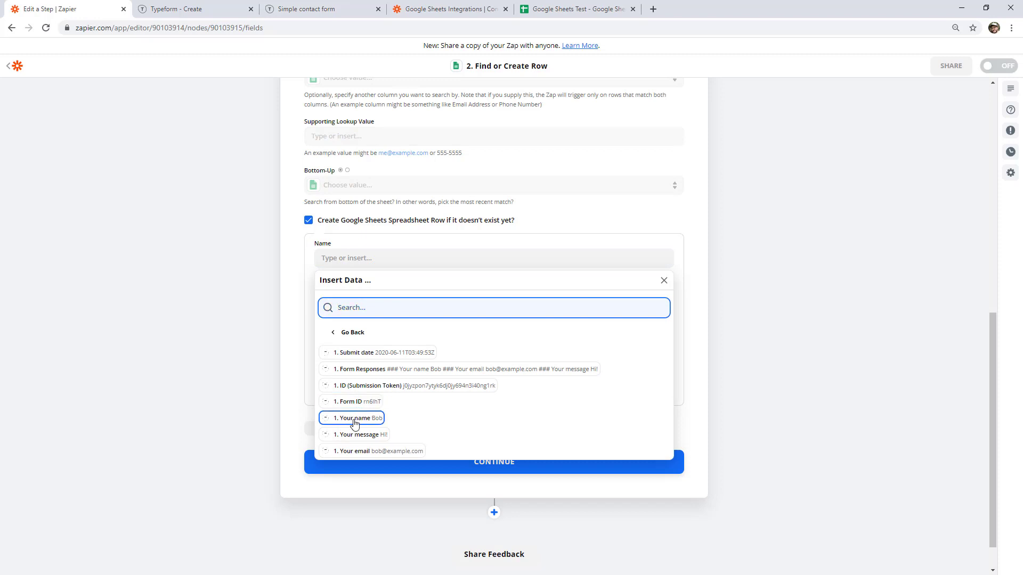
click(354, 418)
click(336, 298)
click(338, 445)
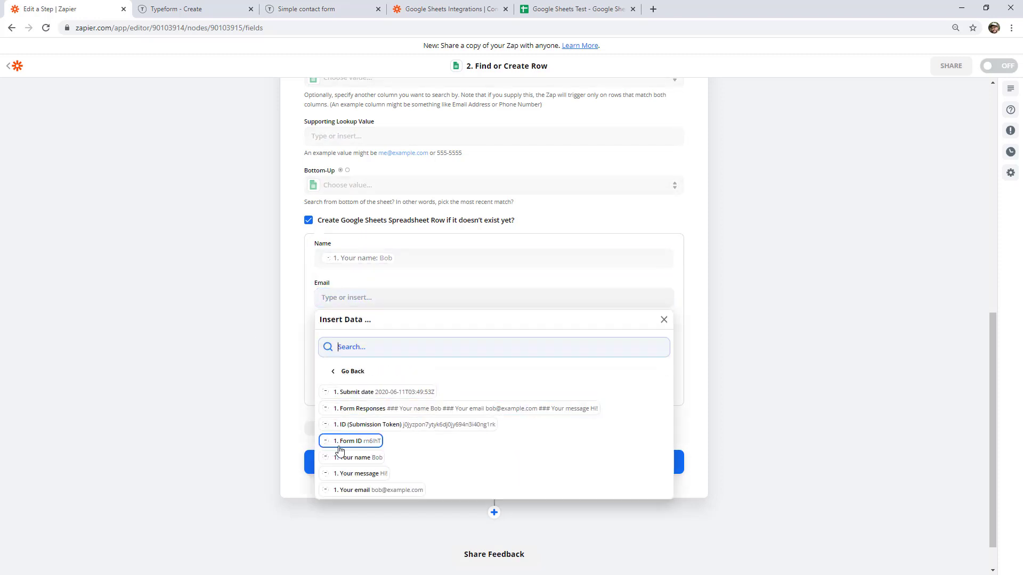
click(354, 490)
click(327, 336)
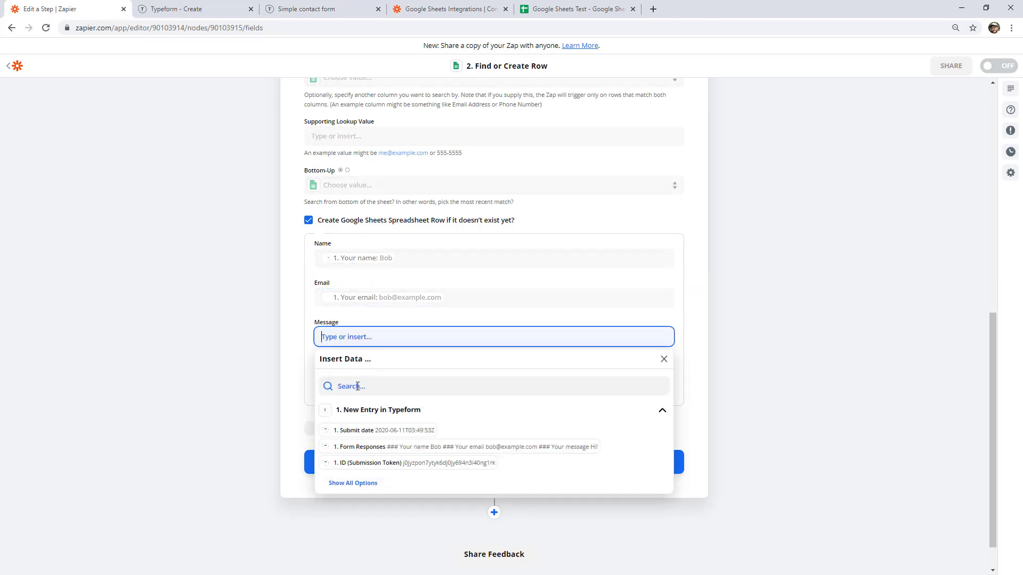
click(353, 483)
click(363, 510)
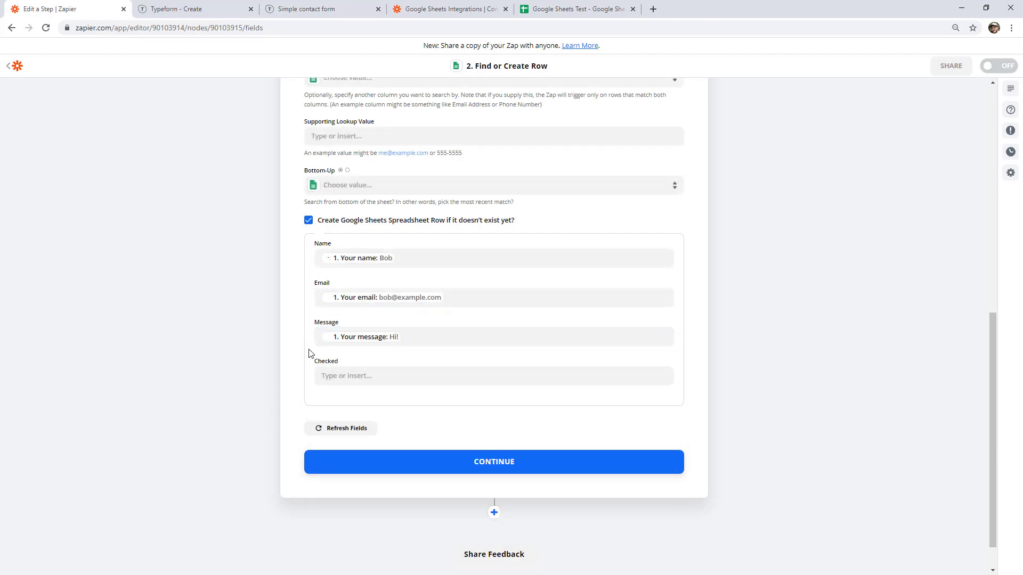
click(456, 467)
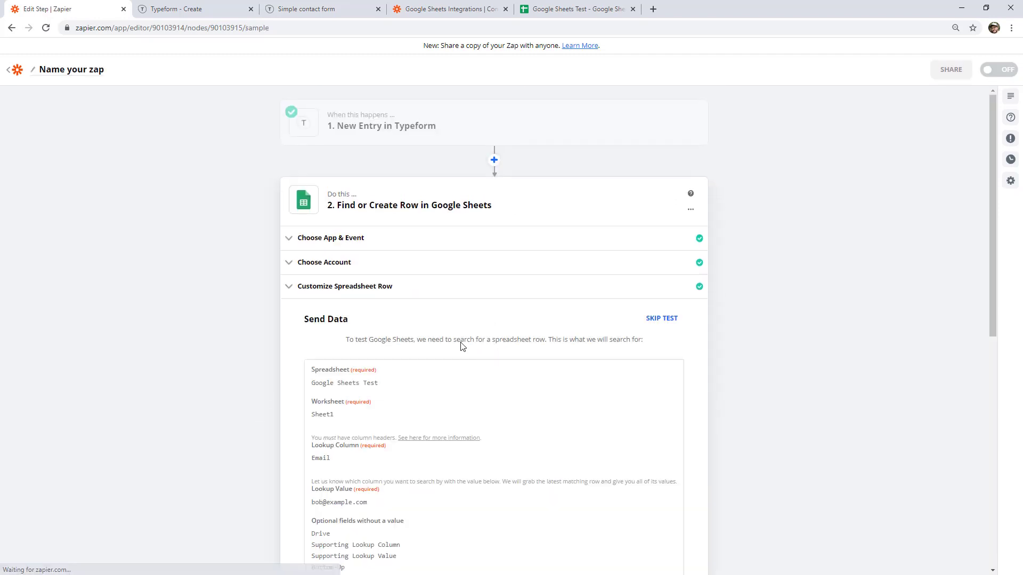
scroll(634, 316, down, 7)
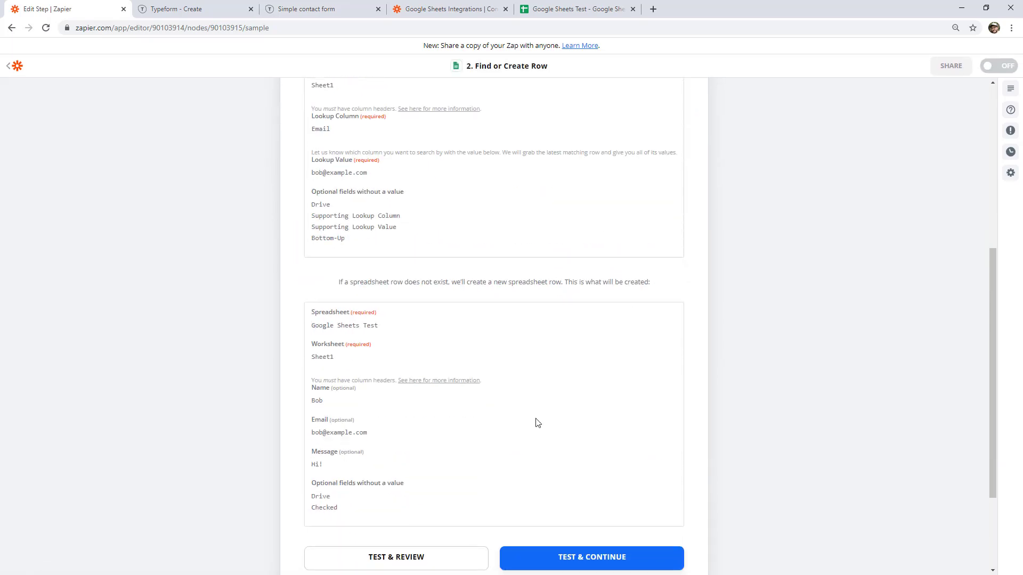
click(426, 517)
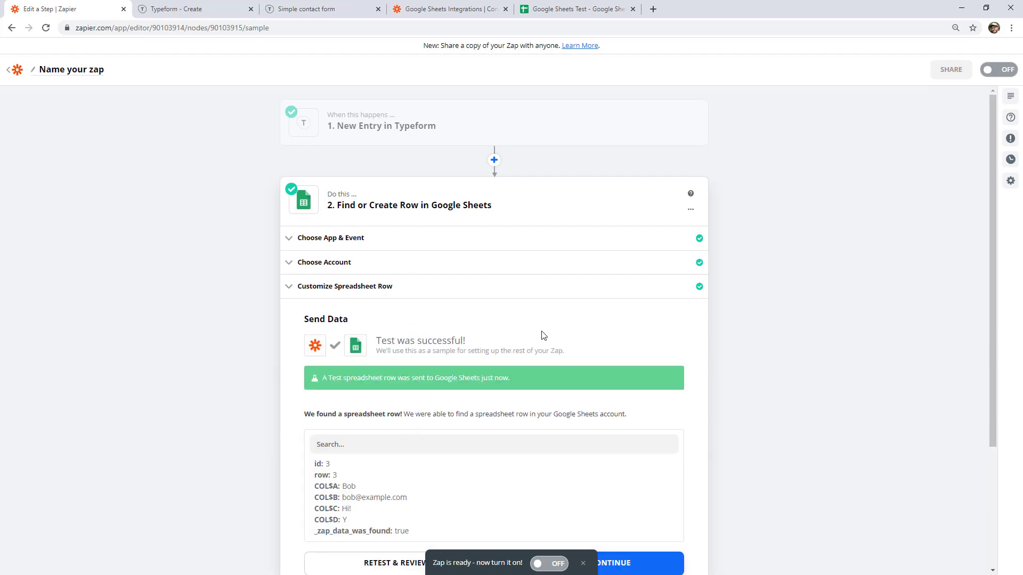
scroll(406, 404, down, 1)
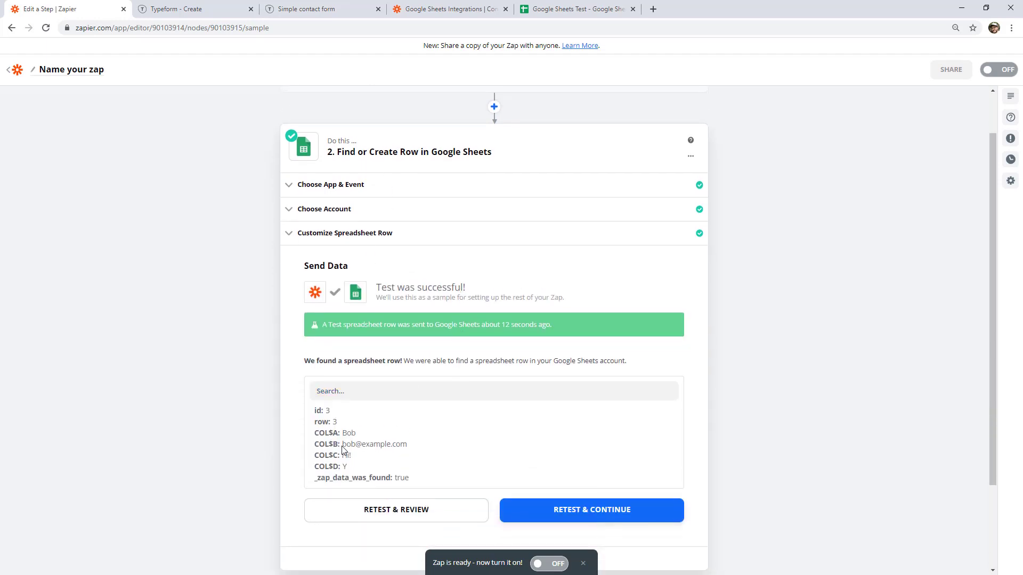
drag(343, 446, 406, 446)
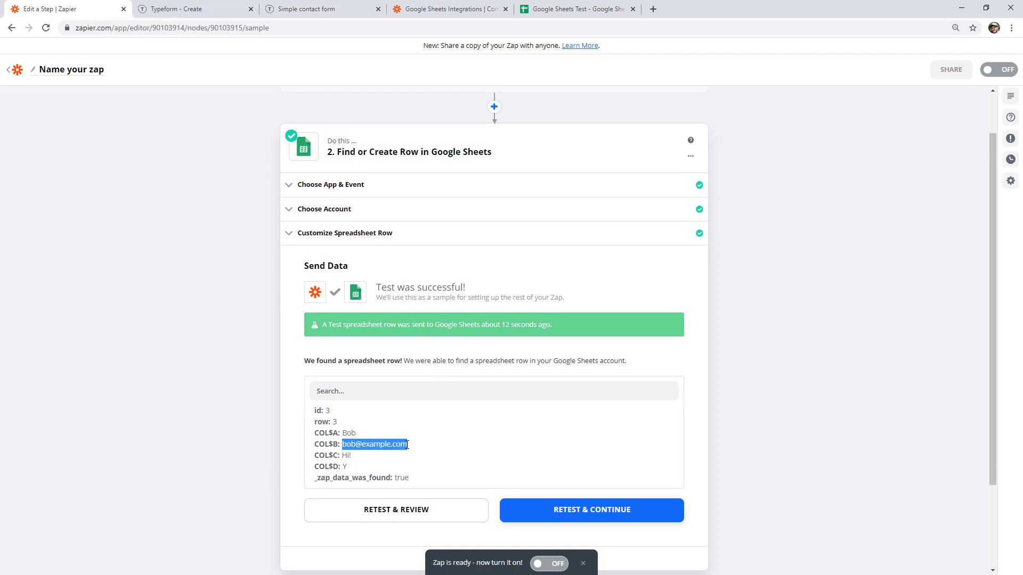
click(407, 445)
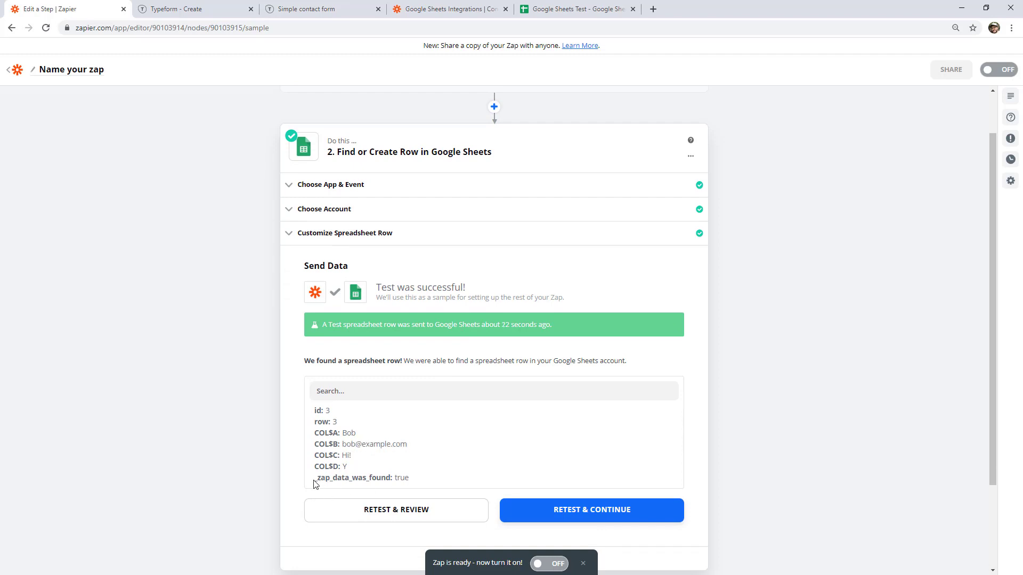
drag(317, 481, 392, 481)
click(723, 409)
scroll(666, 400, down, 2)
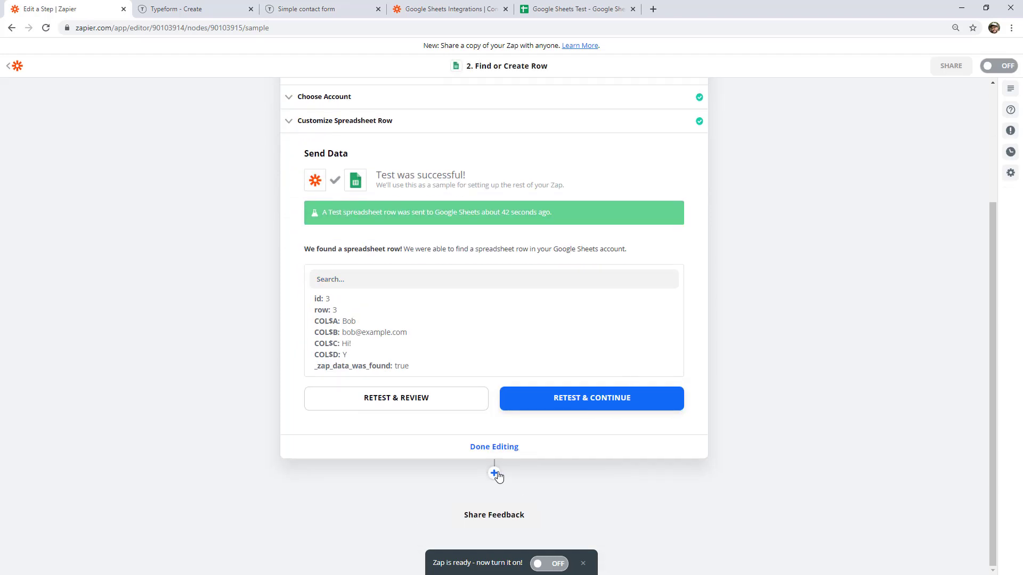
Add a Filter step checking the '2. Zap Data Was Found' field.
click(495, 474)
scroll(495, 472, down, 1)
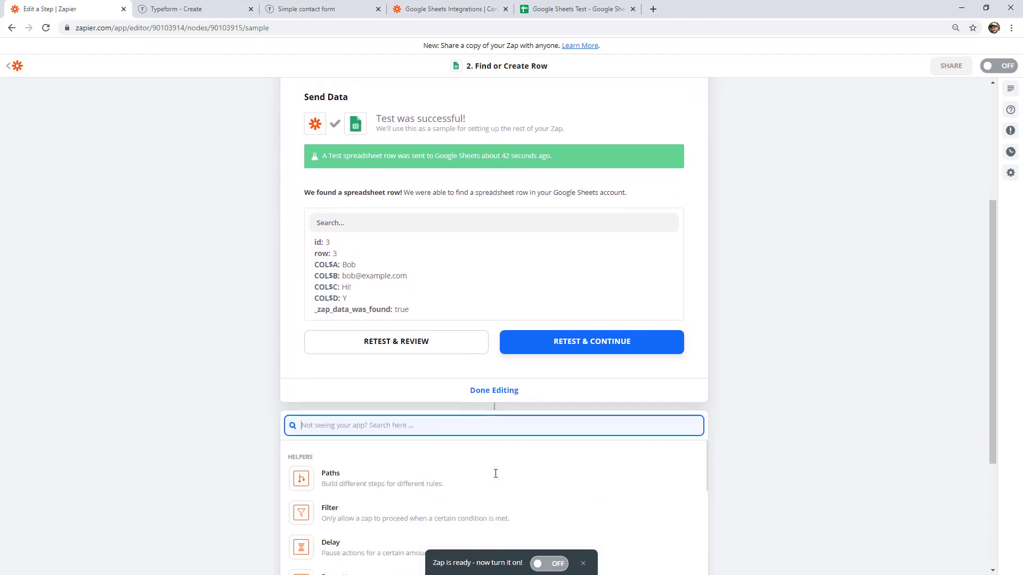
click(361, 515)
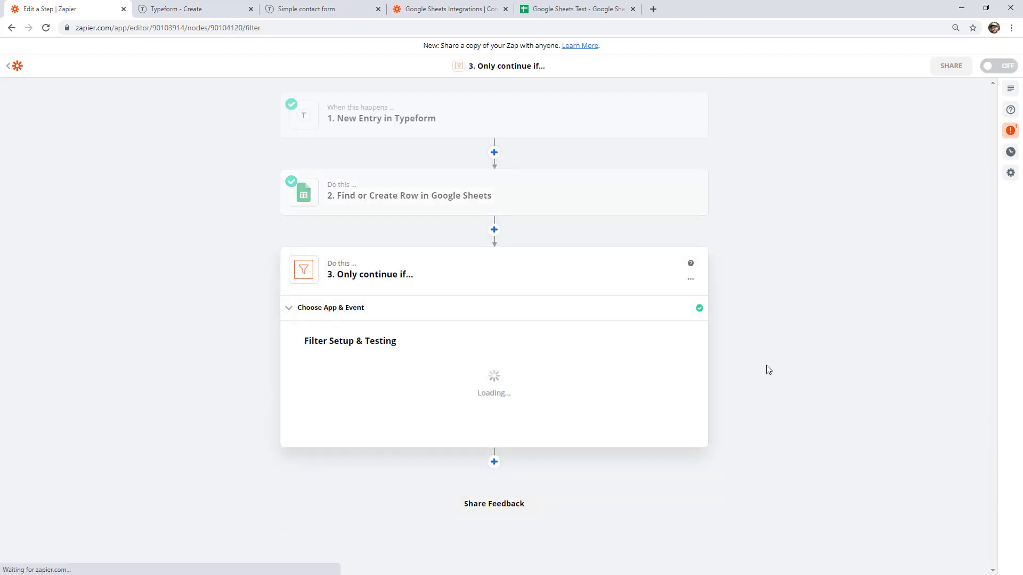
click(388, 378)
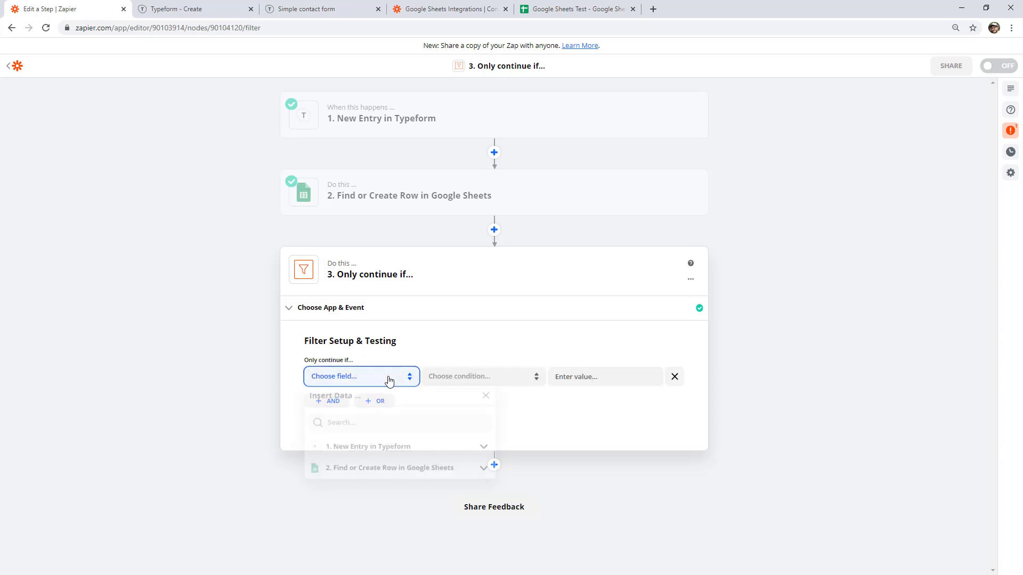
click(382, 473)
click(352, 542)
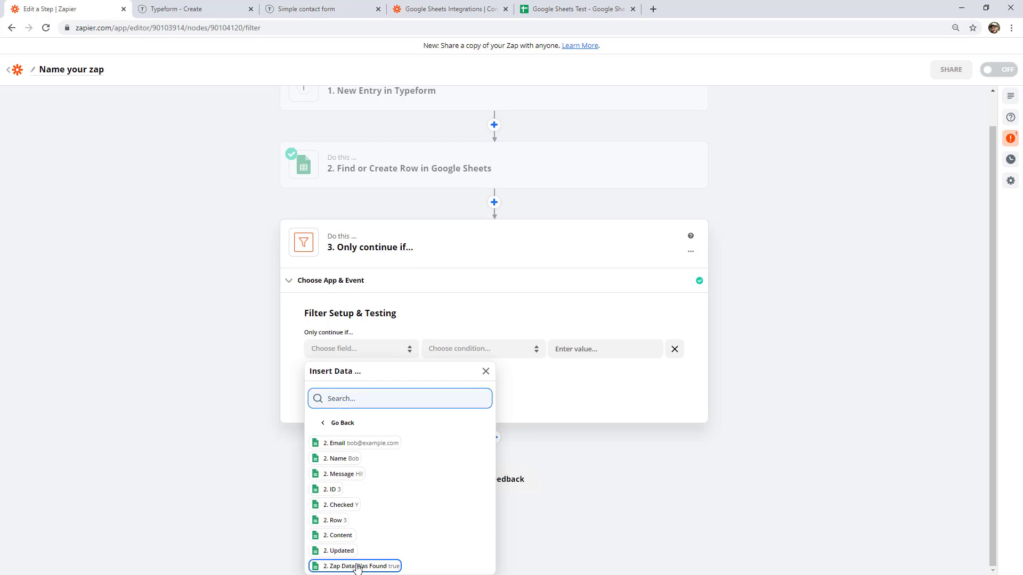
click(361, 563)
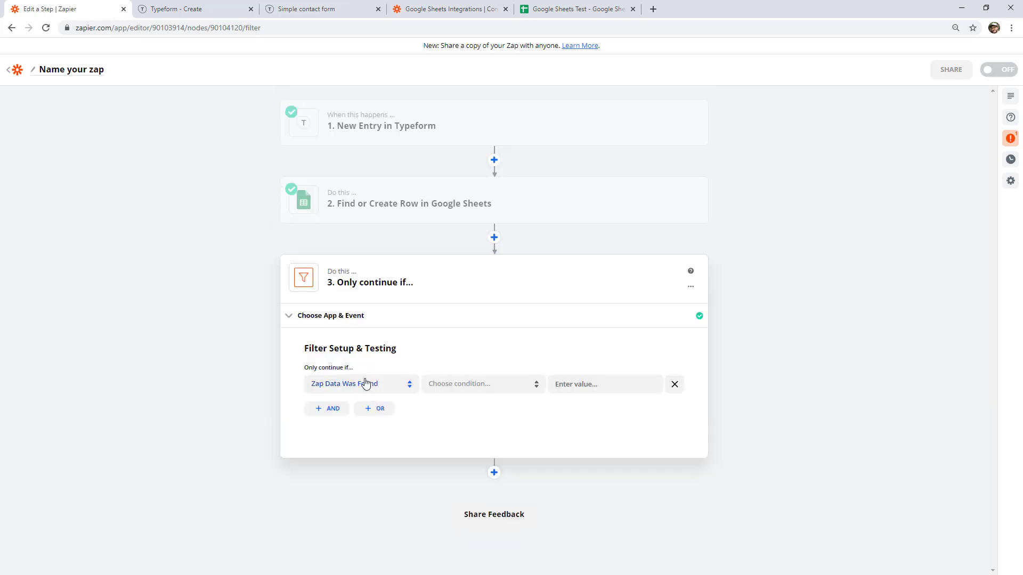
Set the condition to (Boolean) Is true, confirm the test passes, and finish the filter.
click(483, 392)
drag(539, 417, 528, 458)
click(469, 433)
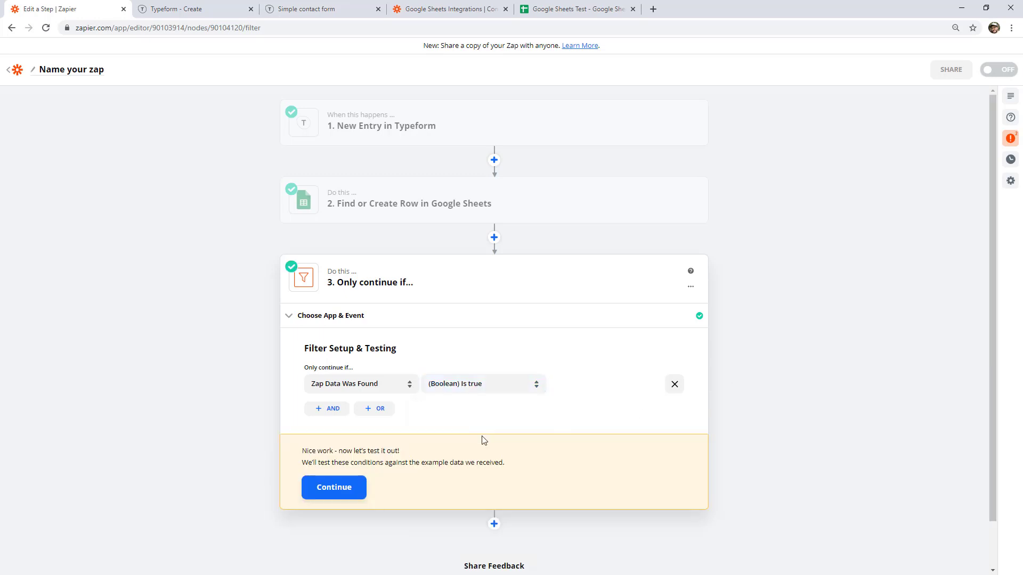
click(343, 489)
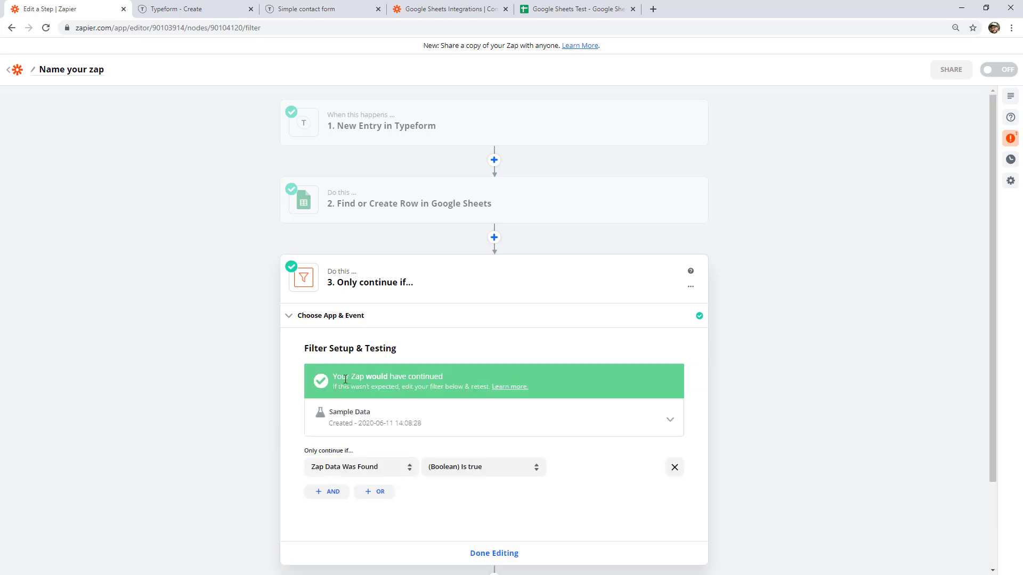
drag(334, 377, 447, 382)
click(424, 331)
scroll(545, 336, down, 2)
click(494, 447)
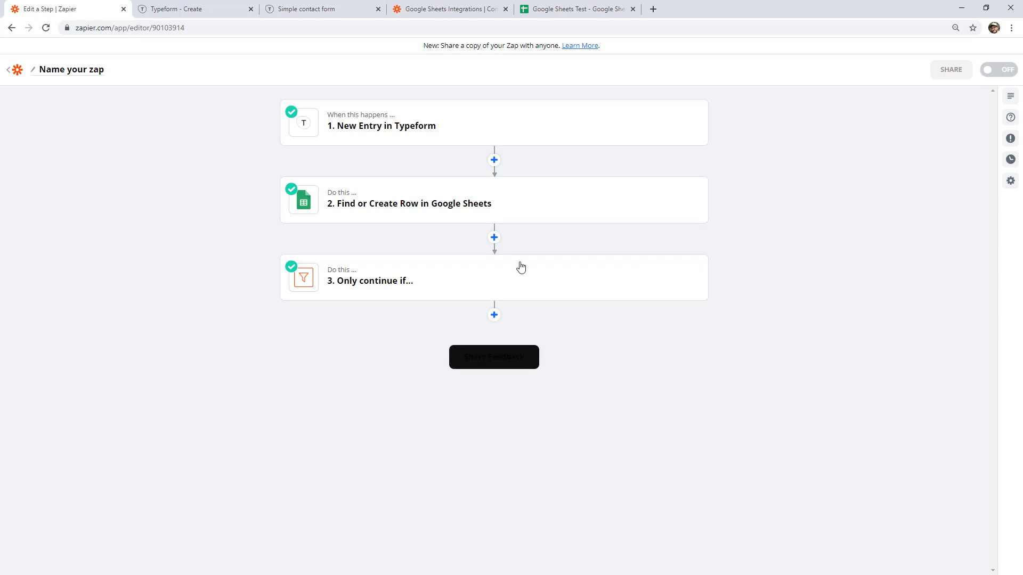
Enter the heading 'Multiple' in cell E1 of Google Sheets Test, then return to Zapier.
click(575, 7)
click(436, 230)
click(362, 128)
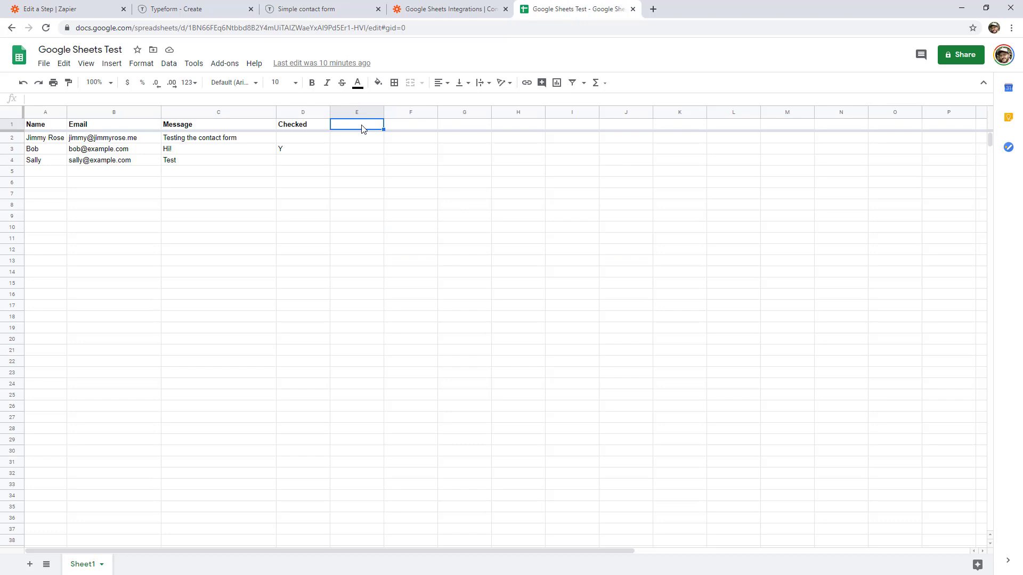
text(Multiple)
click(379, 160)
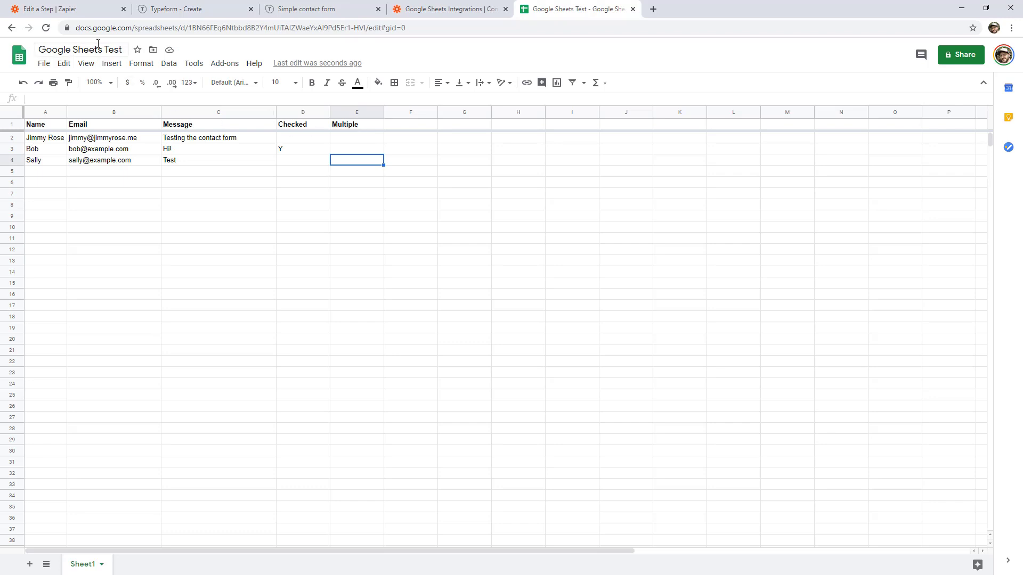
click(73, 12)
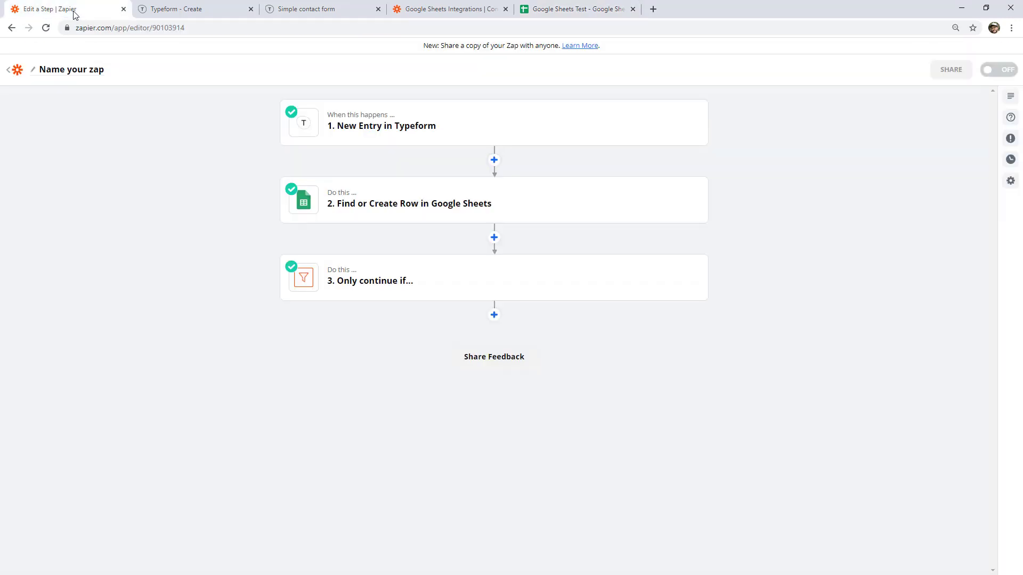
Add a Google Sheets Update Spreadsheet Row step after the filter.
click(493, 314)
text(google)
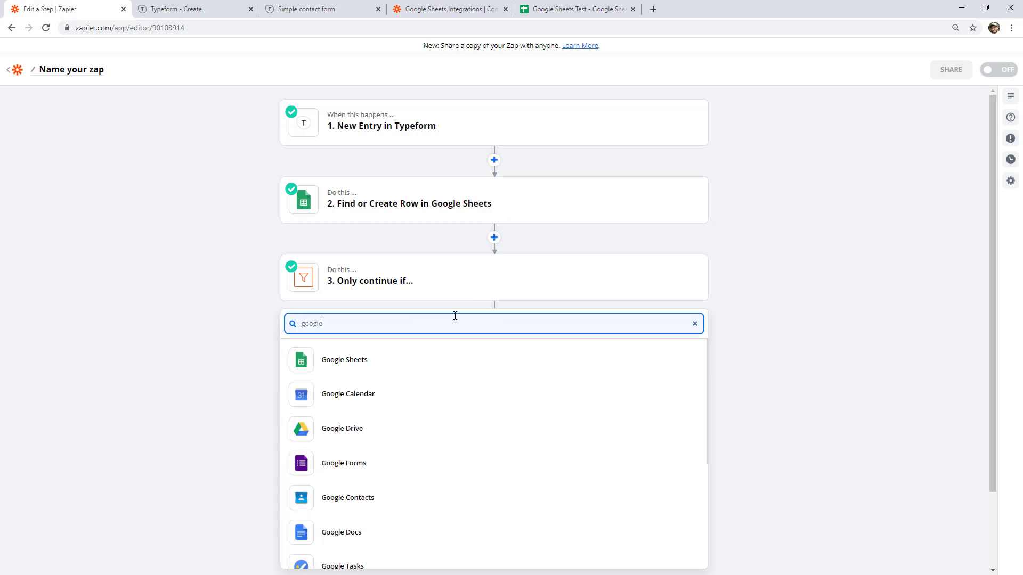
click(433, 359)
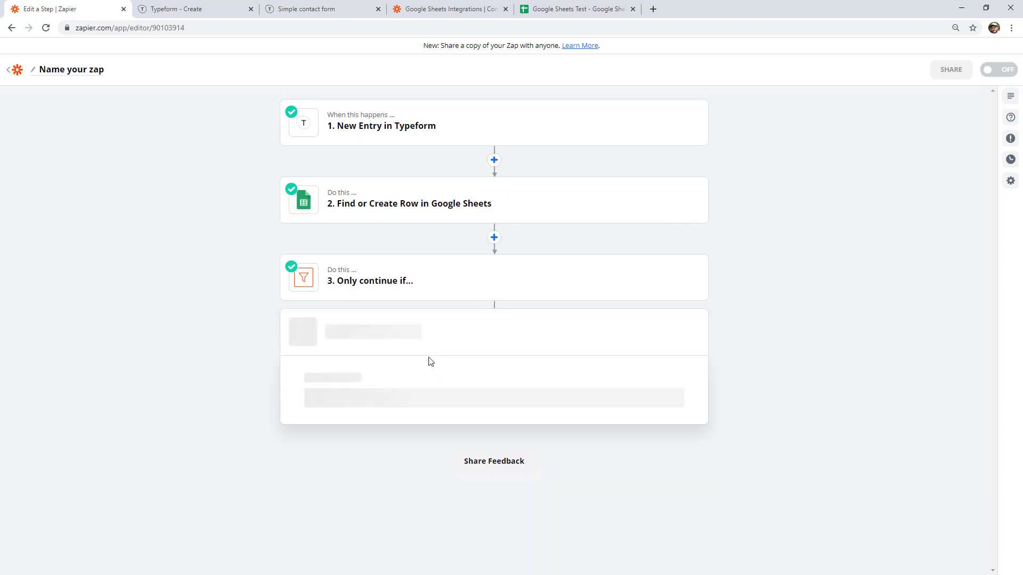
click(397, 331)
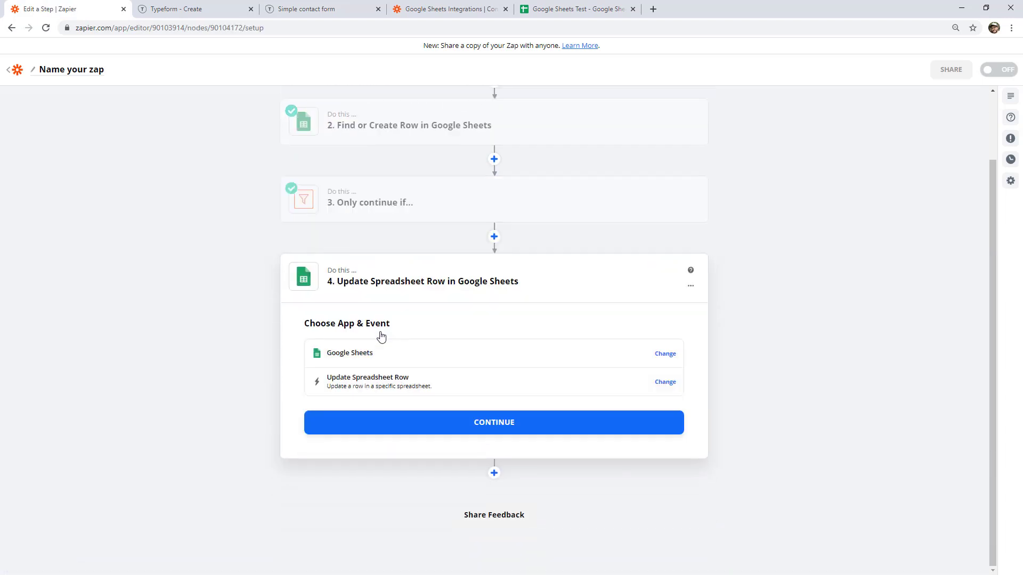
click(463, 433)
Connect the Google Sheets account and target the Google Sheets Test spreadsheet, worksheet Sheet1.
click(528, 376)
click(461, 400)
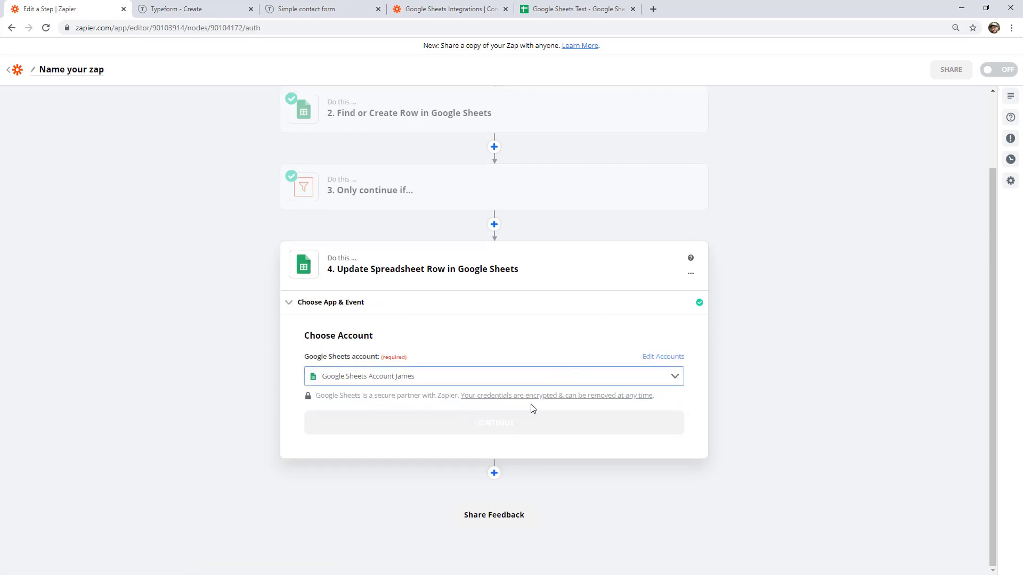
click(522, 425)
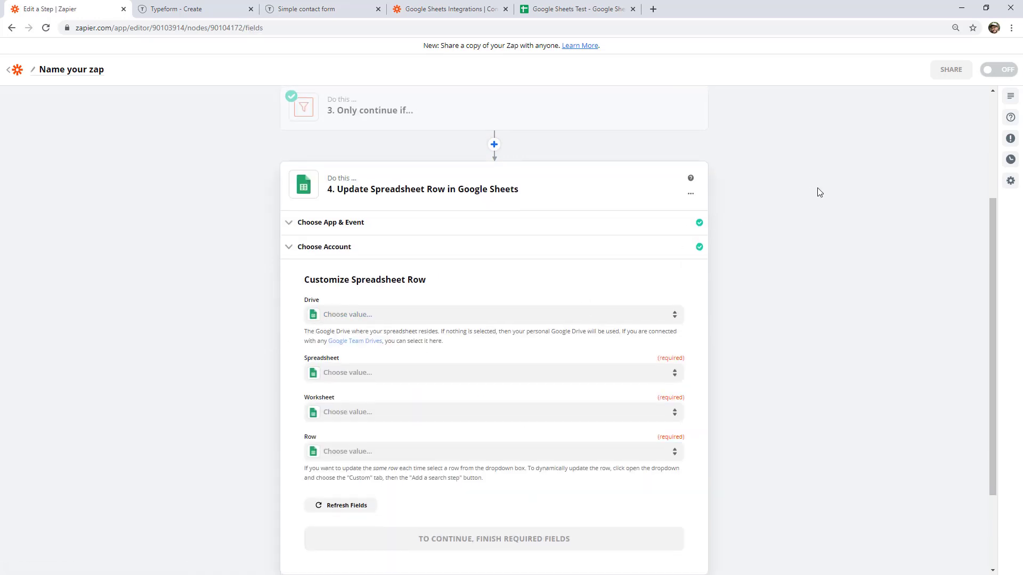
click(487, 321)
click(423, 406)
click(373, 363)
click(373, 444)
Set the Row to a custom value mapped to step 2's ID.
scroll(783, 260, down, 1)
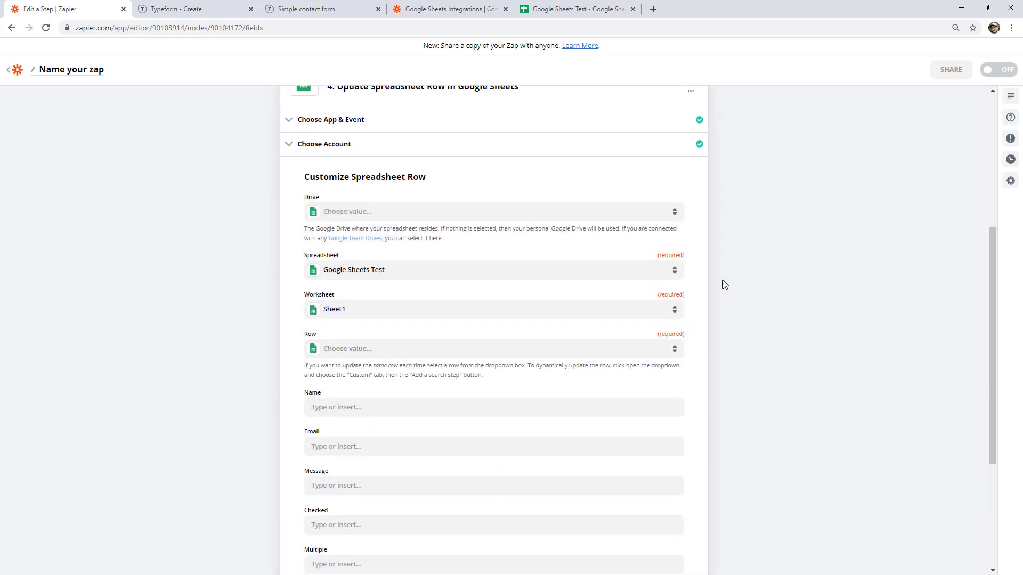
click(335, 353)
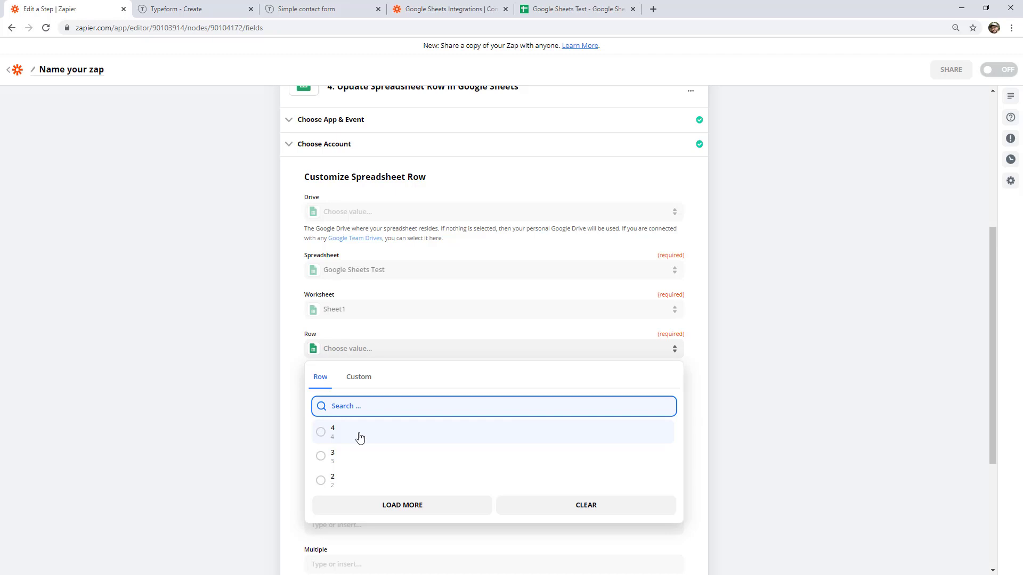
click(359, 380)
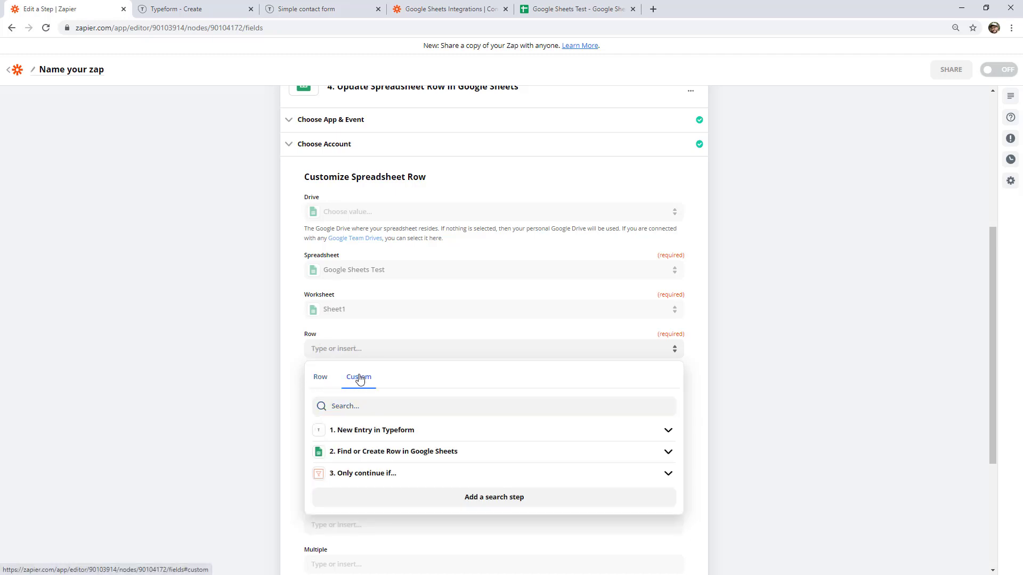
click(406, 454)
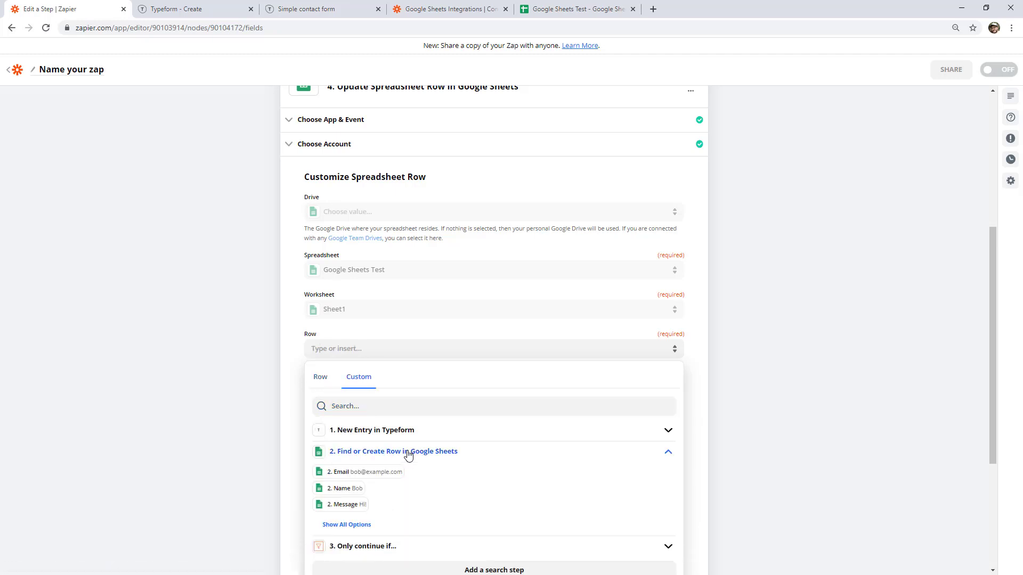
click(361, 525)
scroll(800, 415, down, 2)
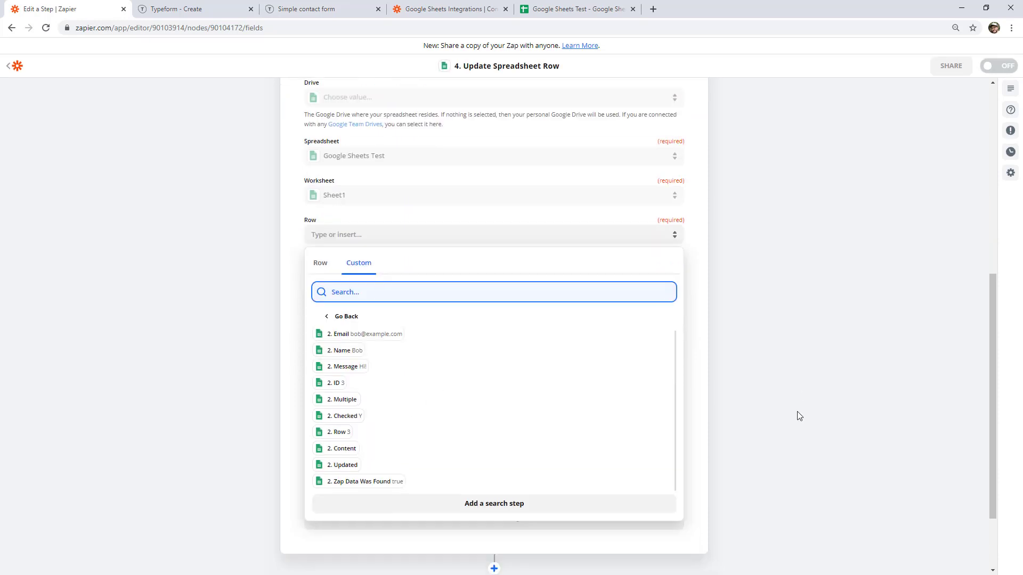
click(336, 384)
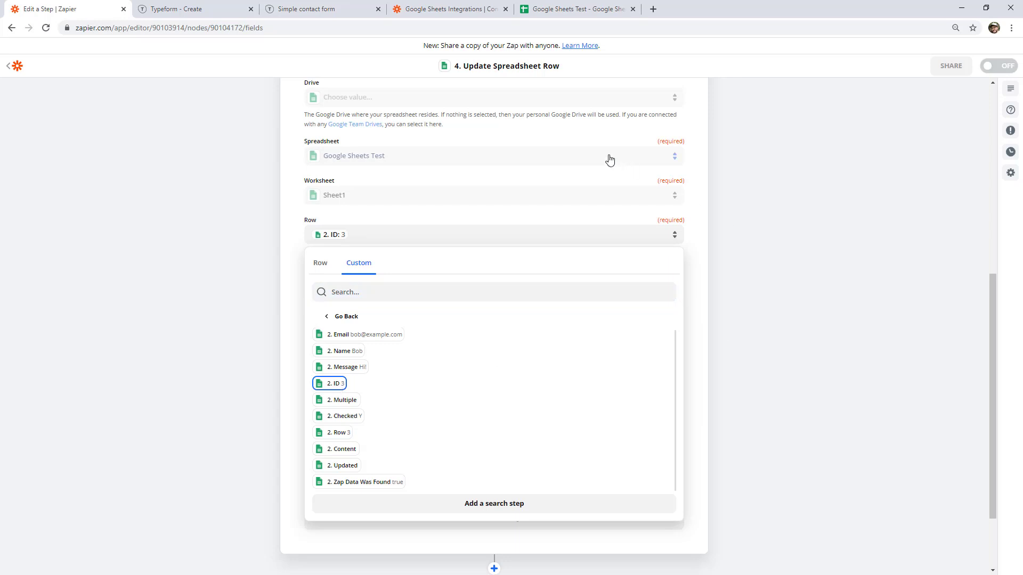
scroll(610, 163, up, 2)
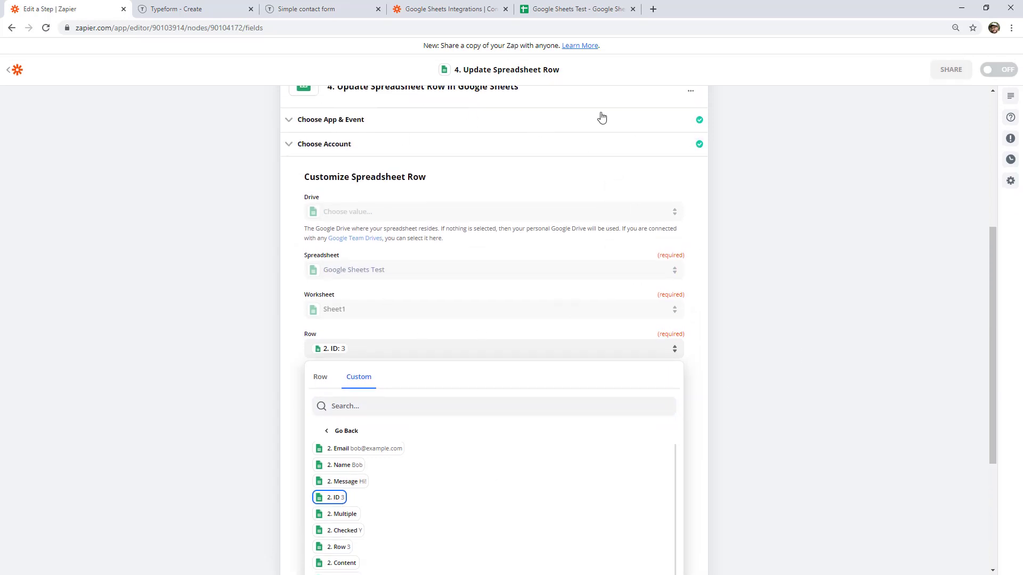
scroll(517, 200, up, 1)
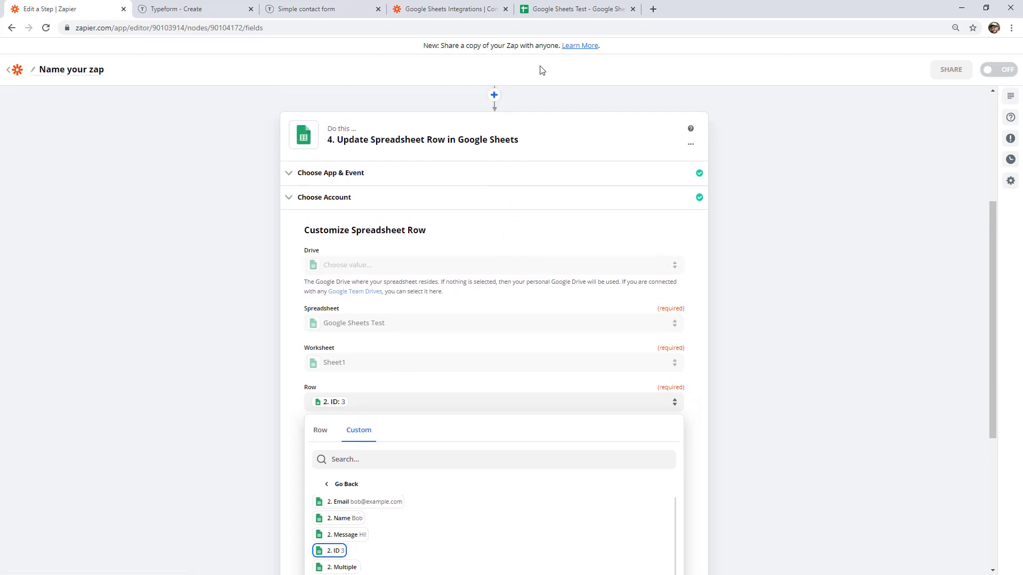
scroll(426, 213, down, 3)
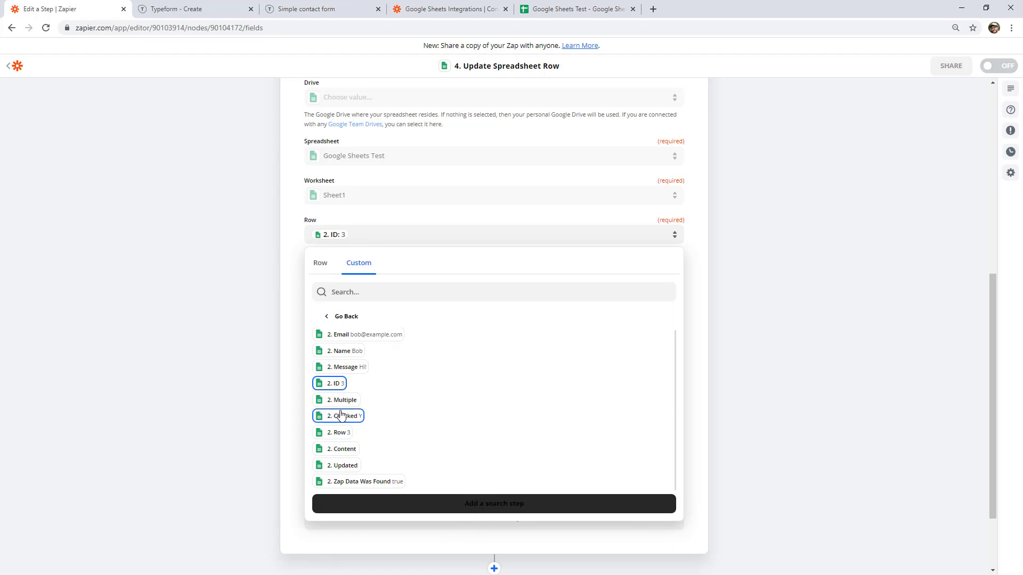
click(339, 237)
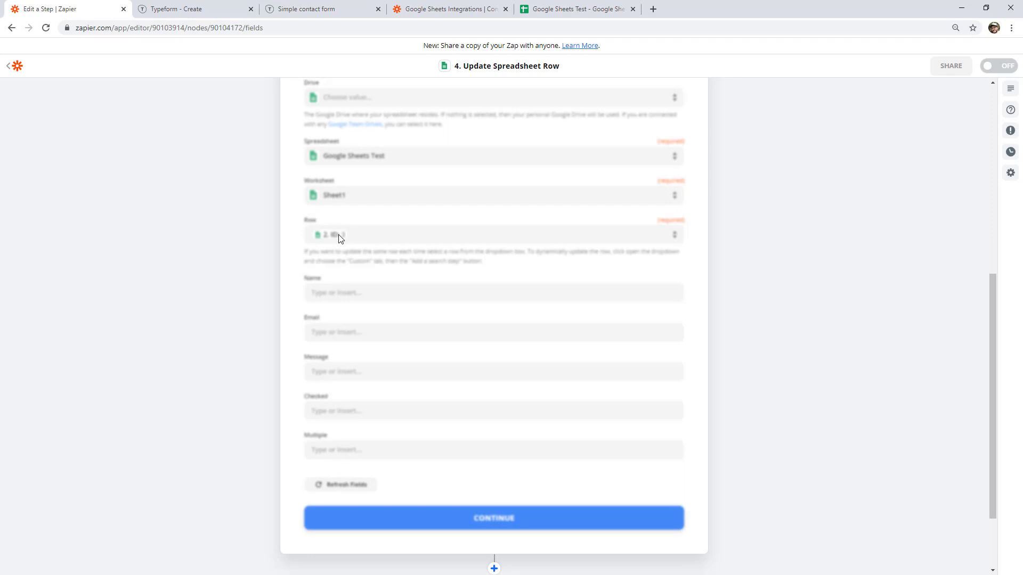
Map the Typeform Your name, Your email and Your message answers into Name, Email and Message.
click(347, 292)
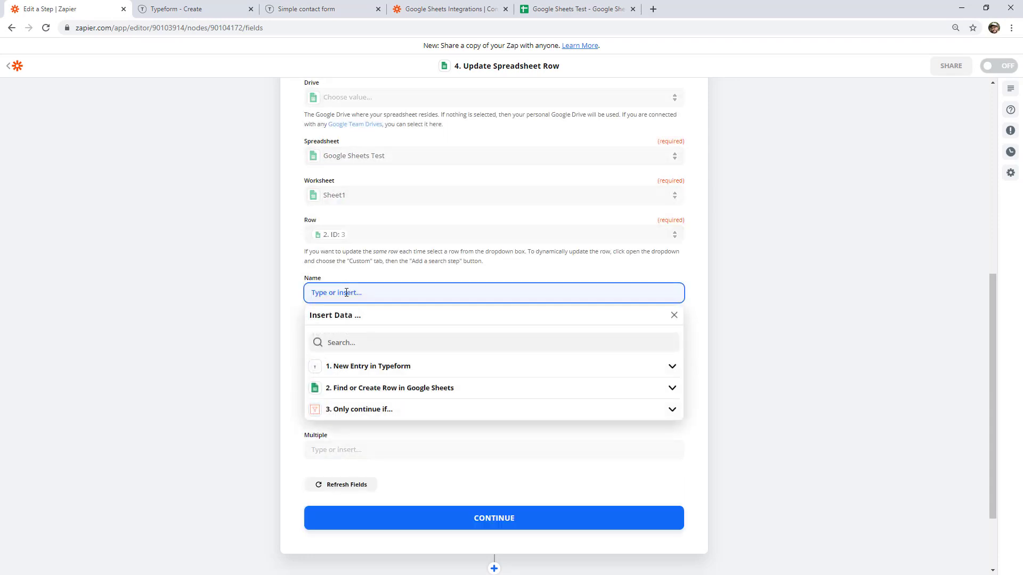
click(378, 368)
click(356, 437)
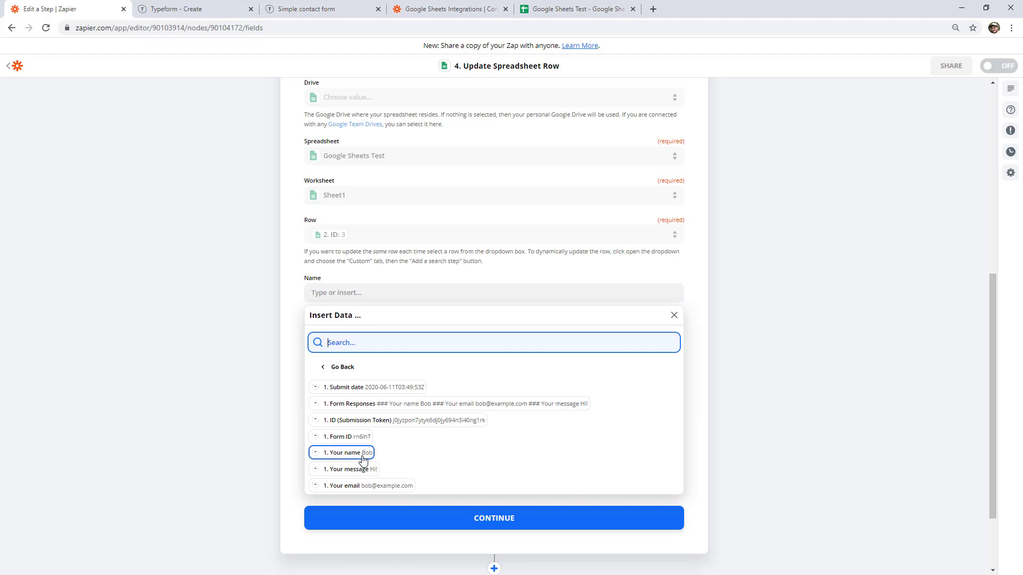
click(363, 460)
click(390, 332)
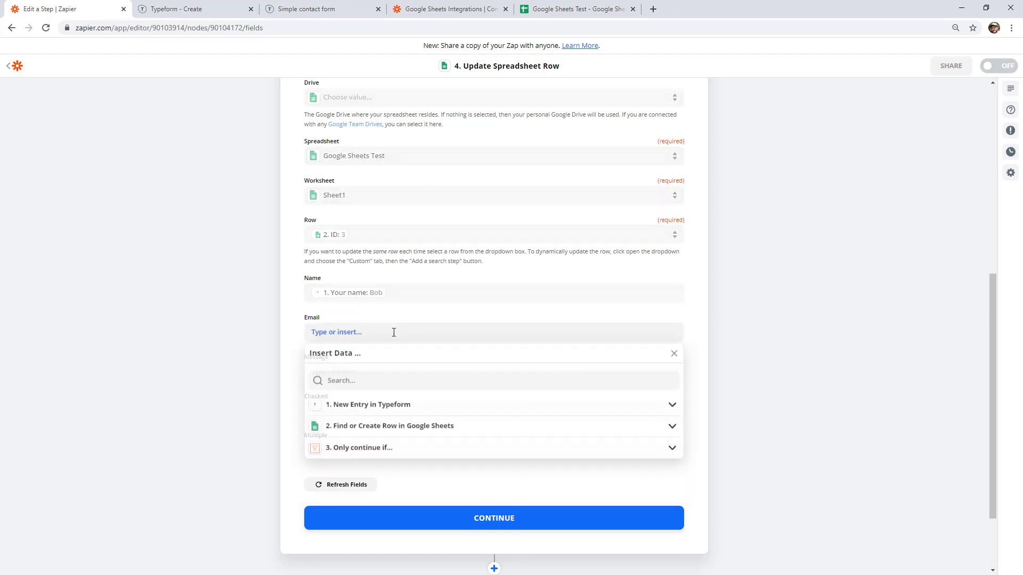
click(368, 405)
click(343, 479)
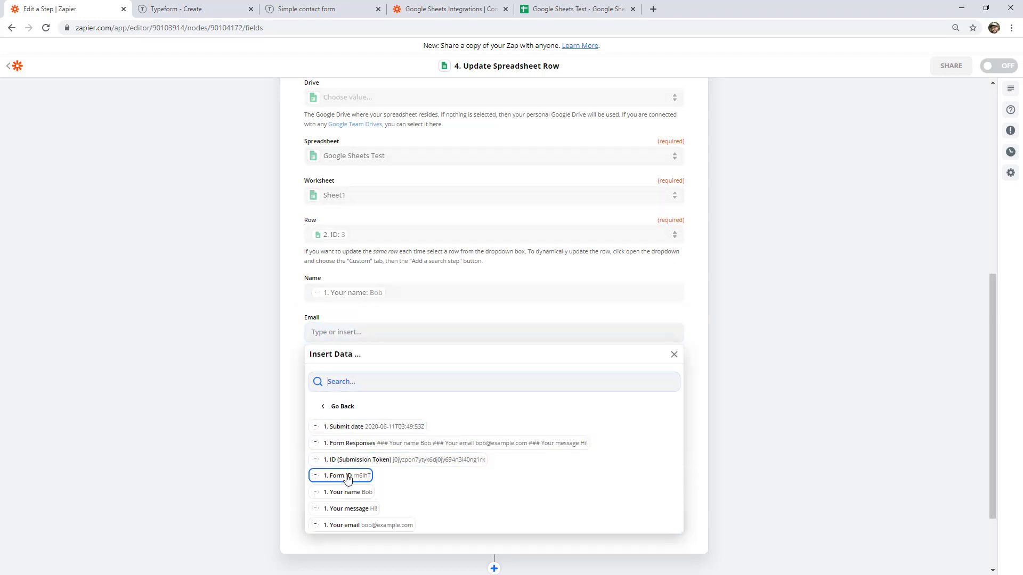
click(363, 526)
click(321, 371)
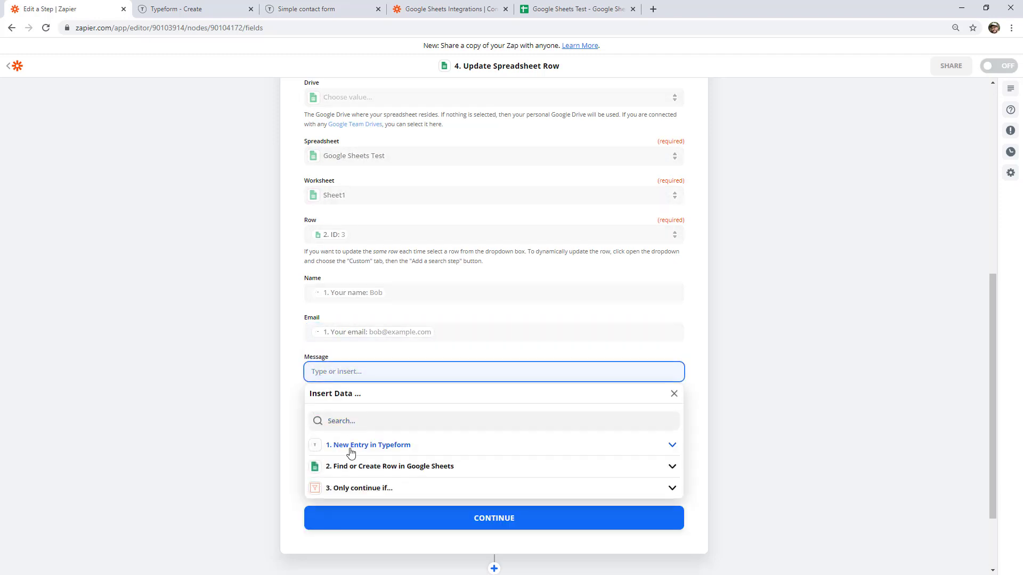
click(352, 445)
click(355, 519)
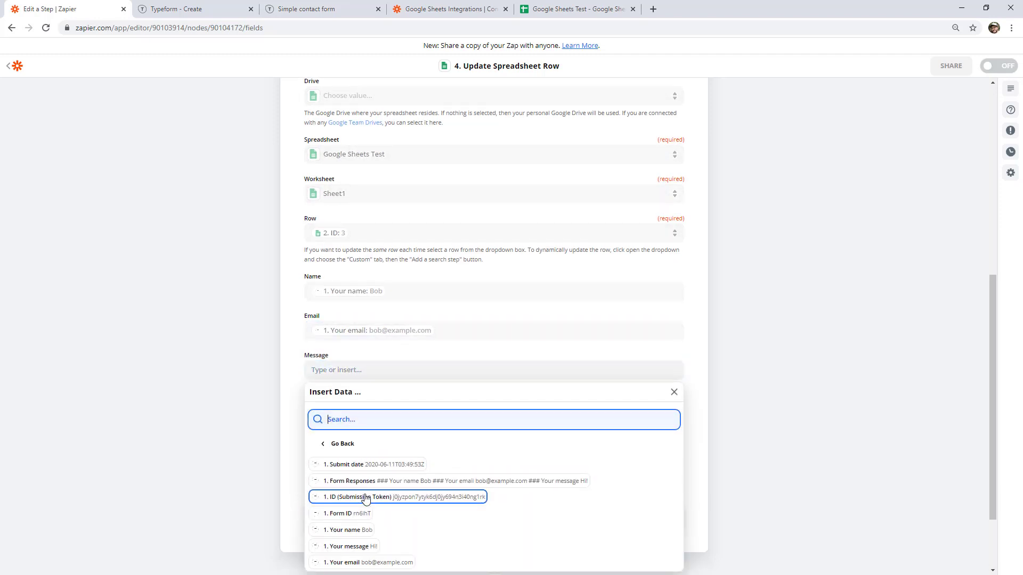
scroll(363, 490, down, 1)
click(366, 491)
click(283, 399)
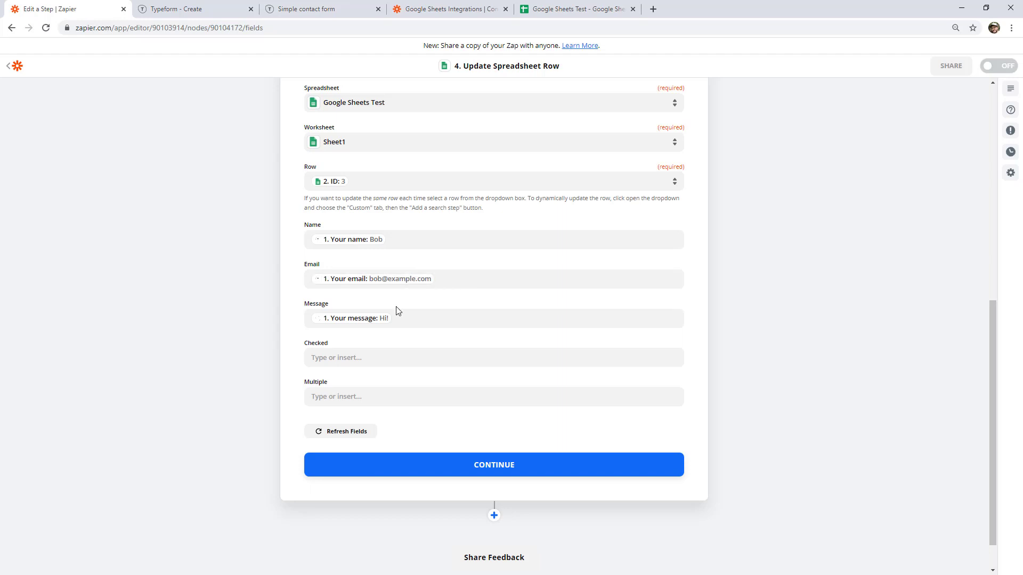
Set Multiple to Y, skip the test, finish editing, and switch the Zap on.
scroll(526, 215, up, 3)
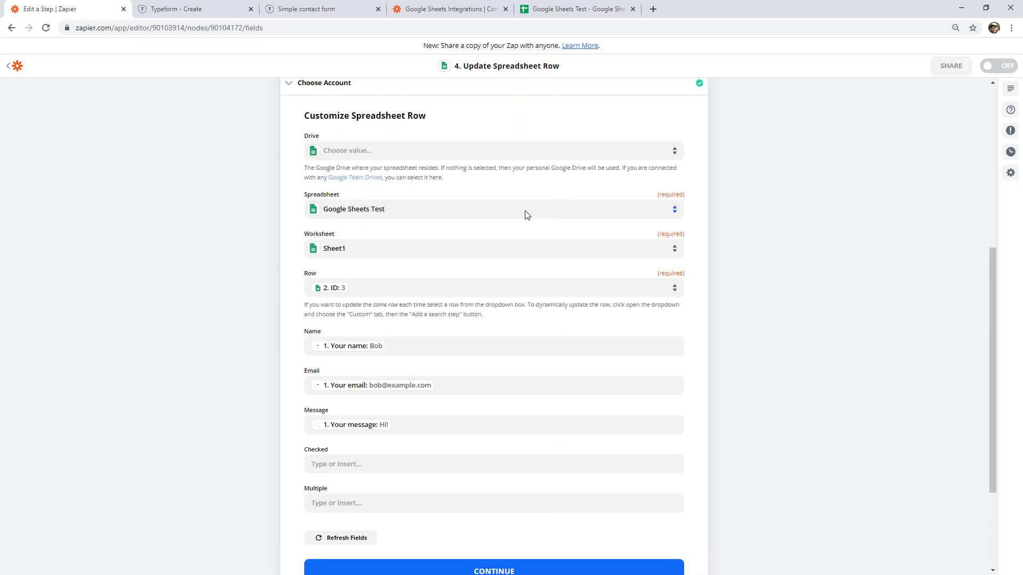
scroll(522, 196, down, 1)
click(327, 497)
text(Y)
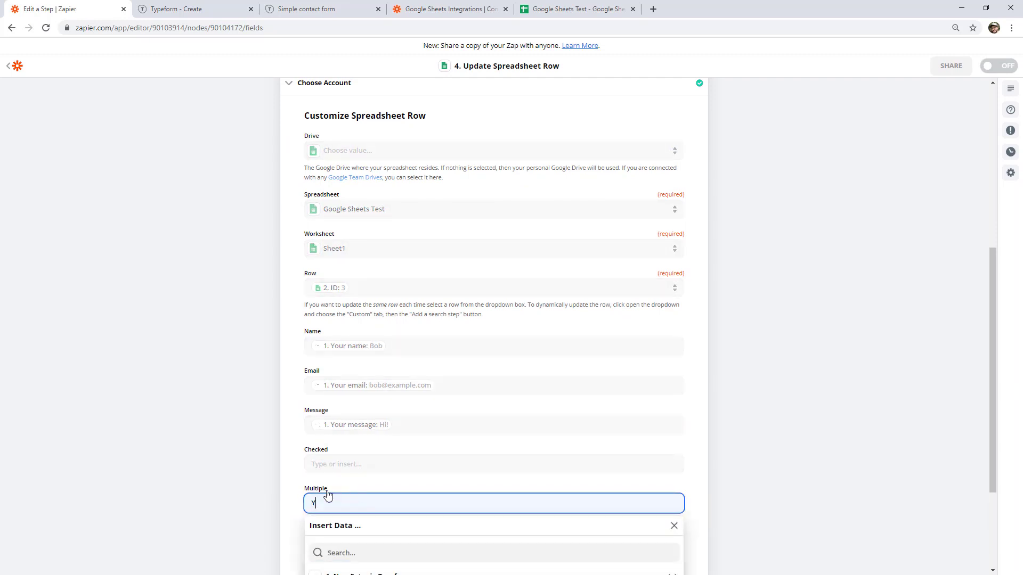
click(873, 424)
scroll(615, 466, down, 1)
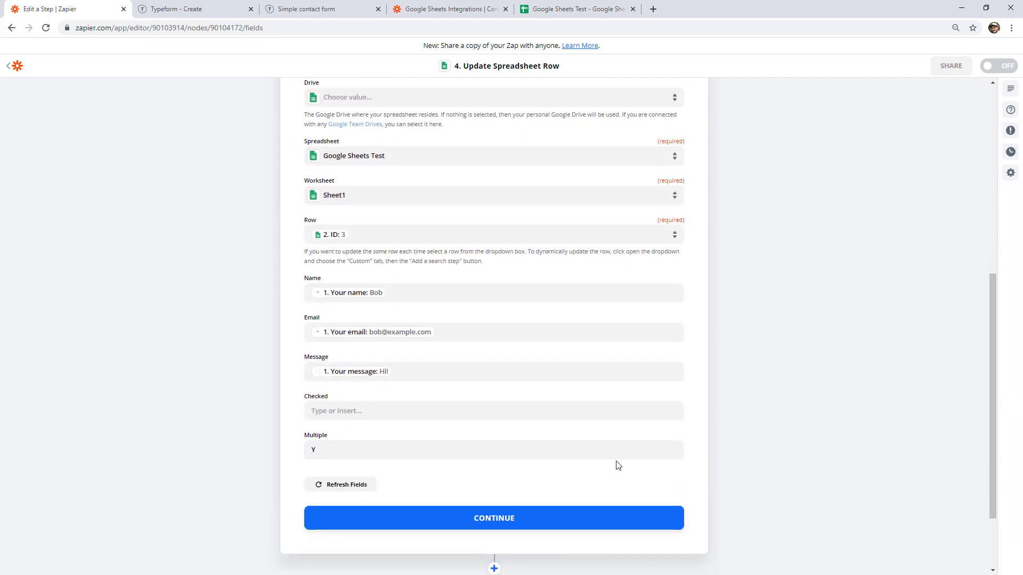
click(531, 515)
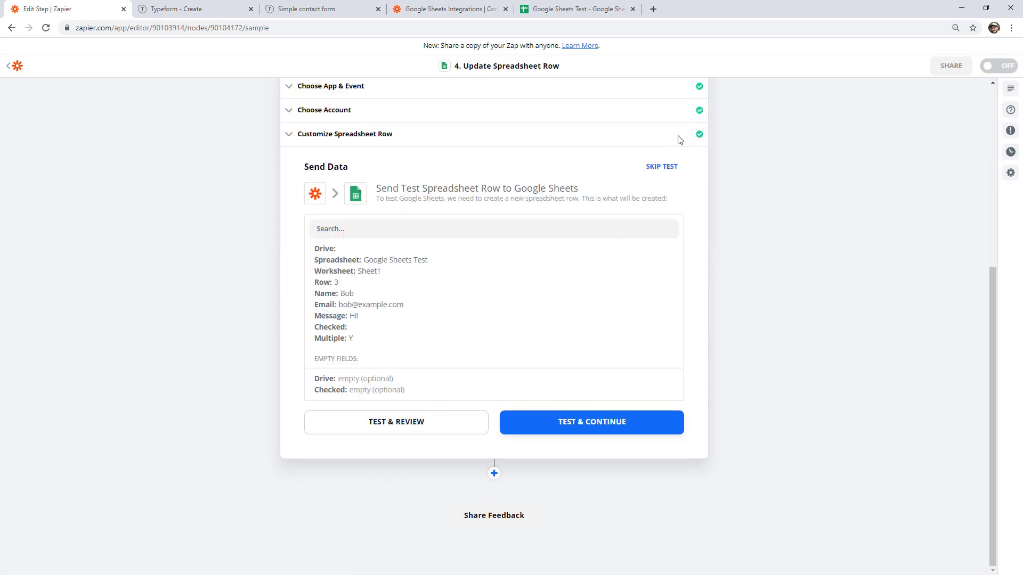
click(668, 166)
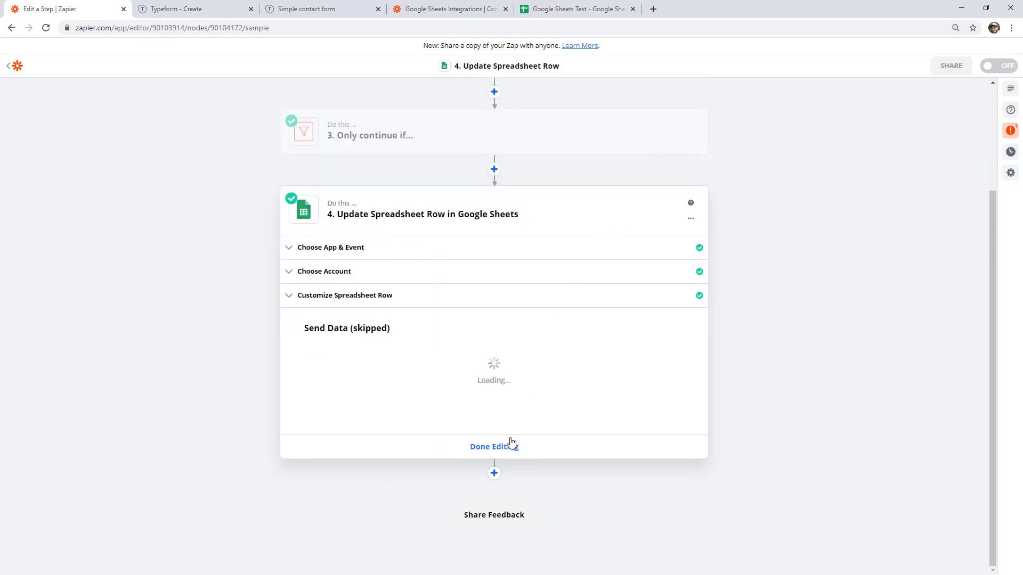
click(509, 443)
click(551, 563)
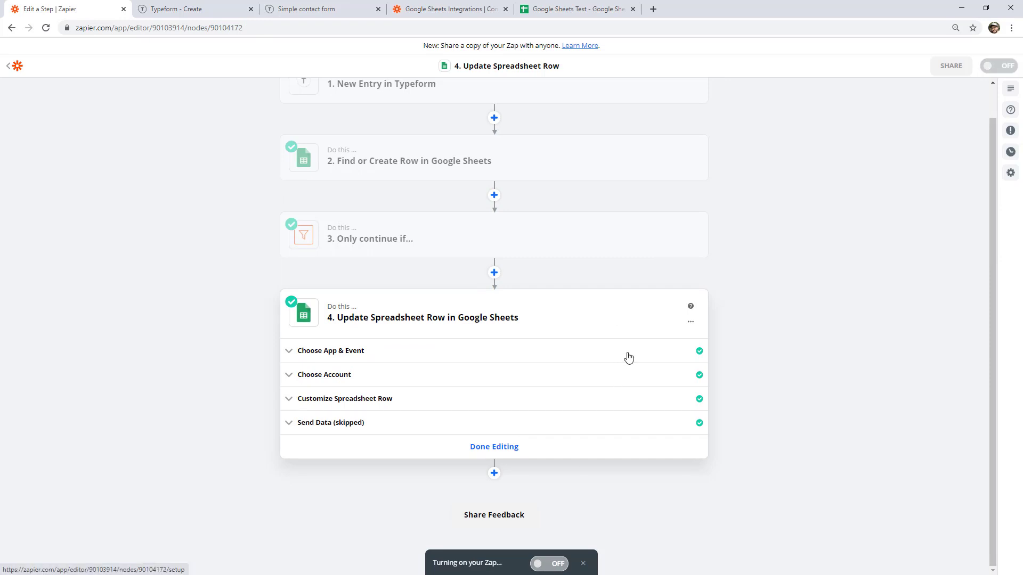
Check the email entries in rows 2 and 4 of Google Sheets Test.
click(580, 12)
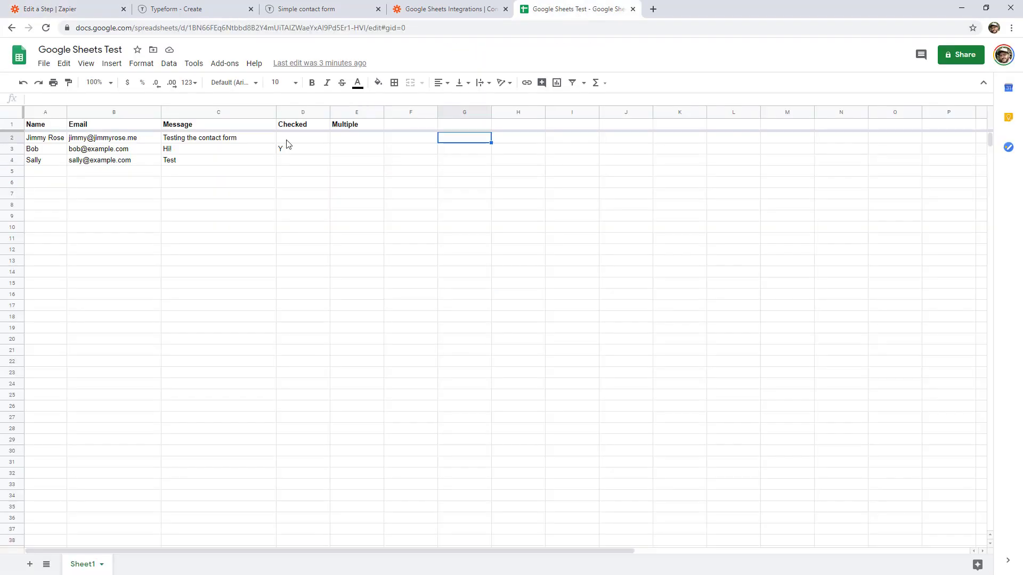
click(131, 140)
double_click(138, 138)
drag(138, 138, 74, 132)
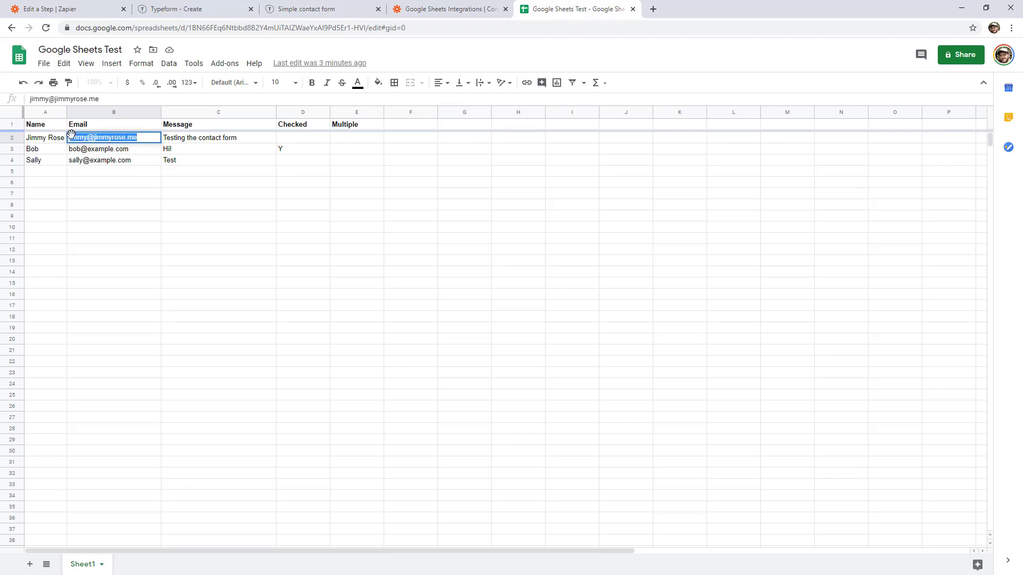
click(133, 161)
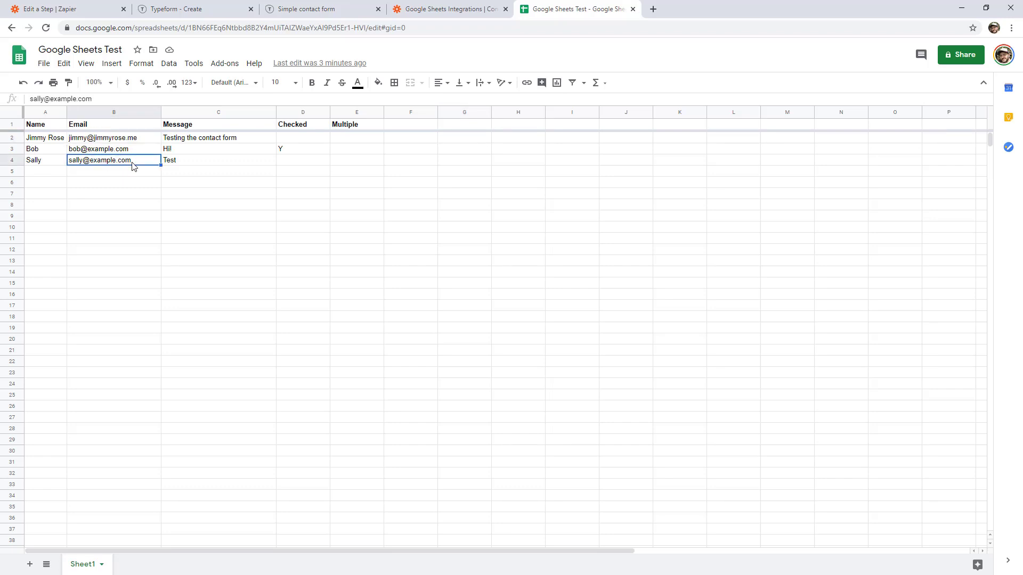
click(300, 3)
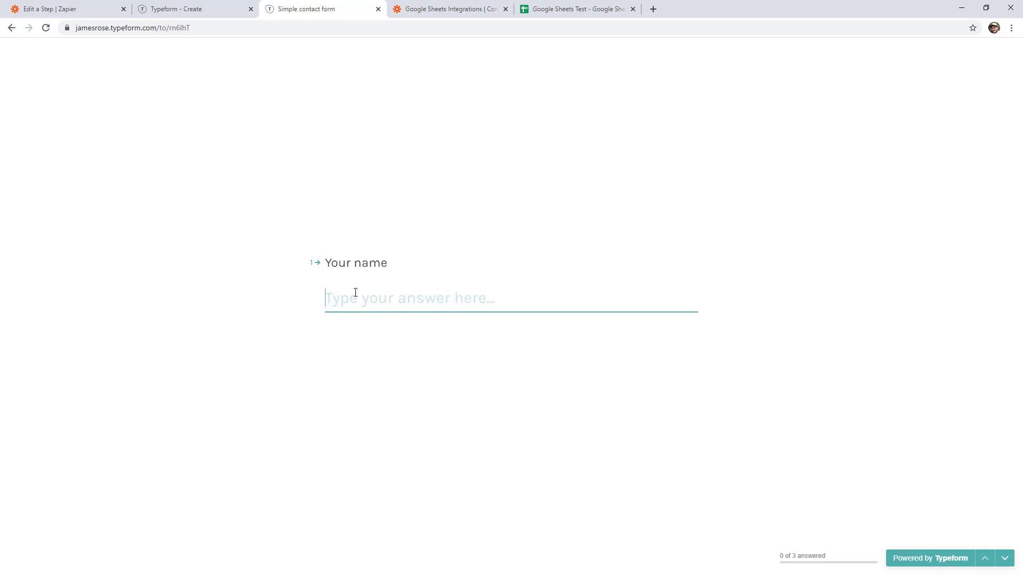
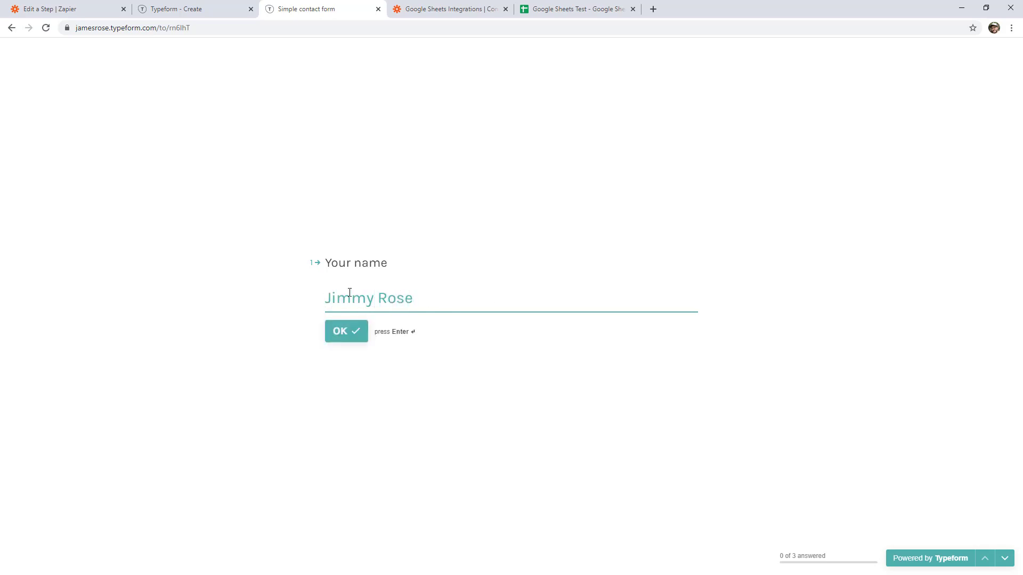
Resubmit the form with the same person's name and email and the message 'Here is a different message'.
key(Return)
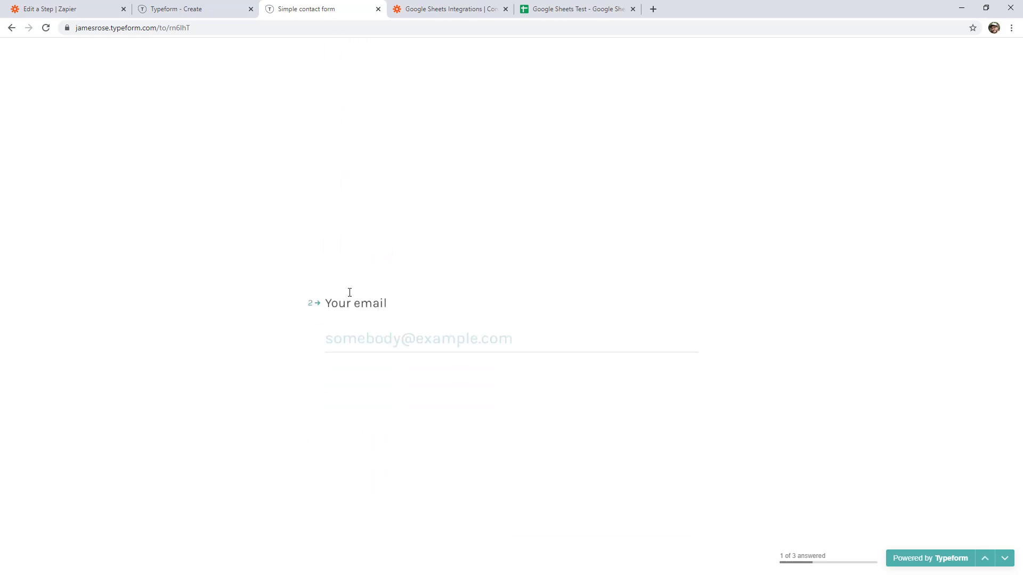
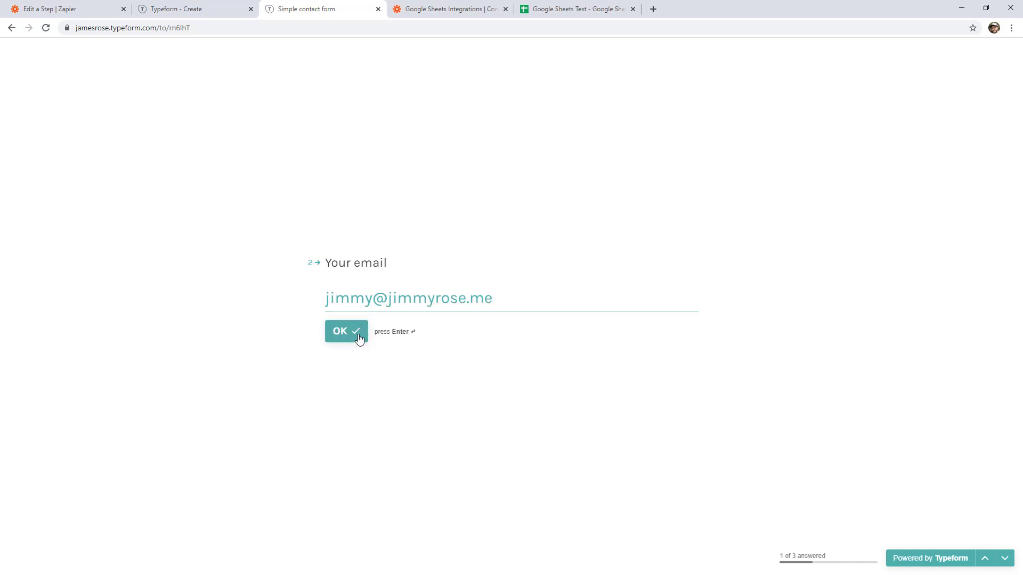
click(359, 334)
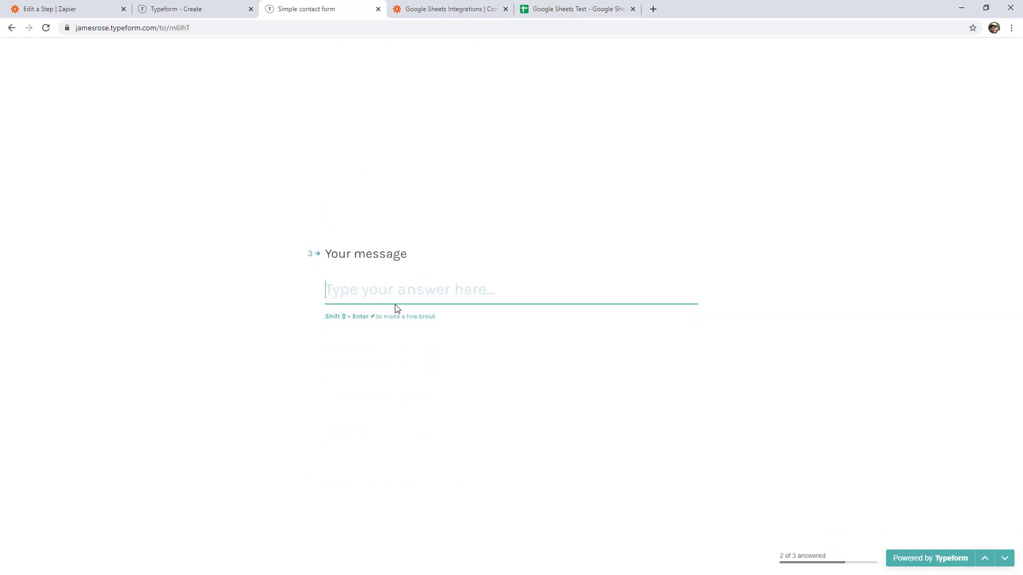
text(Here is a dif)
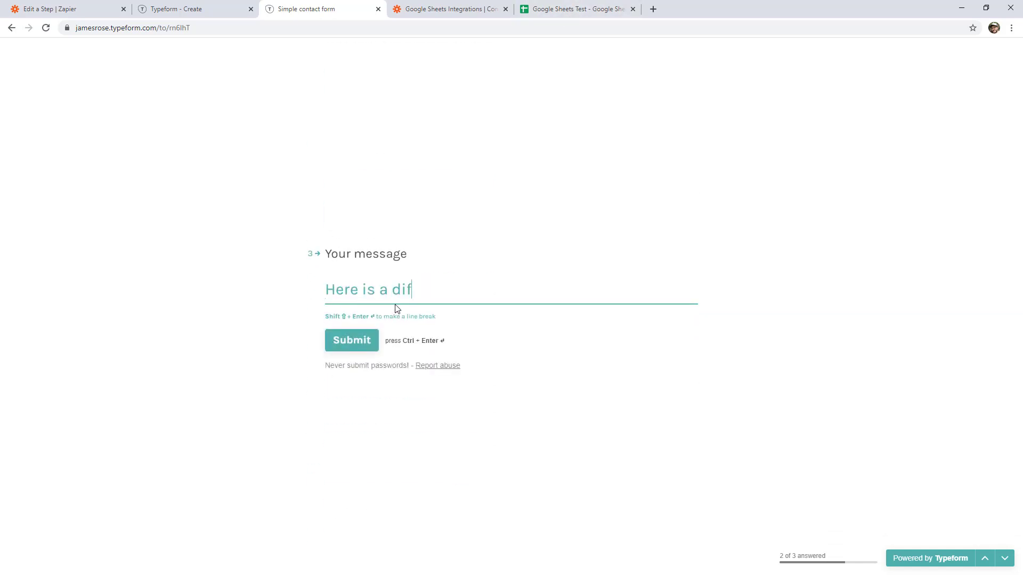
text(ferent message)
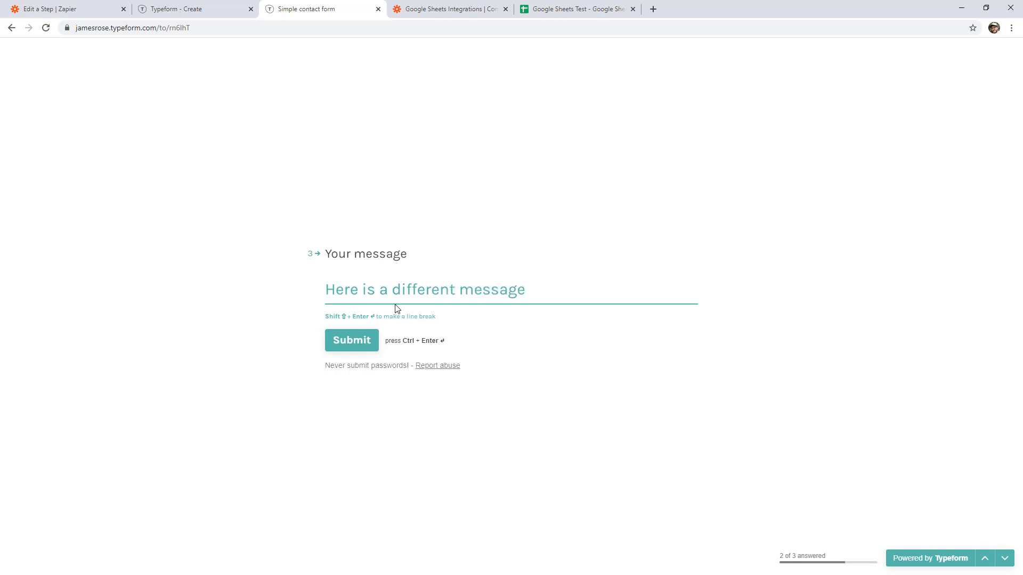
click(366, 347)
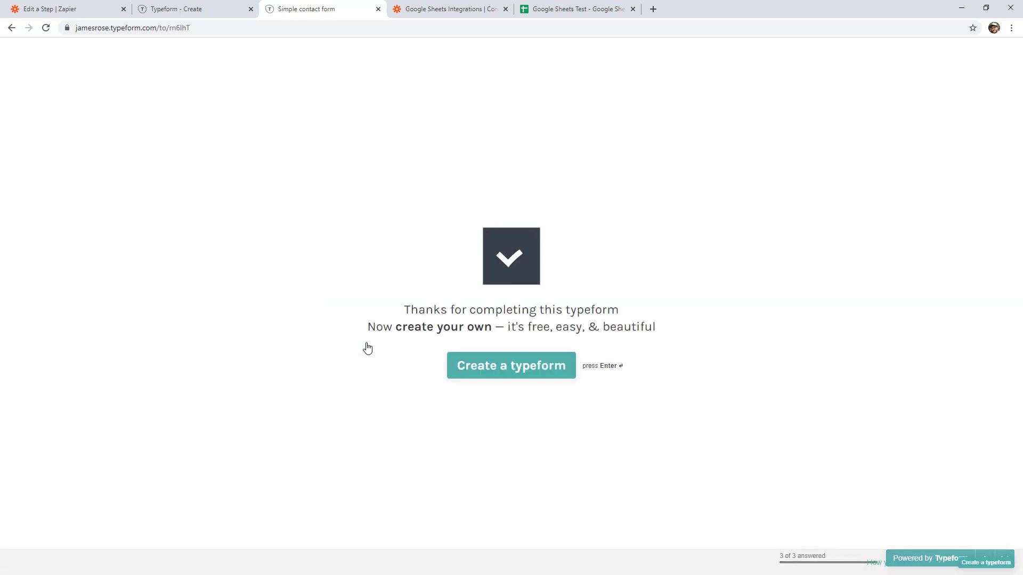
click(593, 6)
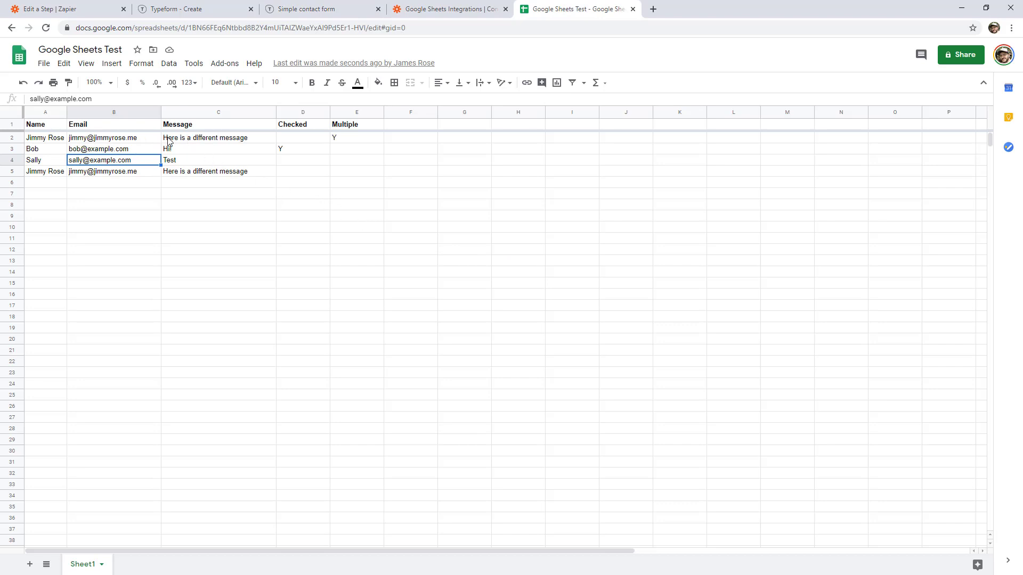
Verify C2 reads 'Here is a different message' and E2 shows Y, then return to Zapier.
click(203, 140)
click(336, 140)
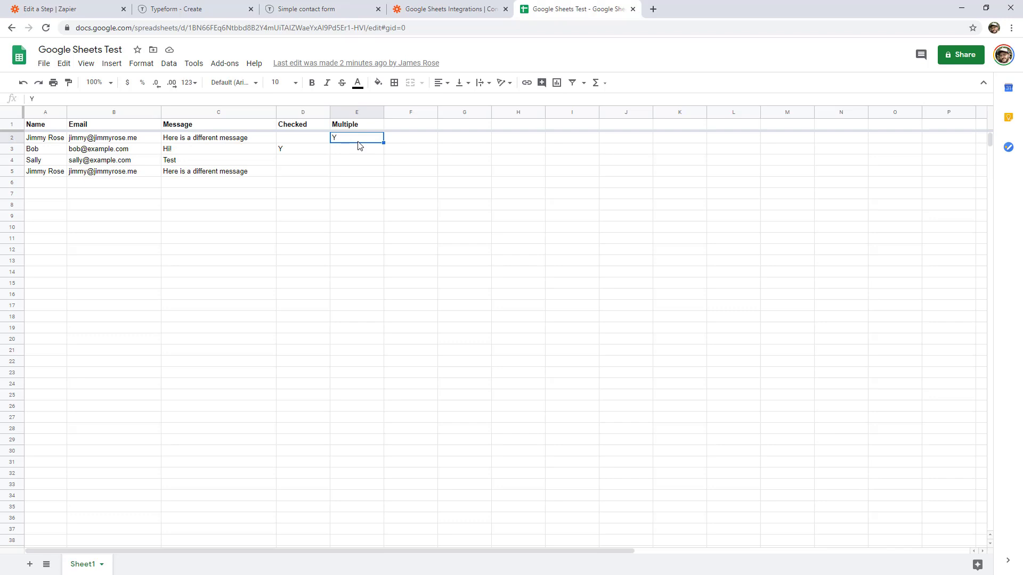
click(101, 8)
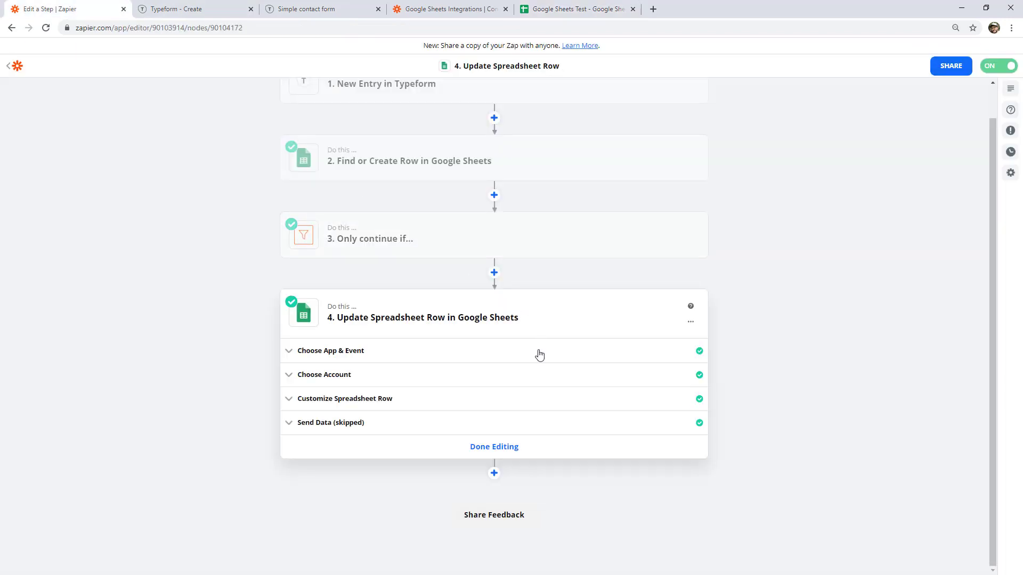
Add a Formatter step with the Numbers event above Update Spreadsheet Row, using the Perform Math Operation transform.
click(494, 273)
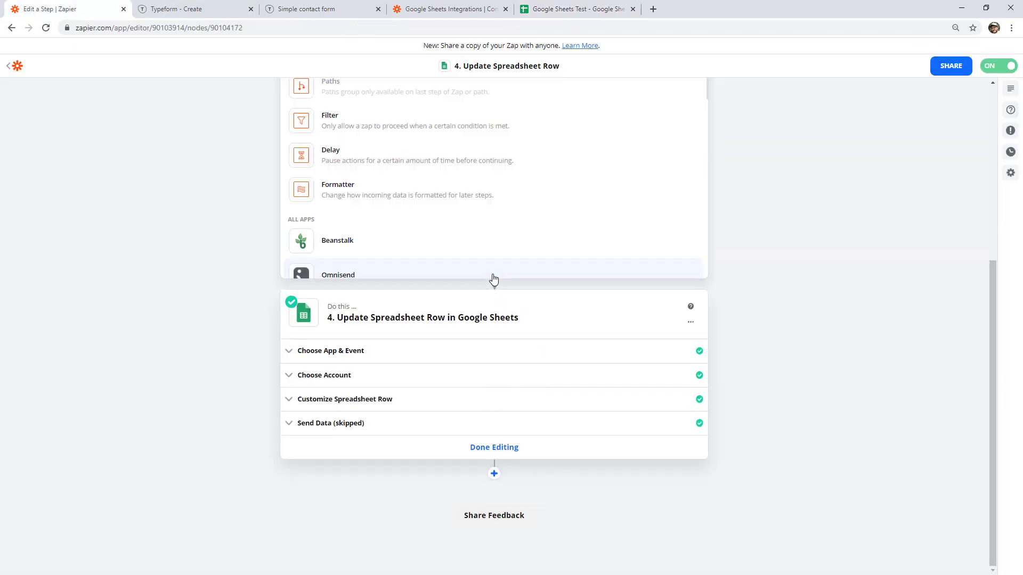
click(453, 197)
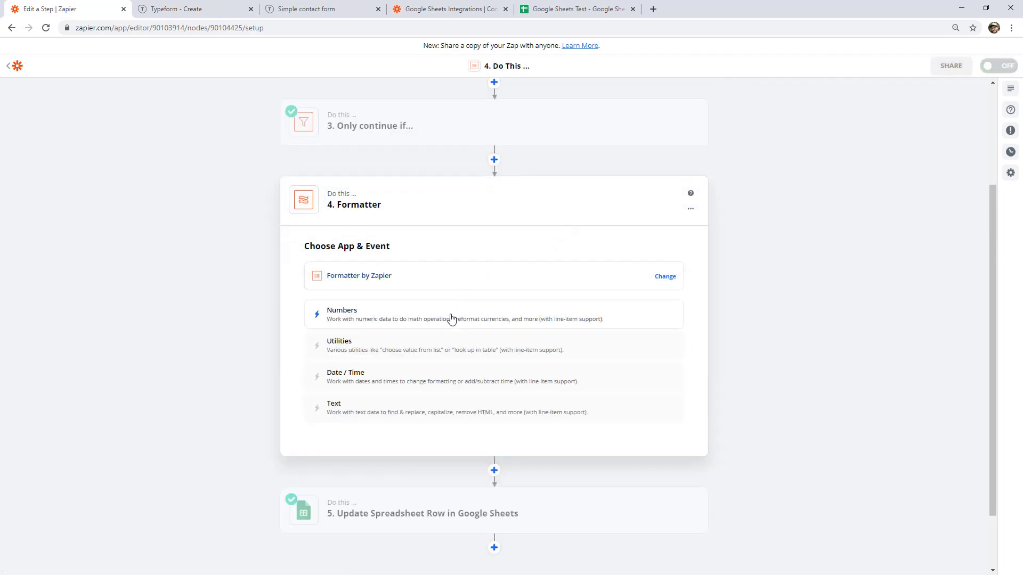
click(341, 322)
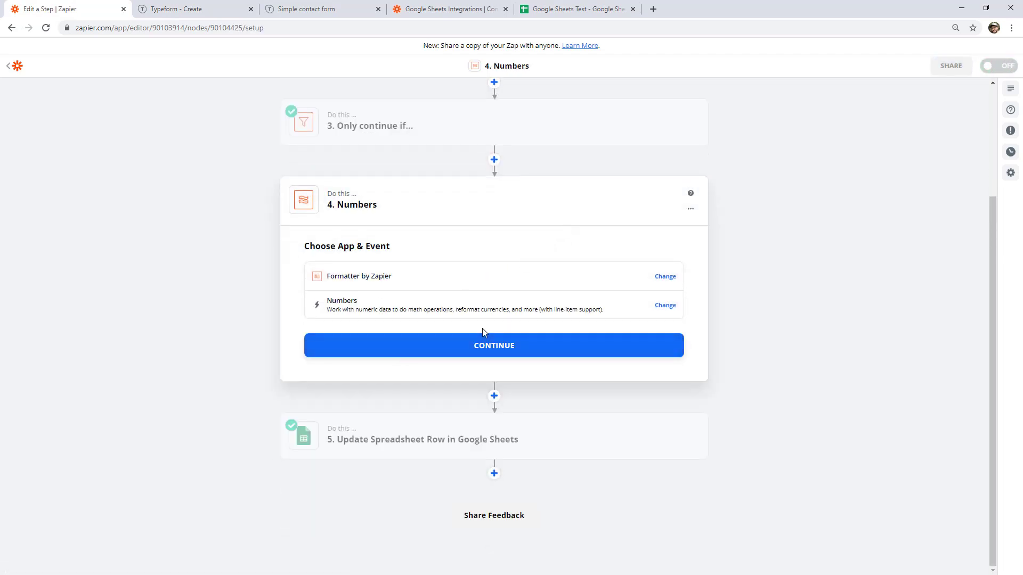
click(471, 351)
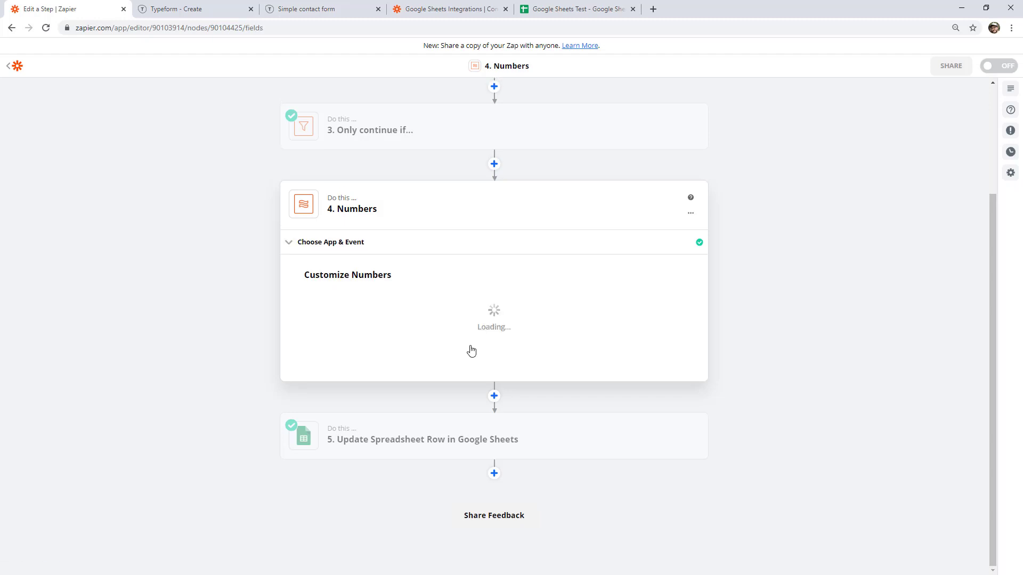
click(454, 315)
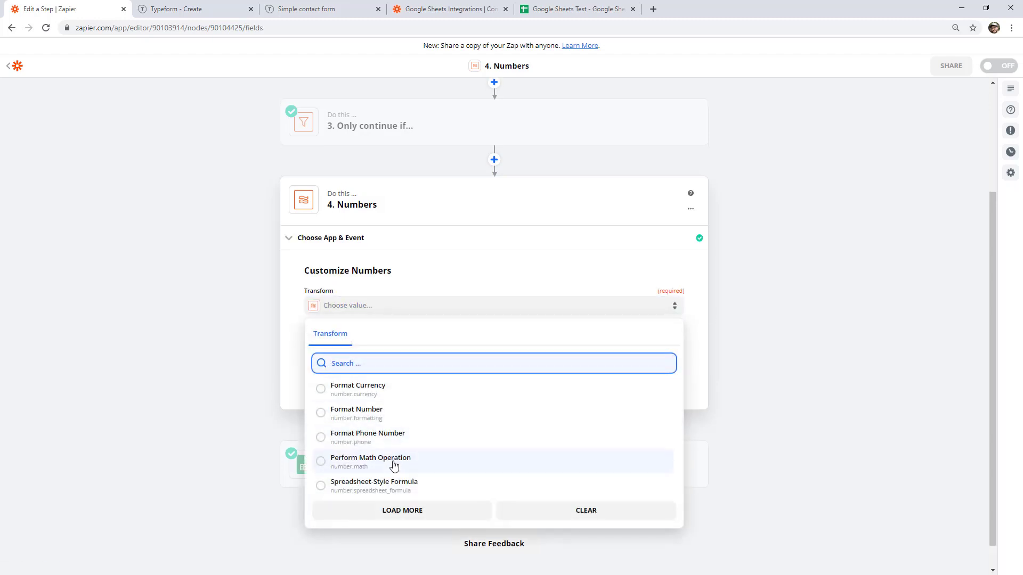
click(393, 464)
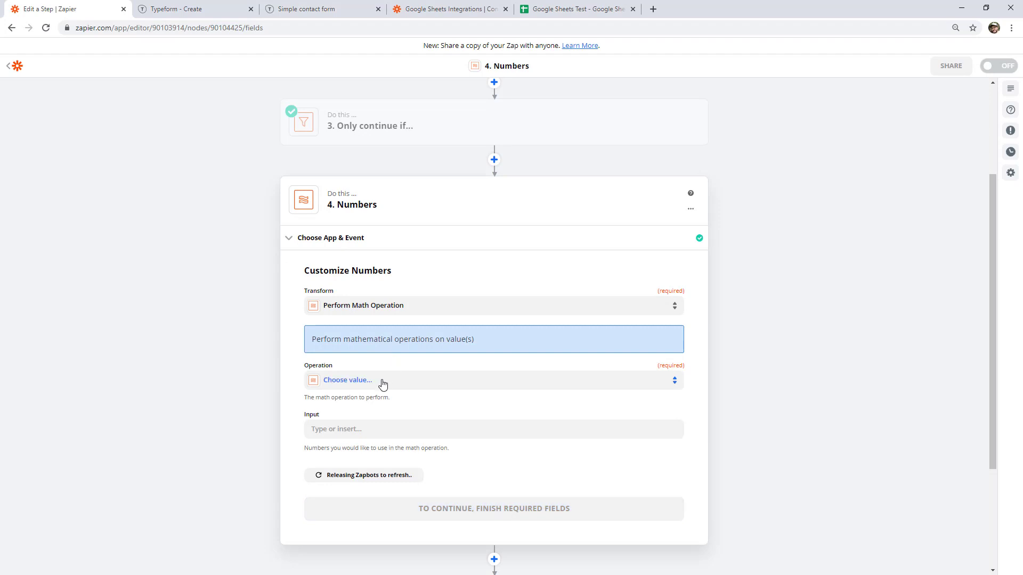